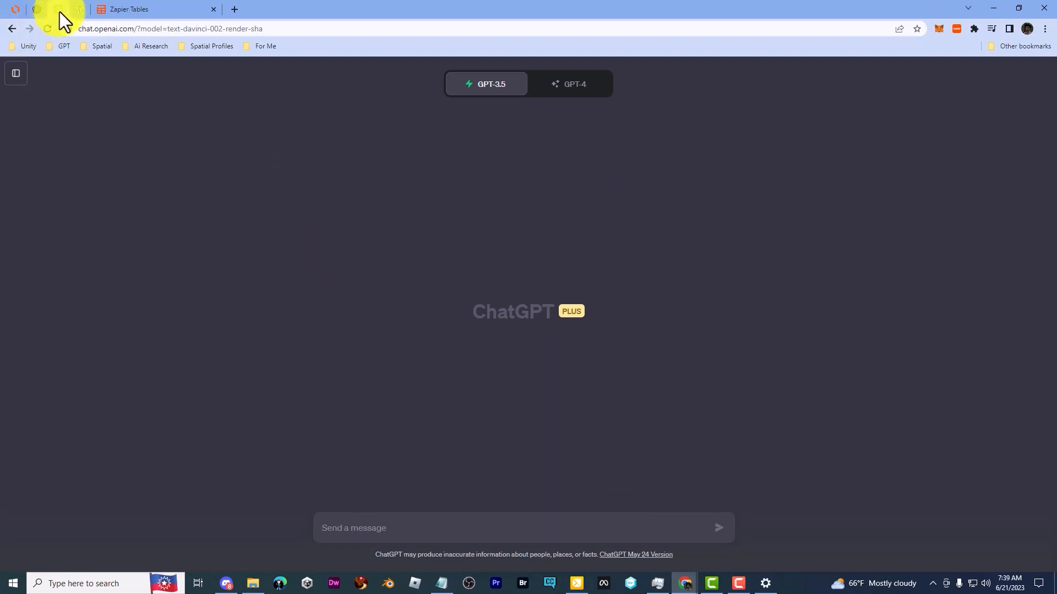
# Step: Open the izzi.cloud WordPress dashboard and check the installed plugins list for Zapier for WordPress
pyautogui.click(80, 9)
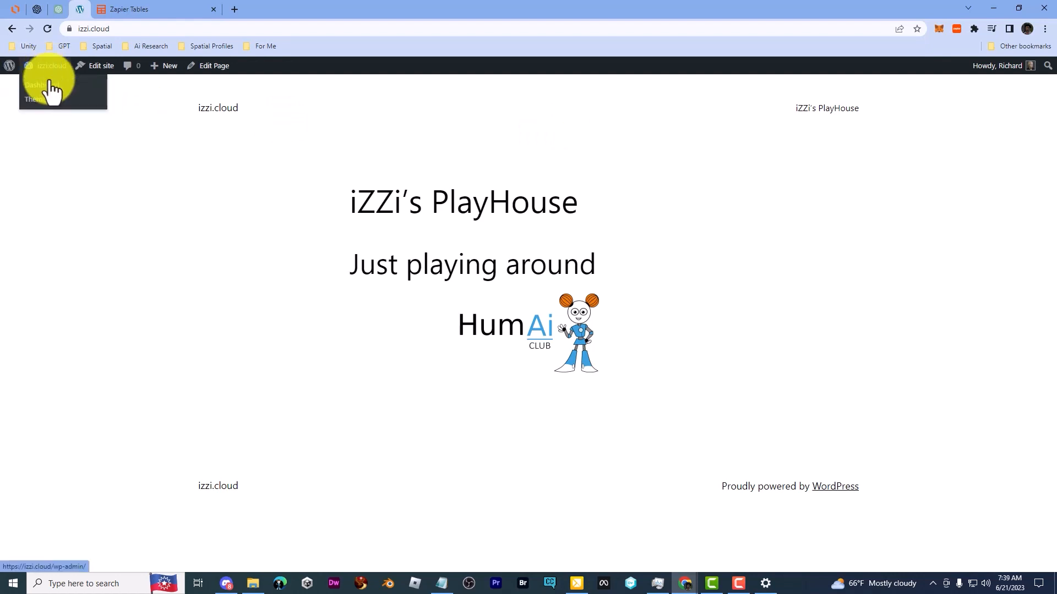
pyautogui.click(49, 84)
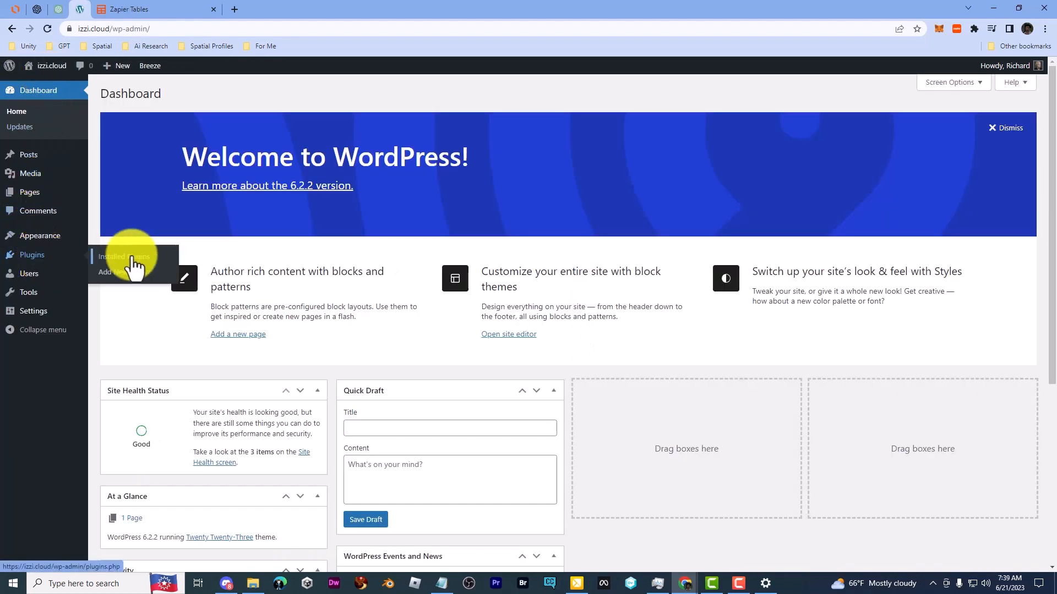
pyautogui.click(130, 254)
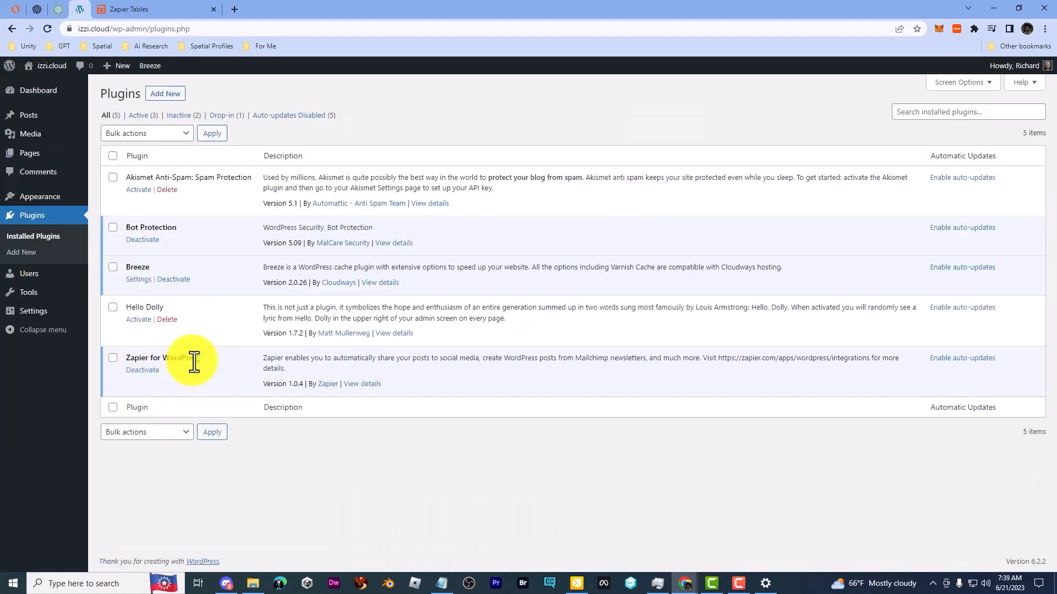
pyautogui.moveTo(198, 359); pyautogui.dragTo(118, 359)
pyautogui.click(330, 433)
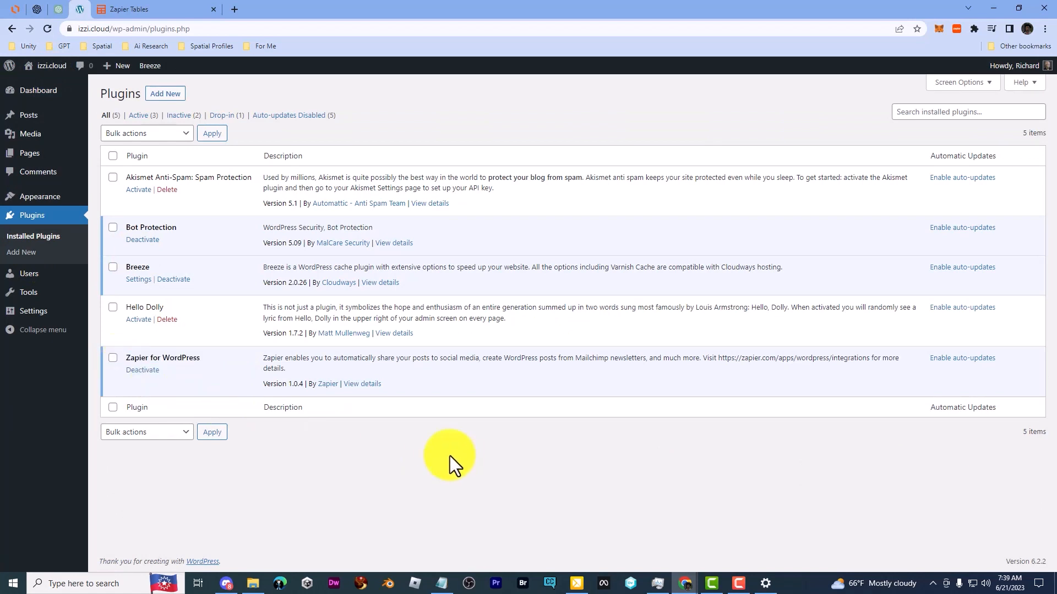
# Step: View the details of the Zapier for WordPress plugin, checking its version and author, and close them
pyautogui.click(361, 384)
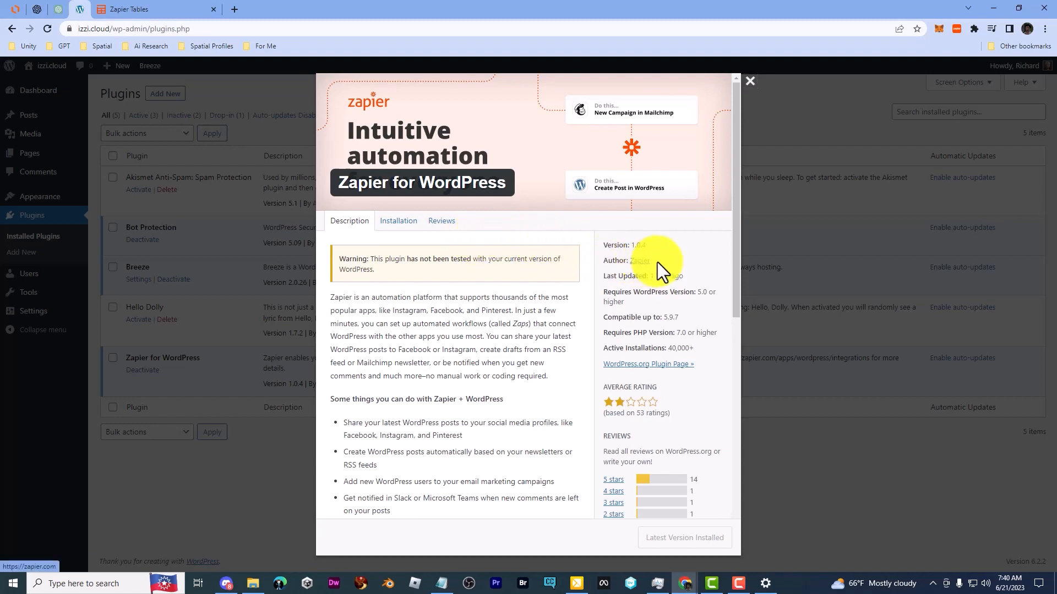
pyautogui.moveTo(655, 262); pyautogui.dragTo(605, 265)
pyautogui.click(582, 275)
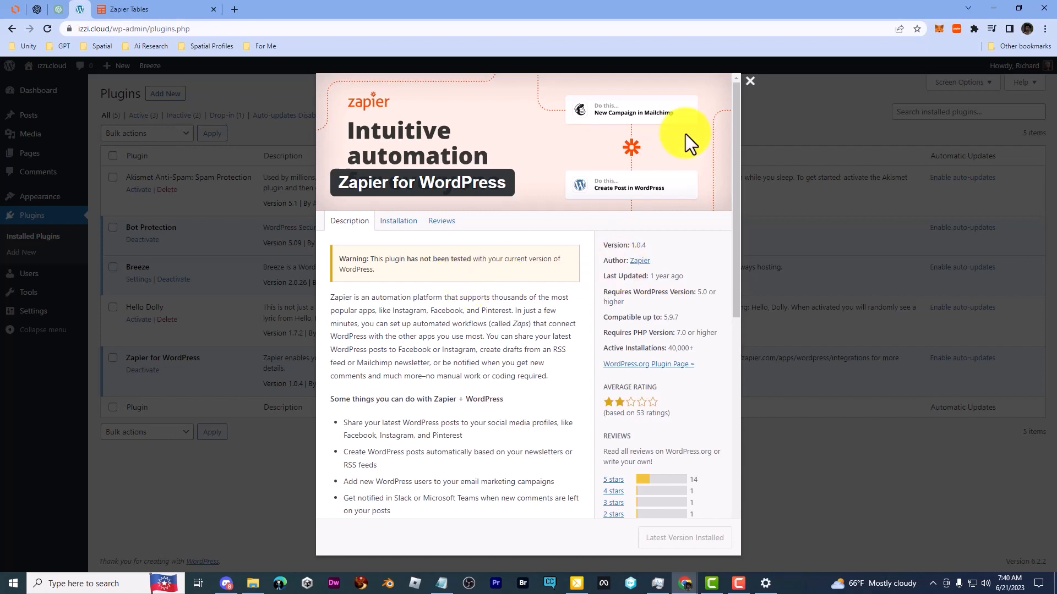
pyautogui.click(750, 80)
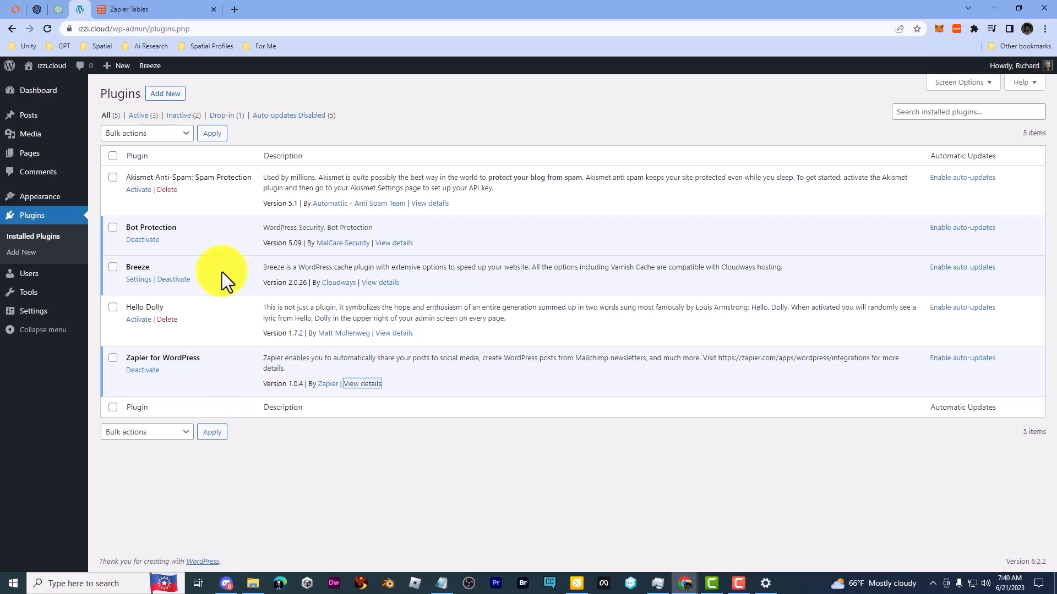
# Step: Switch to Zapier and open the WordPress app's connections from My Apps
pyautogui.click(133, 10)
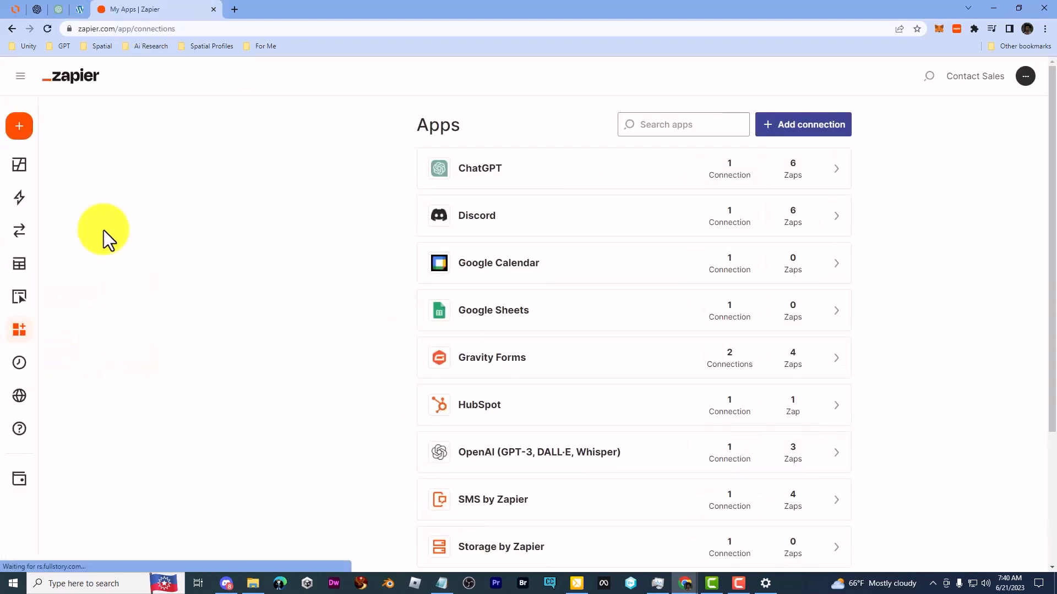
pyautogui.moveTo(14, 184)
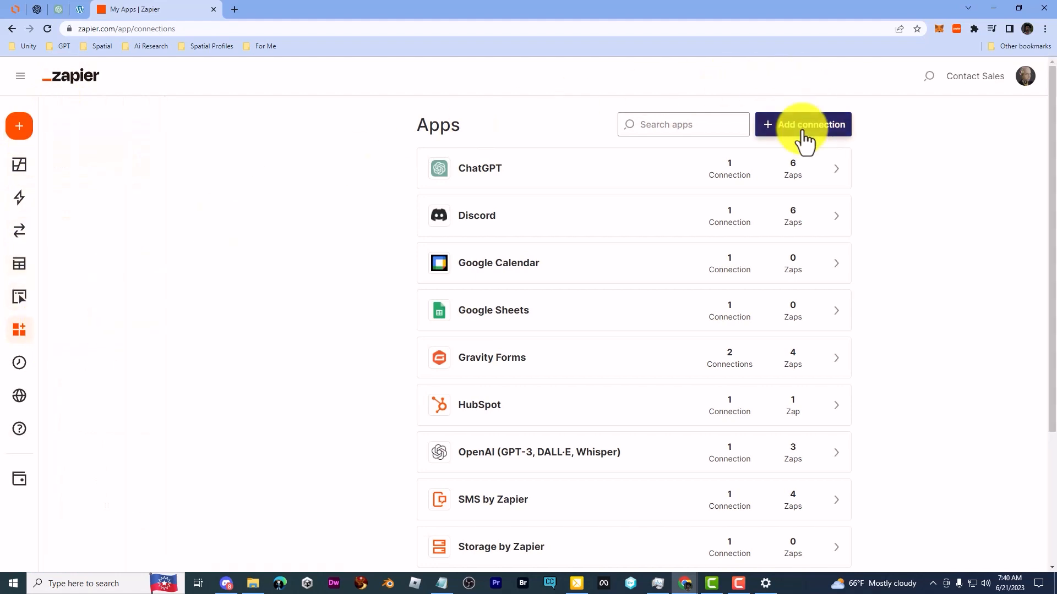
pyautogui.moveTo(1052, 80); pyautogui.dragTo(1054, 254)
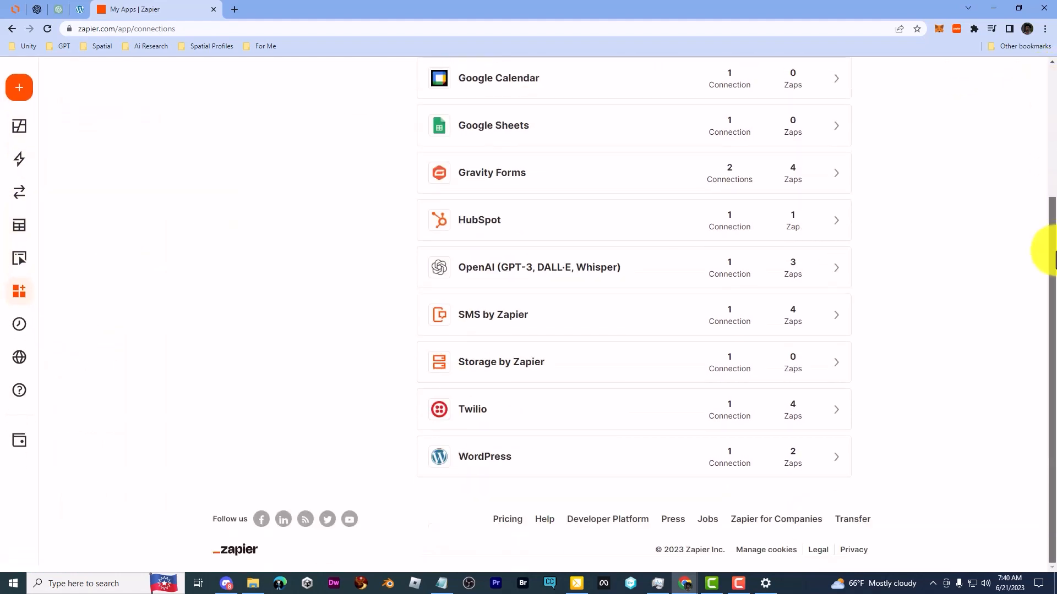
pyautogui.click(548, 458)
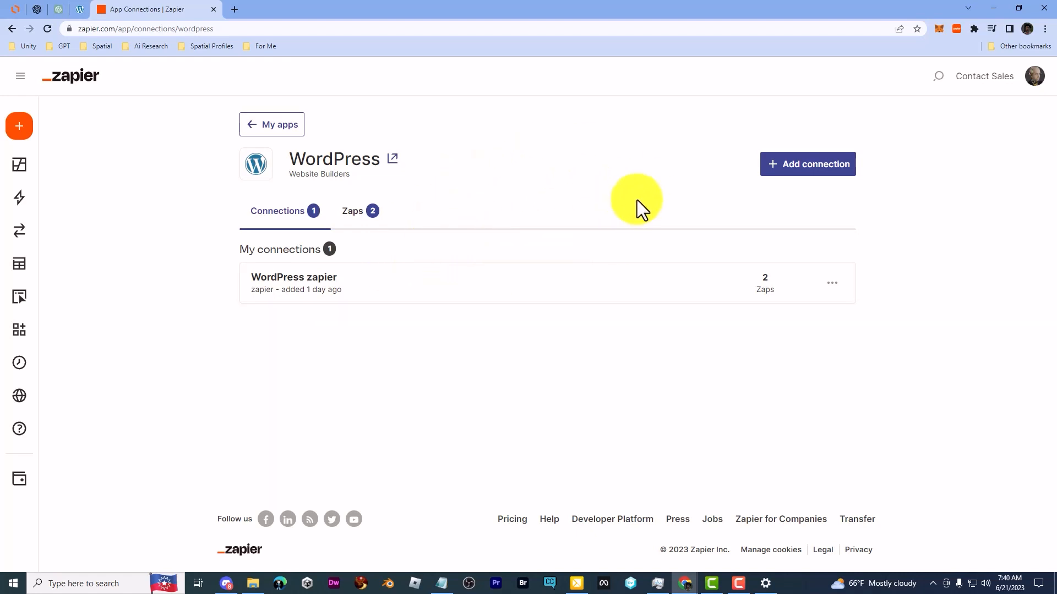
# Step: Compare the WordPress installed plugins page with the WordPress connection in Zapier
pyautogui.click(80, 10)
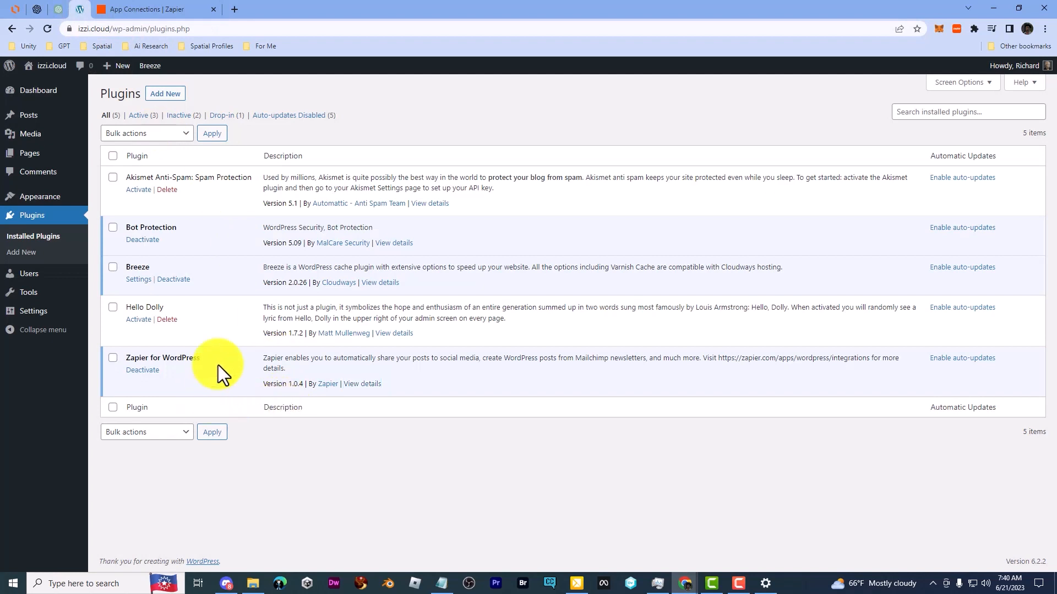
pyautogui.click(169, 1)
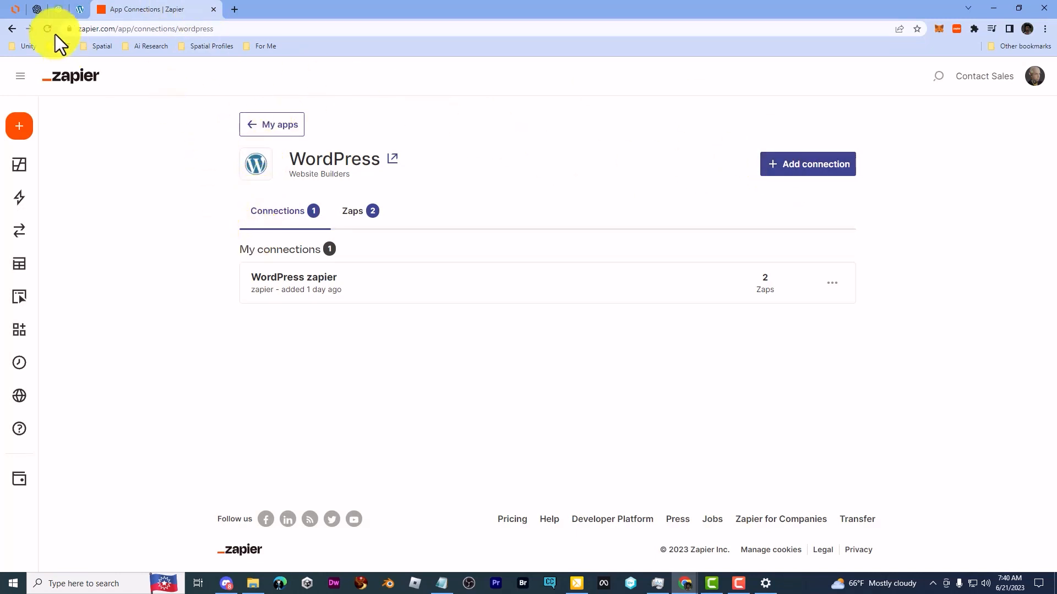
pyautogui.click(81, 7)
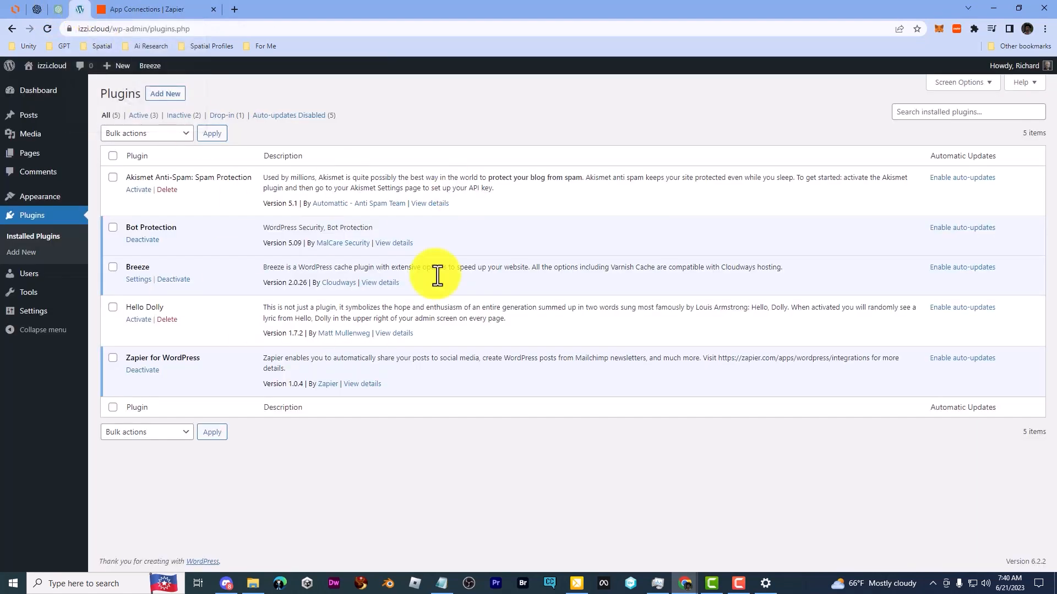
pyautogui.click(165, 10)
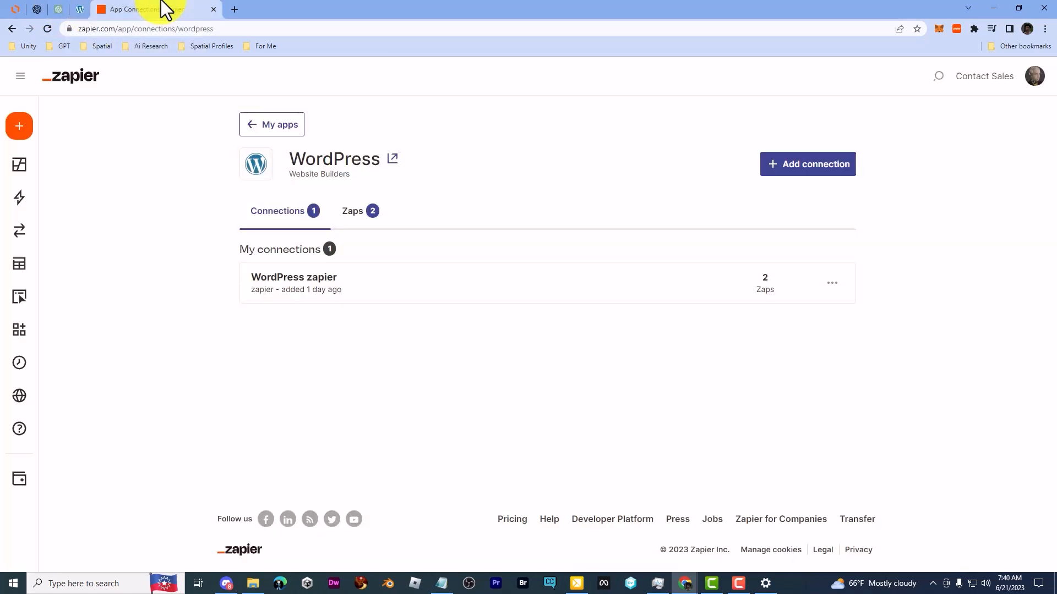
# Step: Switch to the WordPress admin and check the zapier account in the list of all users
pyautogui.click(83, 9)
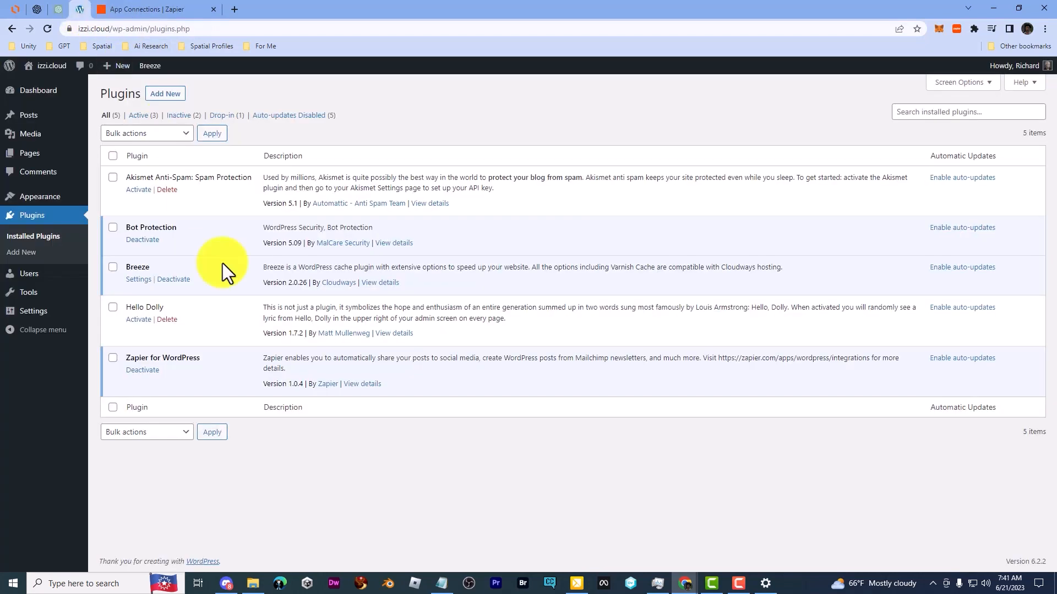
pyautogui.moveTo(33, 274)
pyautogui.click(108, 279)
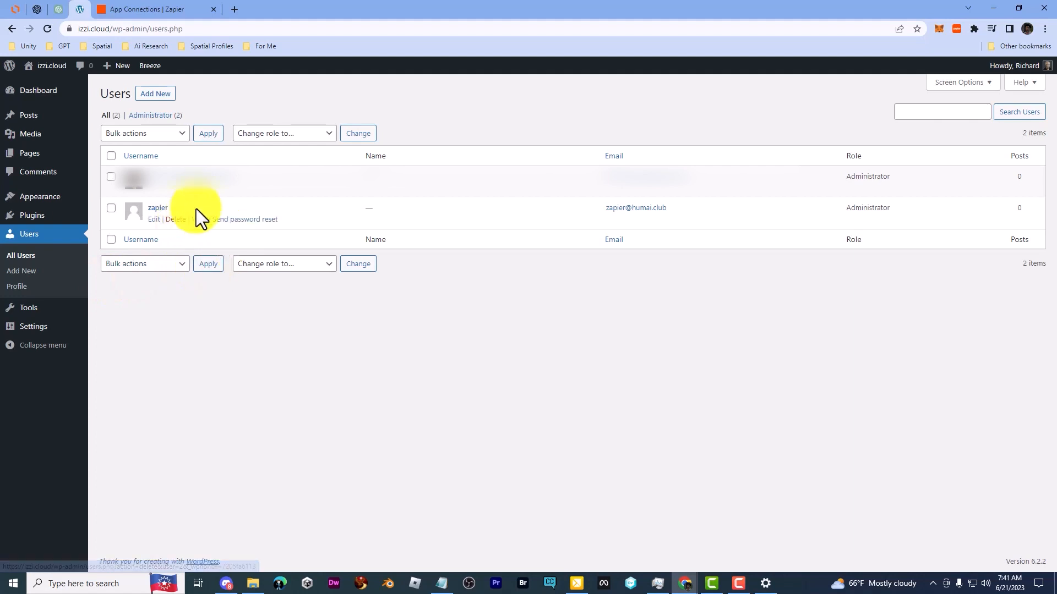
pyautogui.moveTo(196, 209); pyautogui.dragTo(146, 212)
pyautogui.click(465, 362)
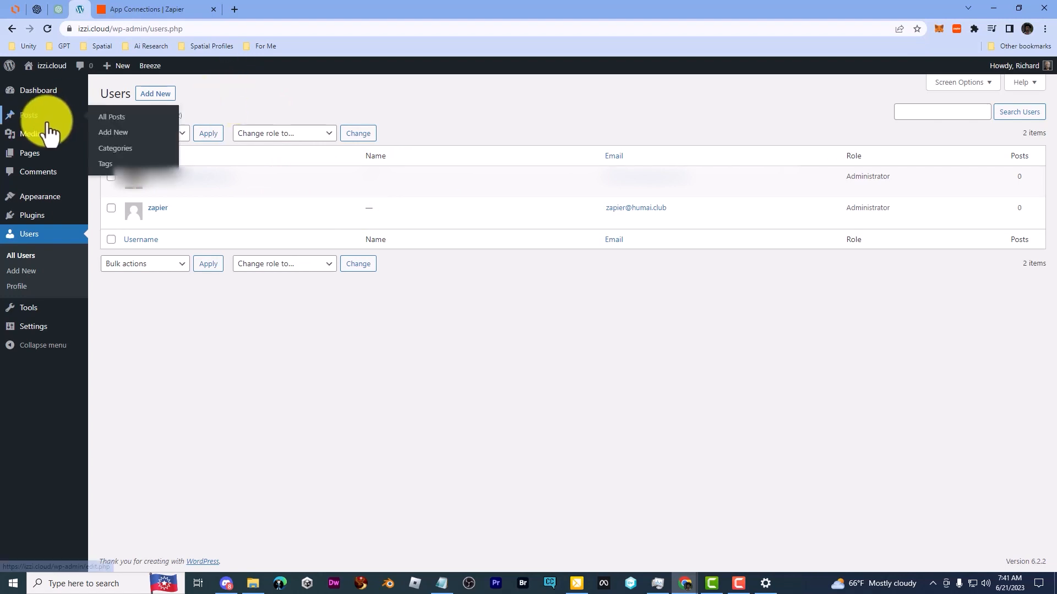
# Step: Open the list of all posts in WordPress and look over the ChatGPT and Zapier pages beside it
pyautogui.click(114, 121)
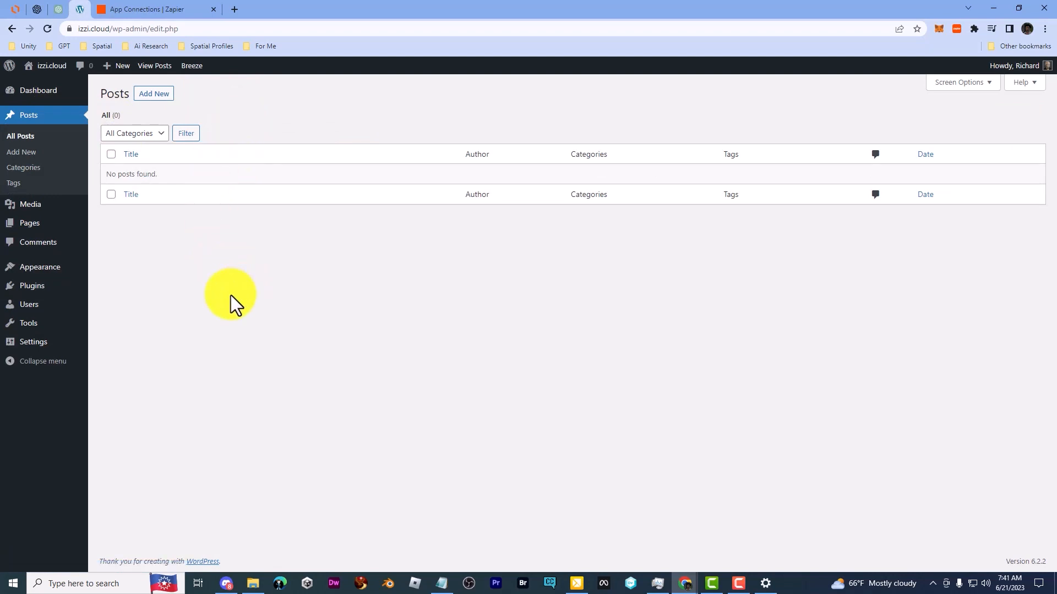
pyautogui.click(57, 5)
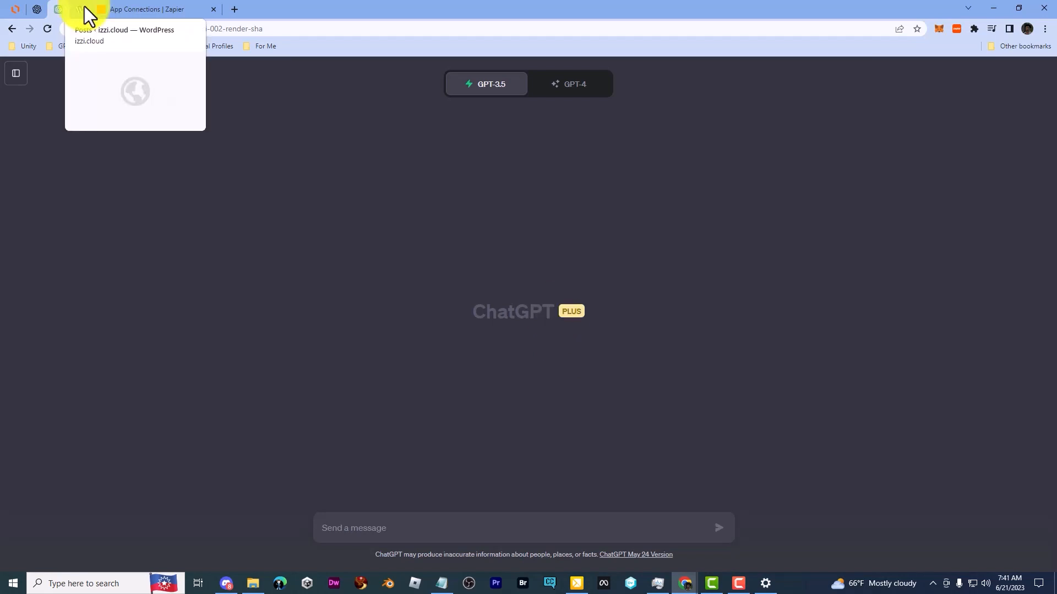
pyautogui.click(132, 5)
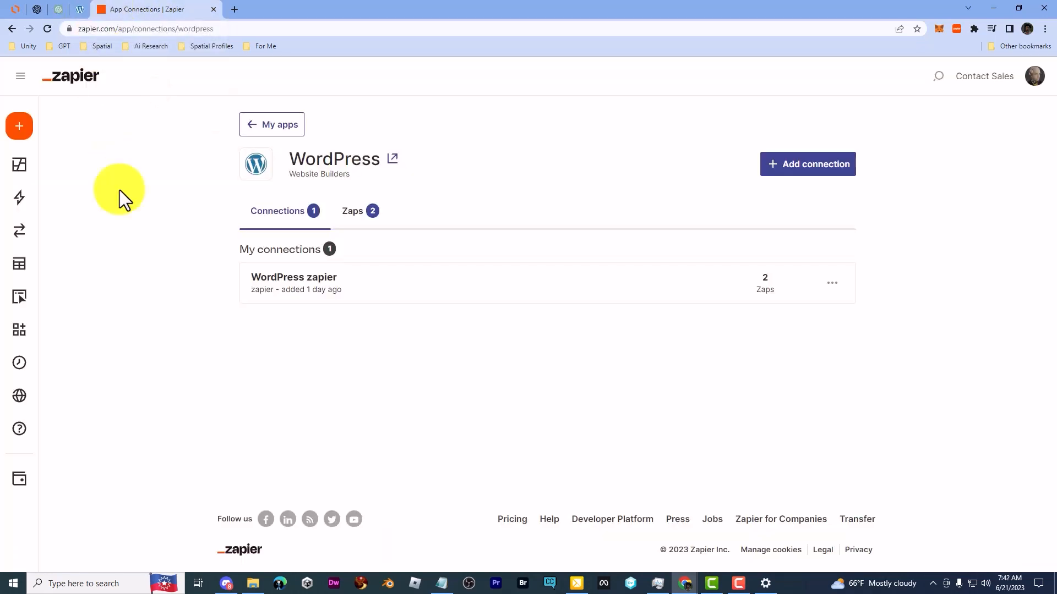
pyautogui.click(74, 7)
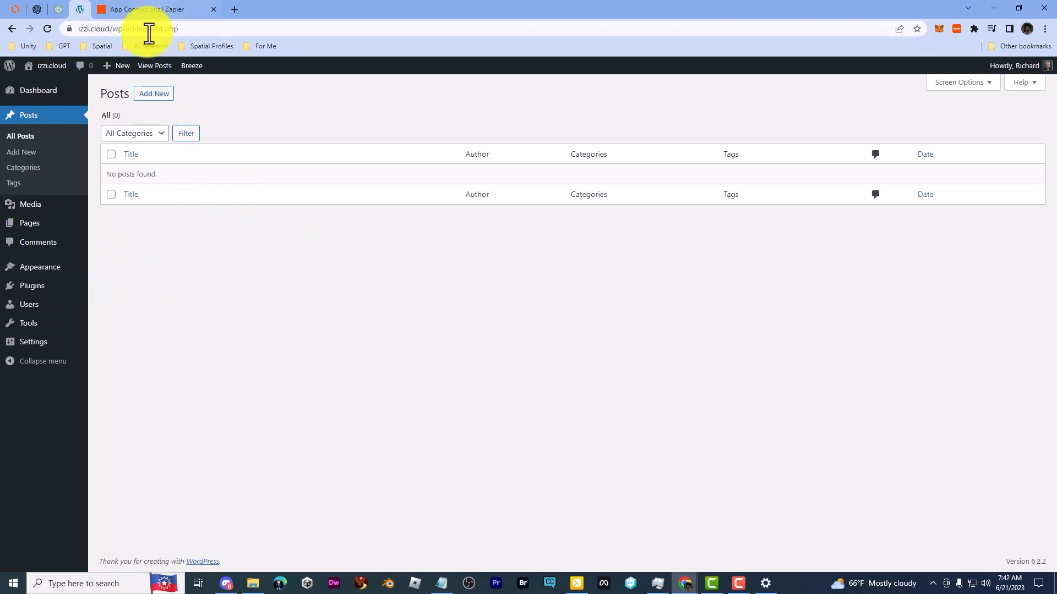
# Step: Switch to Zapier and open the WordPress Content table in Tables
pyautogui.click(150, 3)
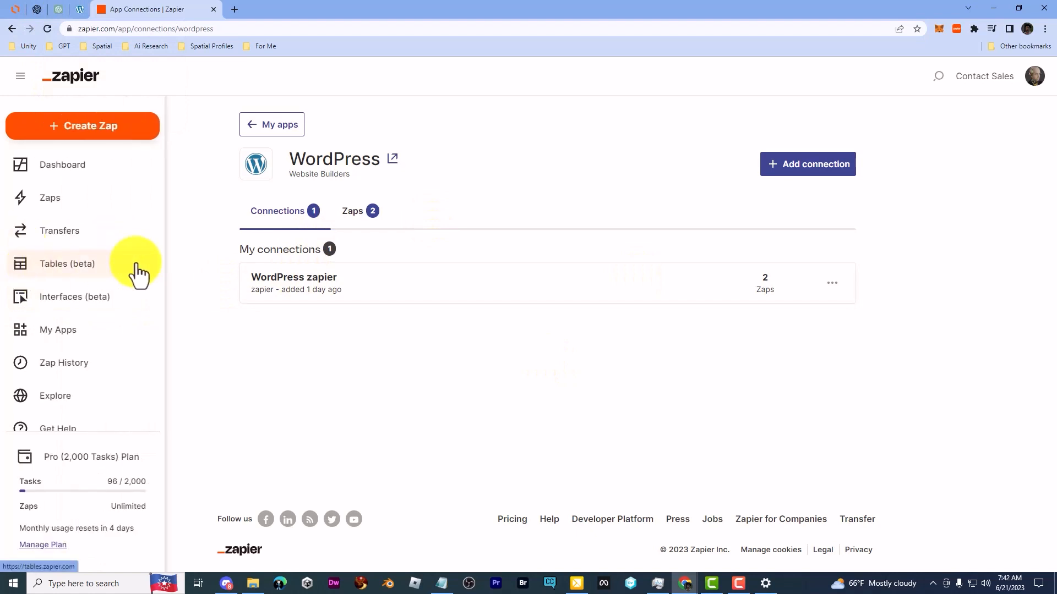
pyautogui.click(139, 275)
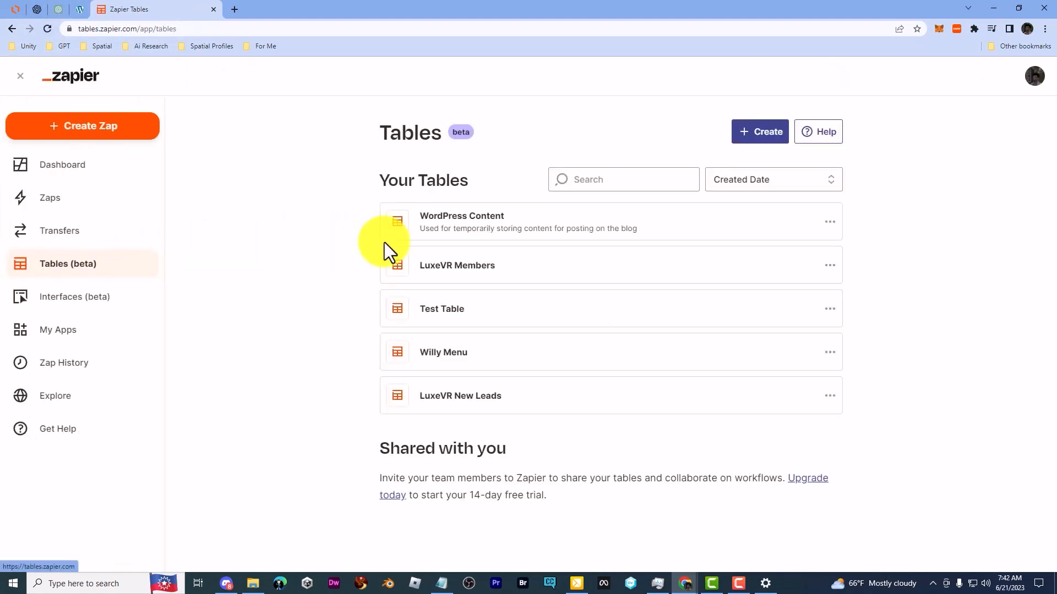
pyautogui.click(458, 228)
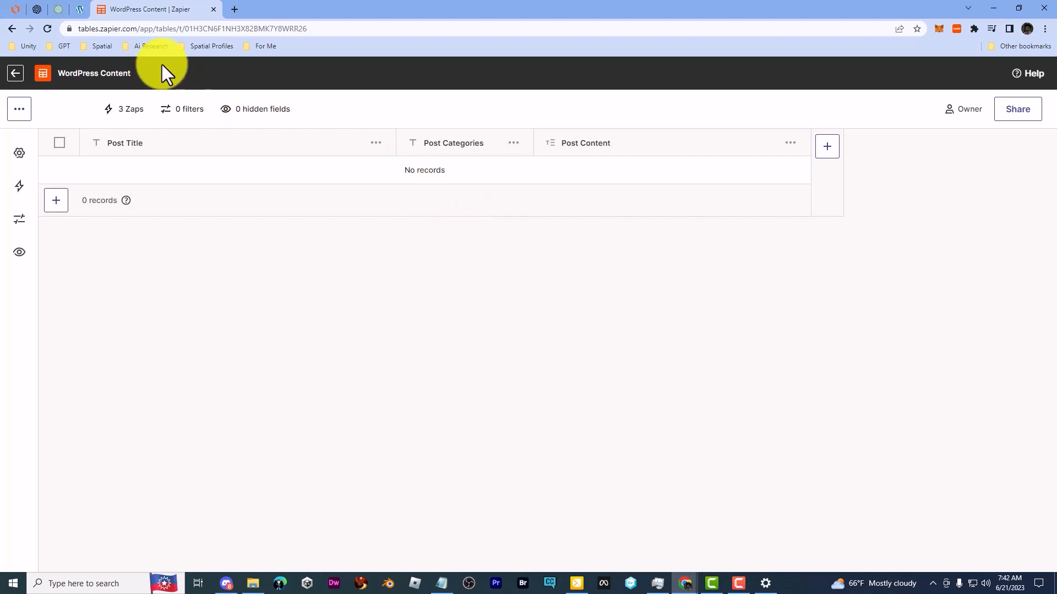
# Step: Review the ChatGPT start page, the WordPress Content table's columns and the WordPress posts list in turn
pyautogui.click(59, 9)
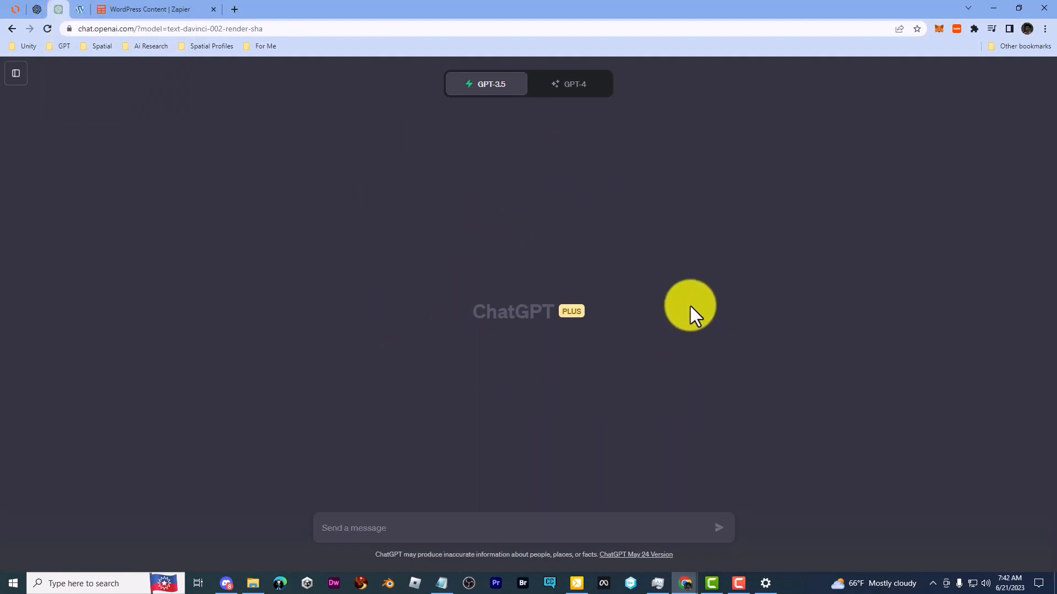
pyautogui.click(153, 9)
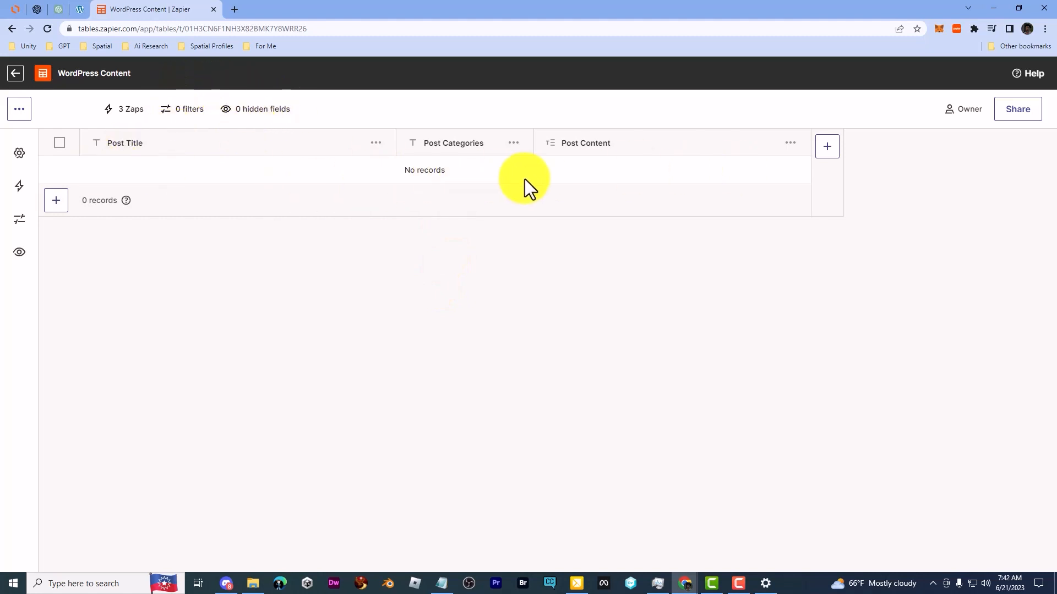
pyautogui.click(80, 9)
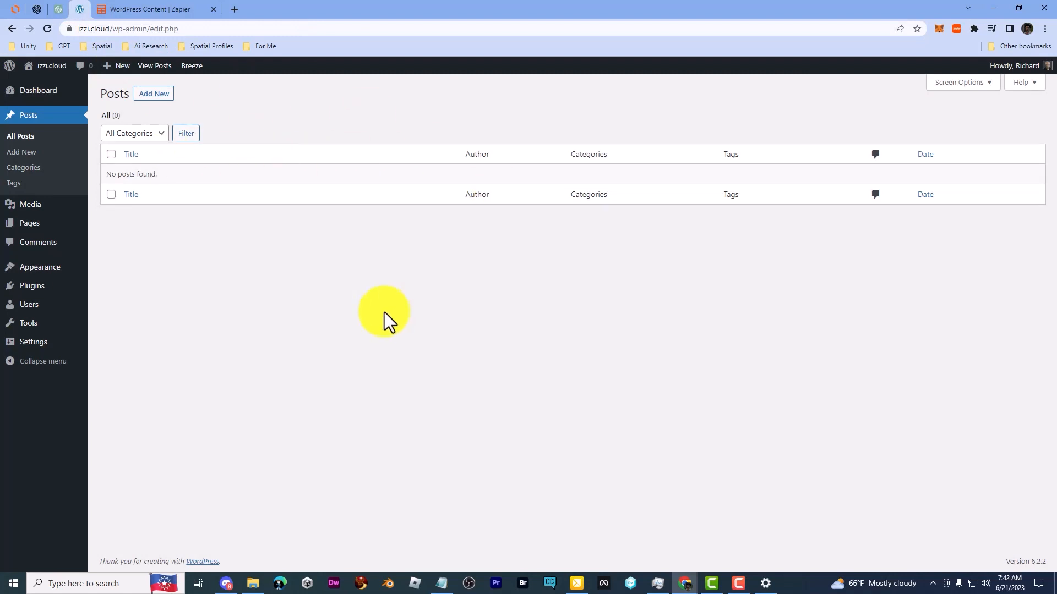
pyautogui.click(56, 3)
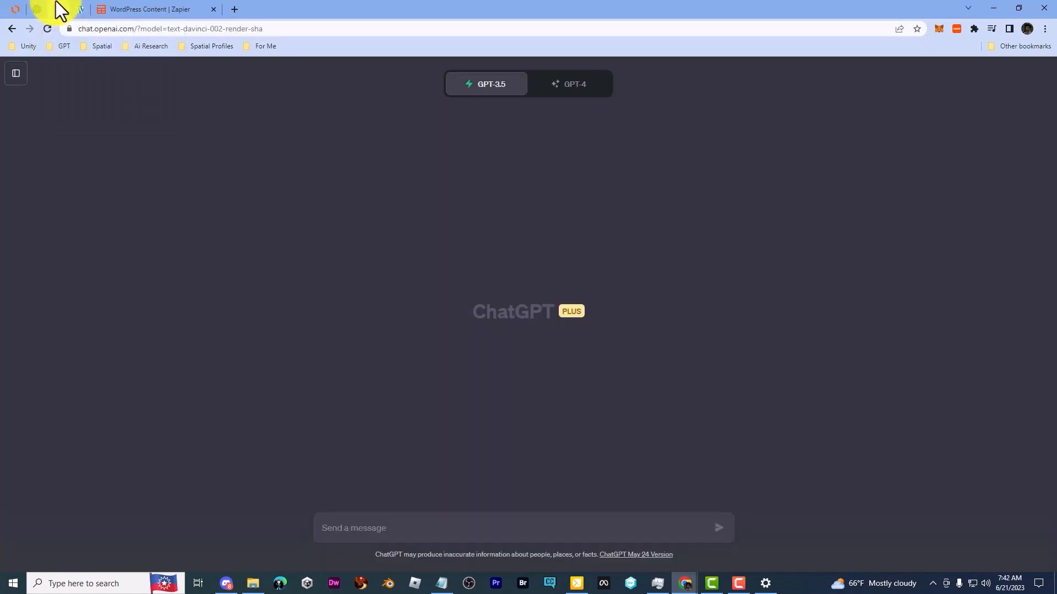
pyautogui.click(85, 11)
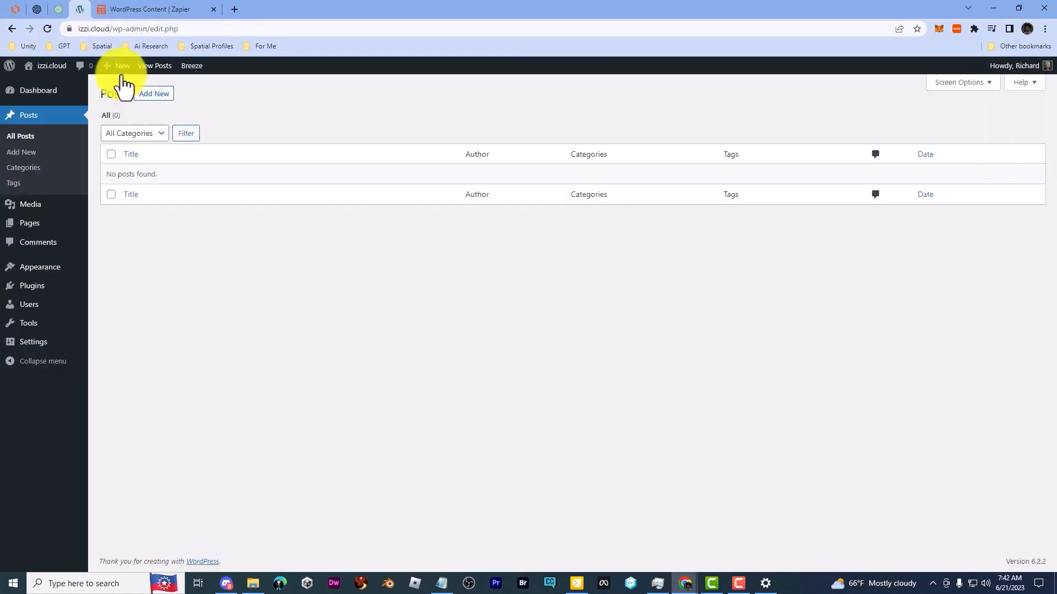
pyautogui.click(55, 3)
pyautogui.click(160, 9)
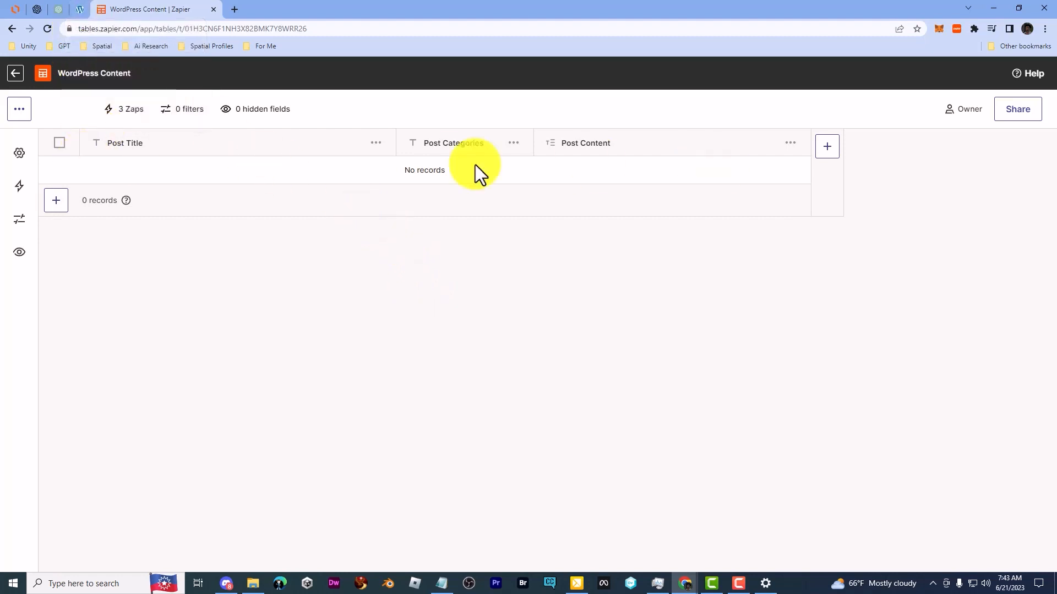
pyautogui.click(72, 5)
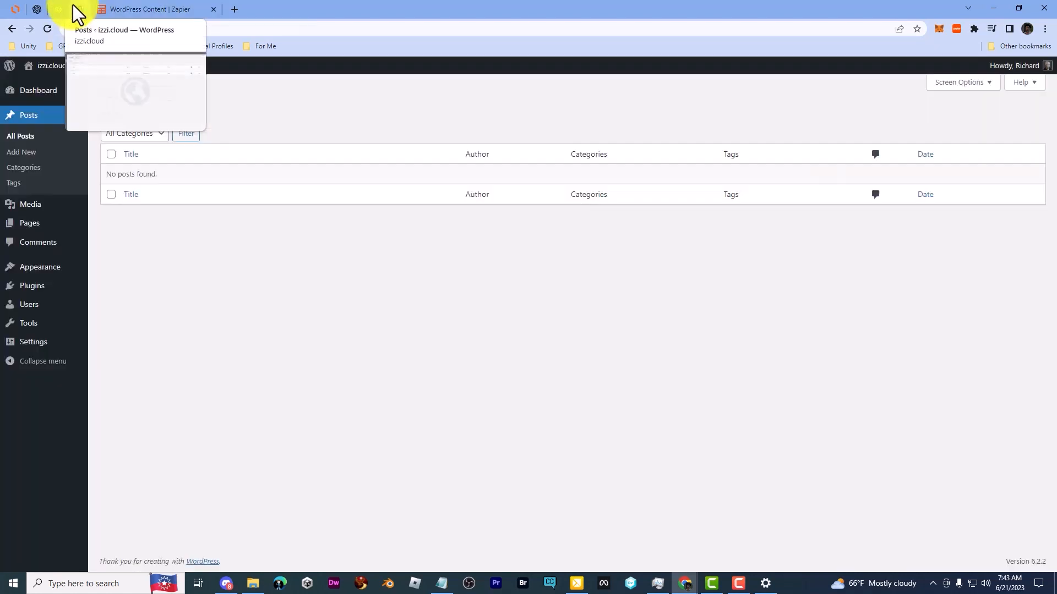
# Step: Switch to ChatGPT and set the model to GPT-4 with Plugins
pyautogui.click(54, 9)
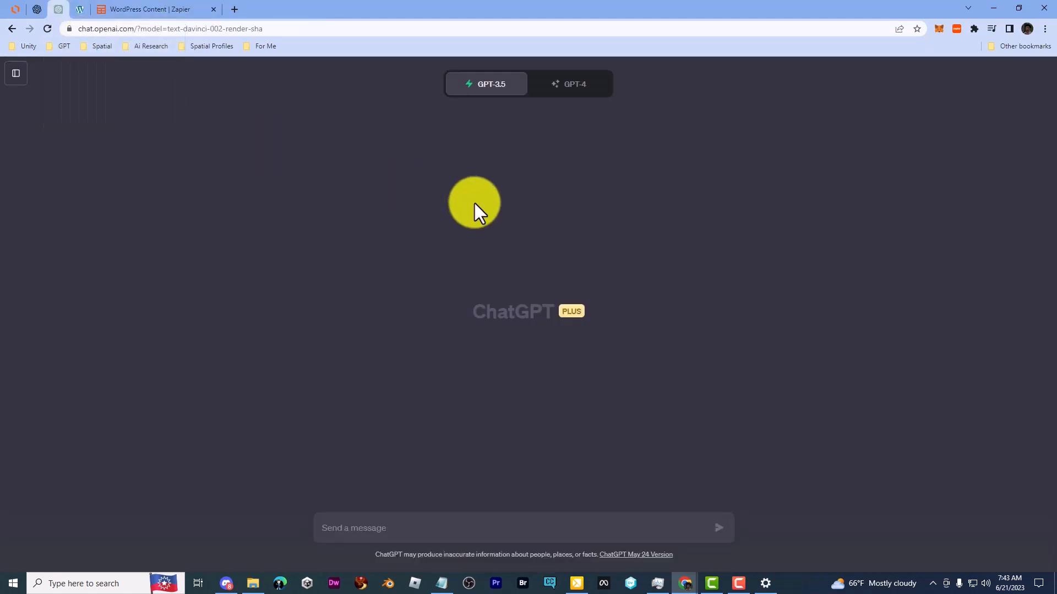
pyautogui.click(579, 89)
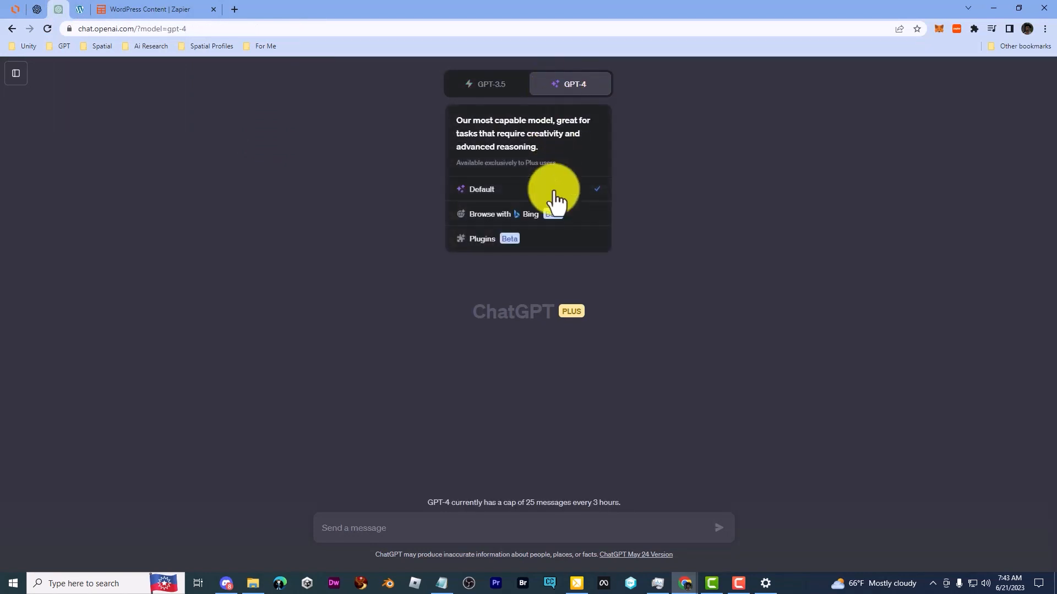
pyautogui.click(552, 240)
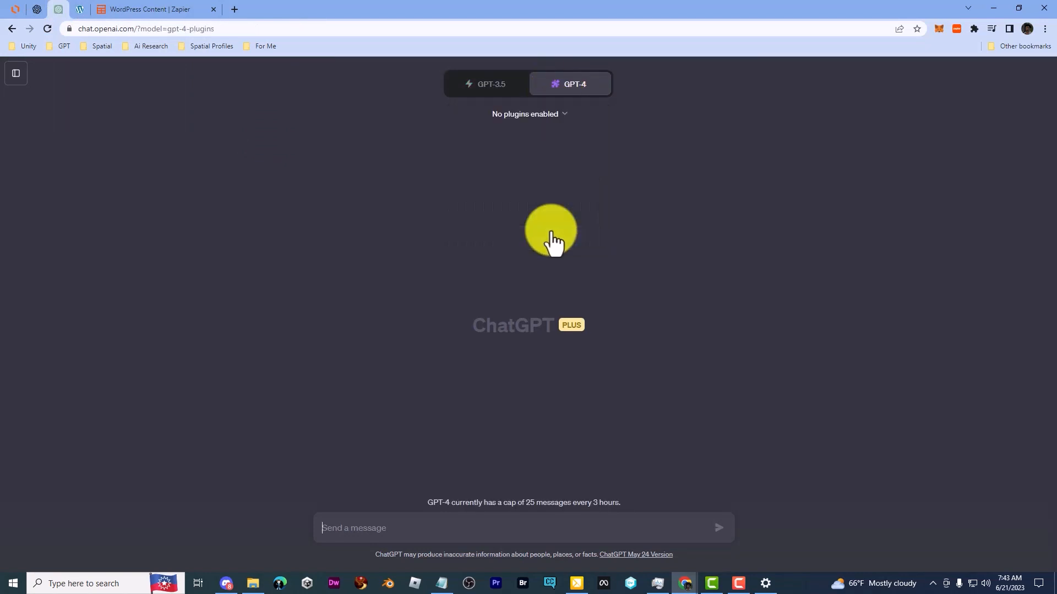
# Step: Enable the Zapier plugin for the GPT-4 chat
pyautogui.click(566, 117)
pyautogui.scroll(-2, 571, 212)
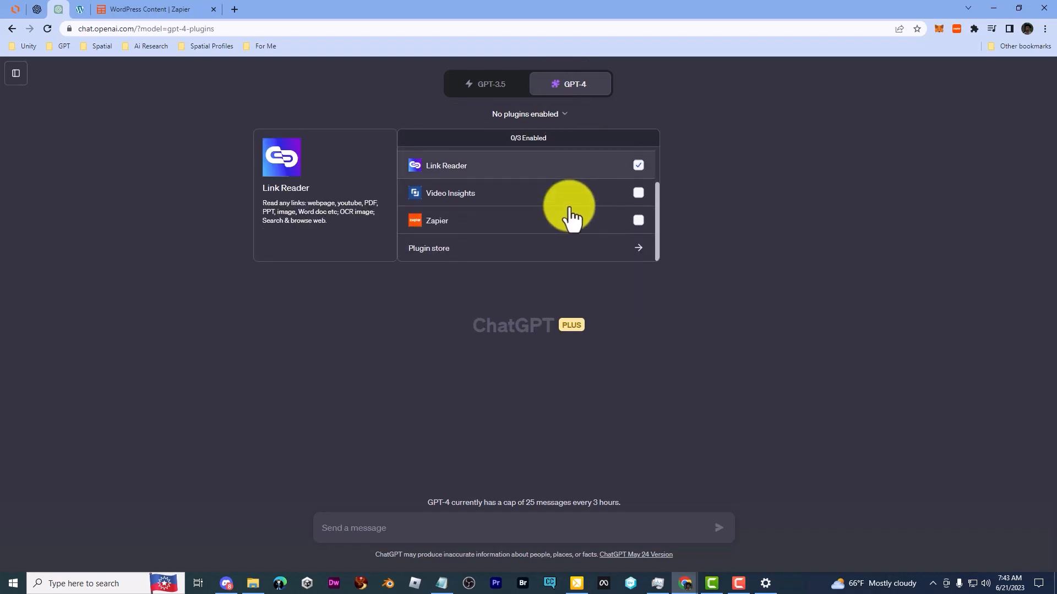
pyautogui.click(430, 223)
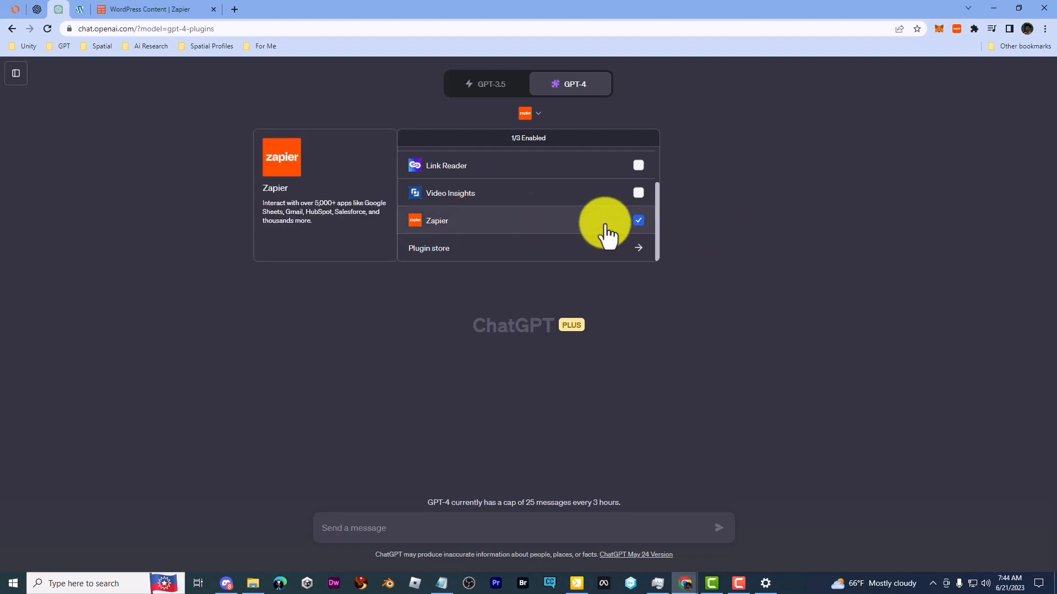
pyautogui.click(772, 200)
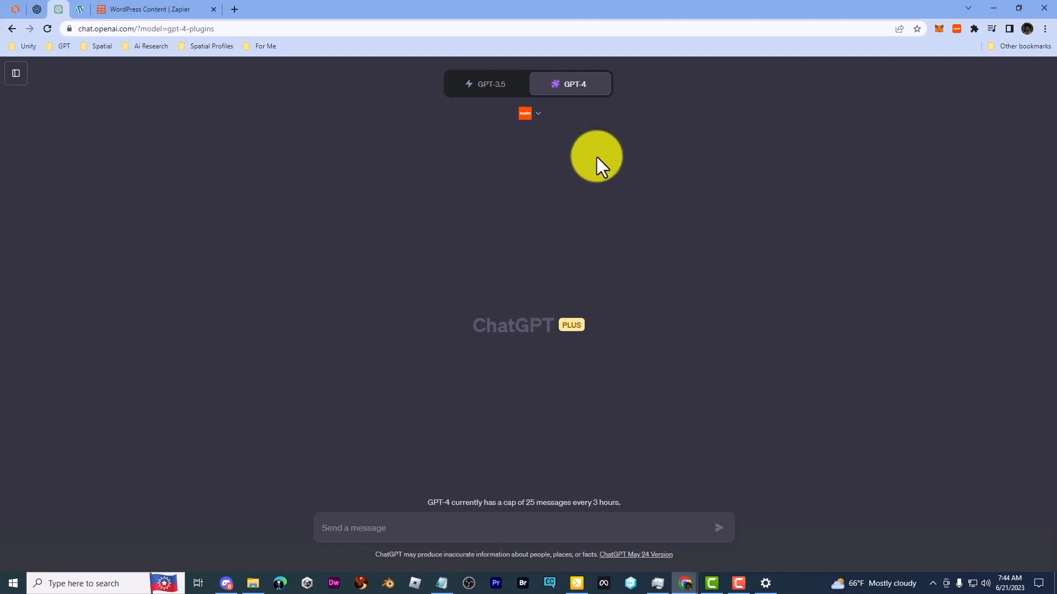
pyautogui.click(529, 126)
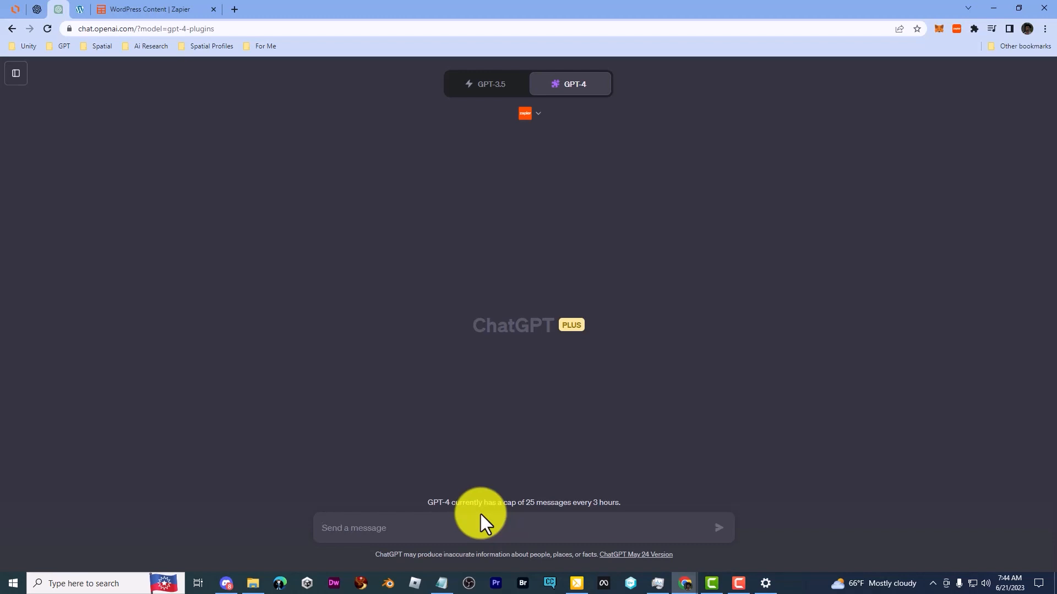
# Step: Send ChatGPT the prompt "please provide me with the link to add zapier actions"
pyautogui.write('please ')
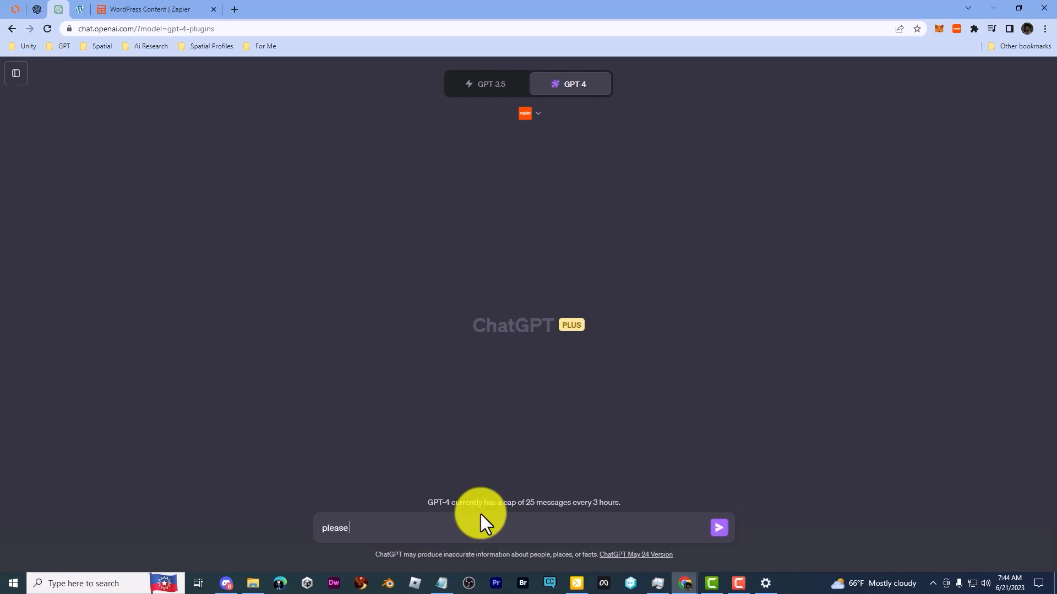
pyautogui.write('provide me with the link to add zapier actions')
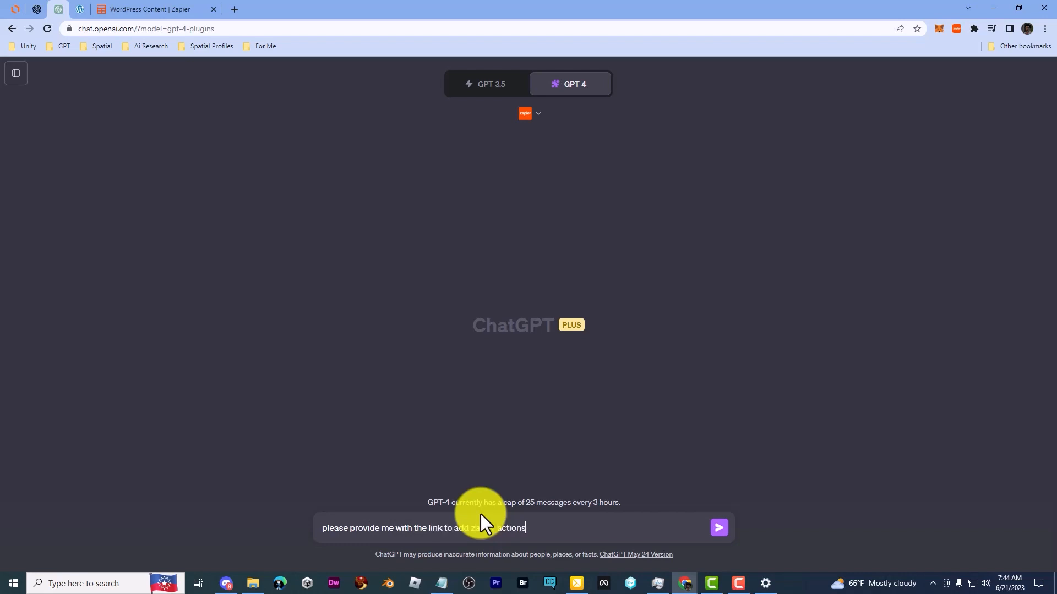
pyautogui.press('Return')
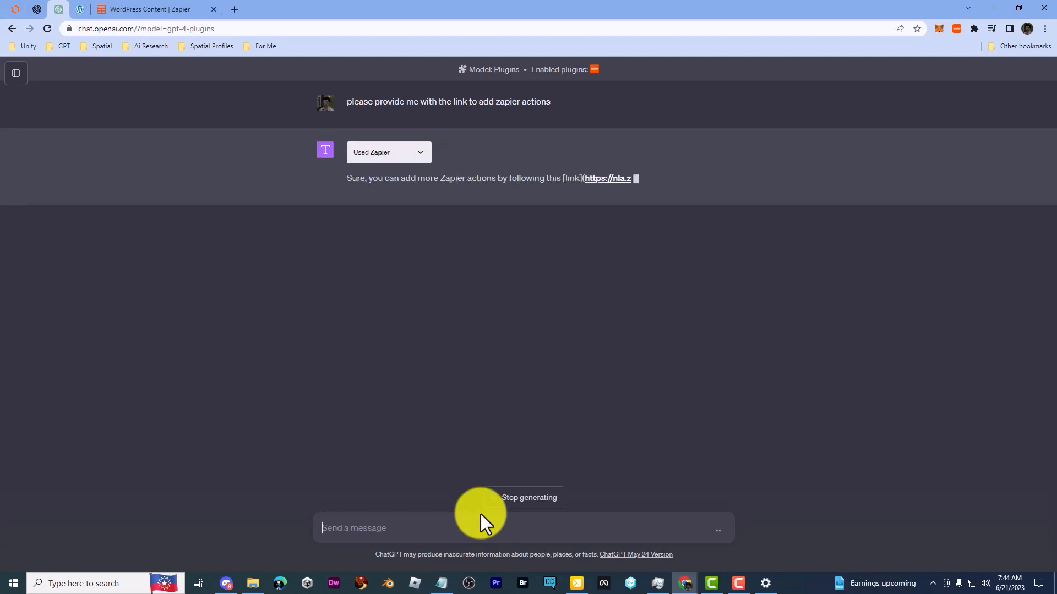
# Step: Inspect the plugin's request to and response from Zapier, and open the Zapier Actions page from the link in the reply
pyautogui.click(416, 148)
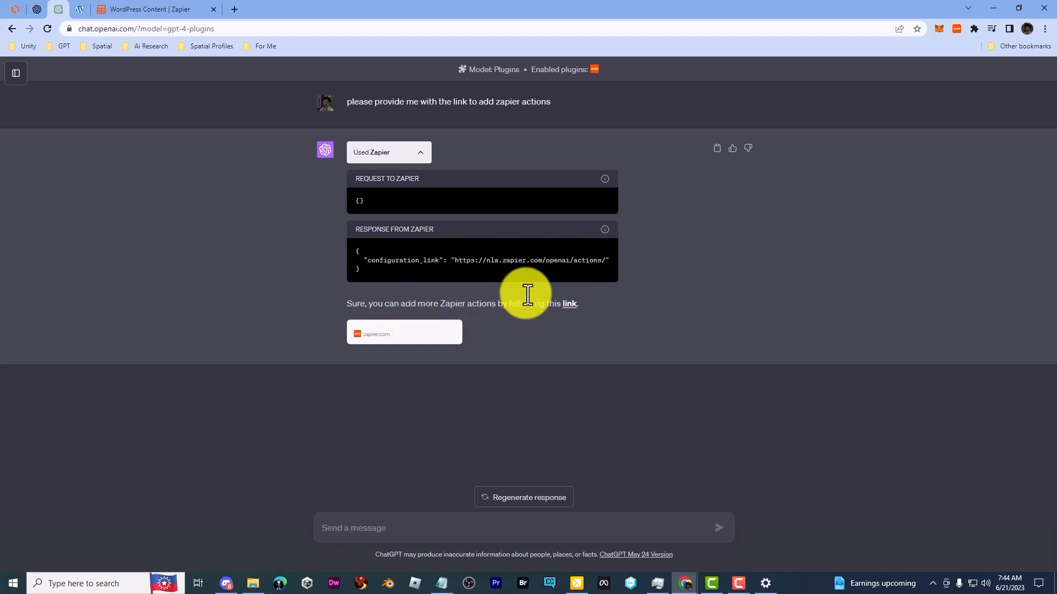
pyautogui.click(431, 153)
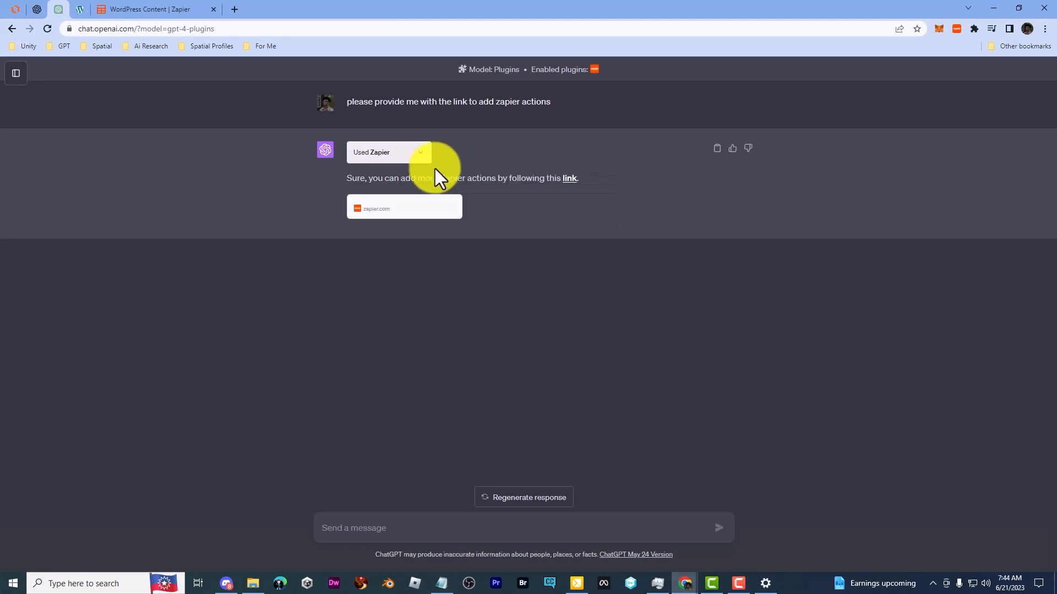
pyautogui.click(571, 180)
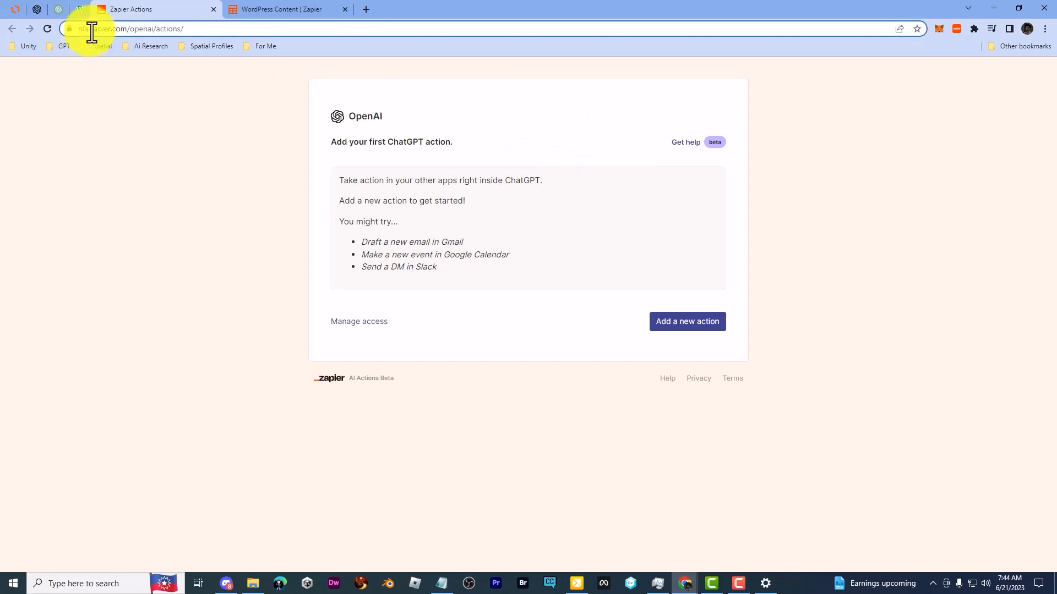
pyautogui.doubleClick(125, 28)
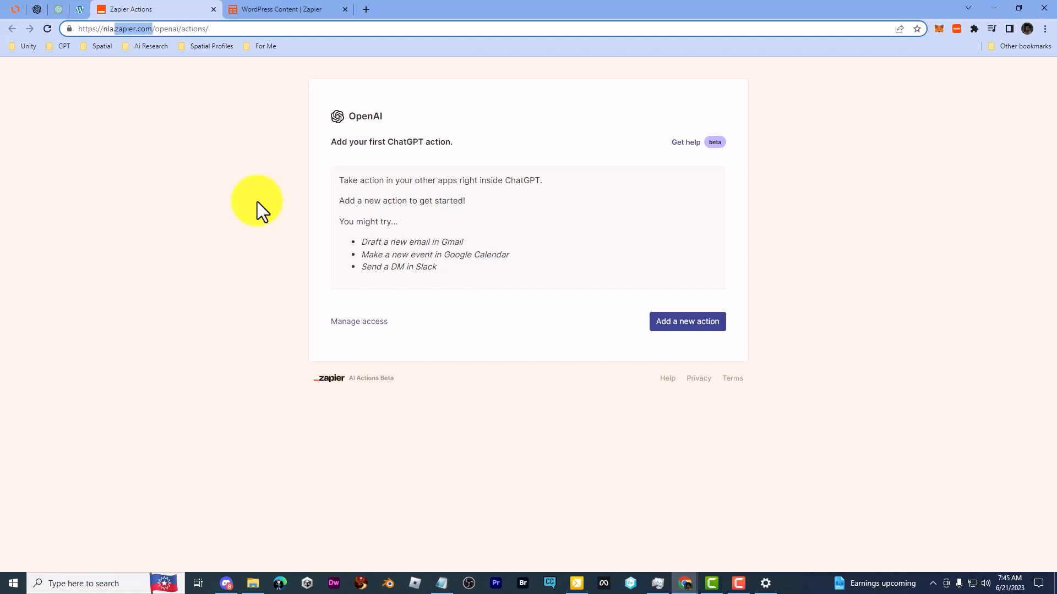
# Step: Add a new ChatGPT action by searching for "tables" and choosing Zapier Tables: Create Record
pyautogui.click(697, 330)
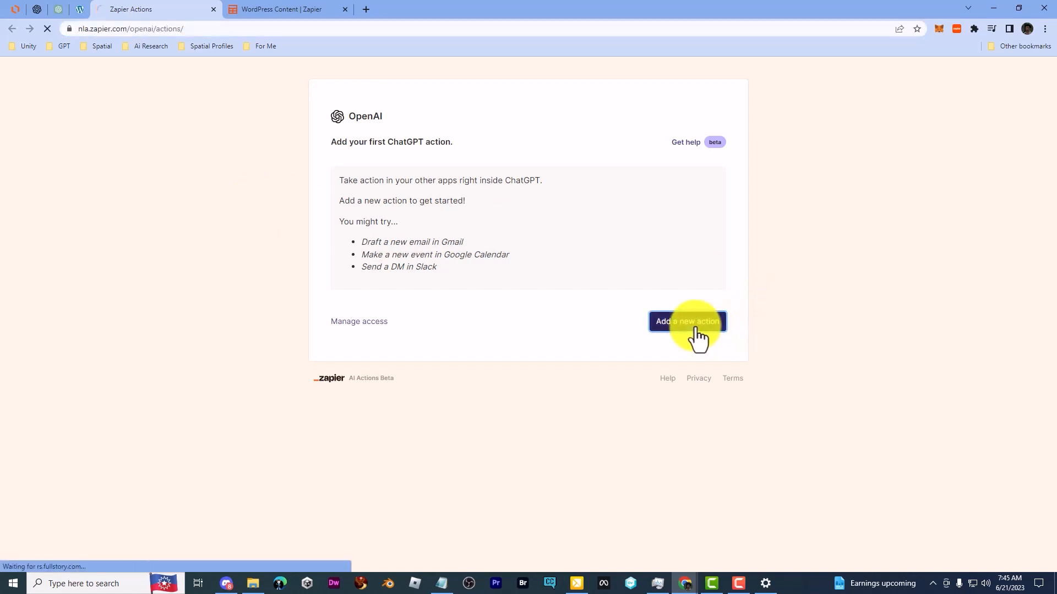
pyautogui.click(392, 194)
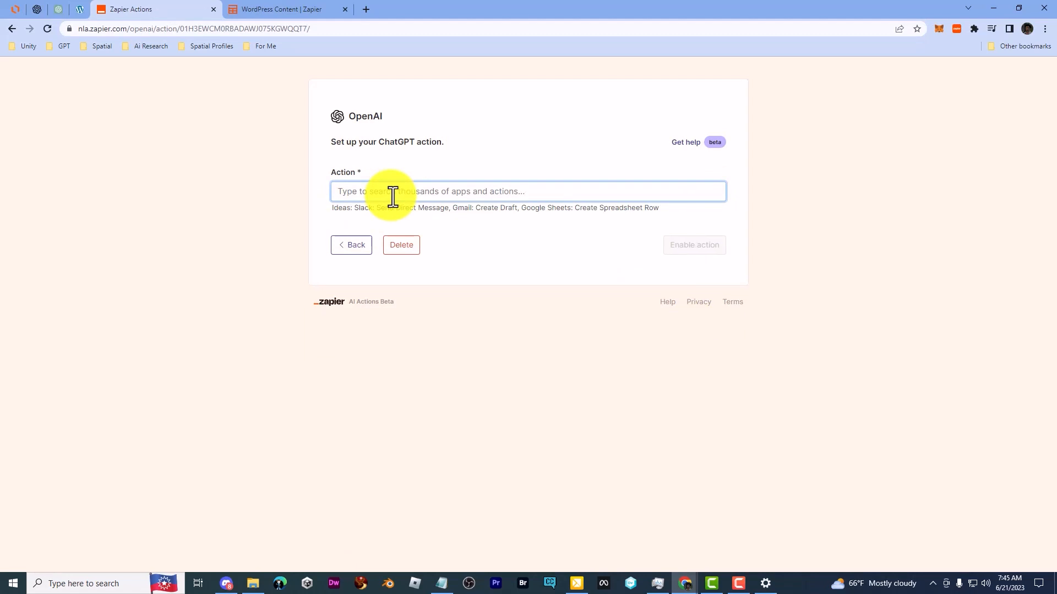
pyautogui.write('tables')
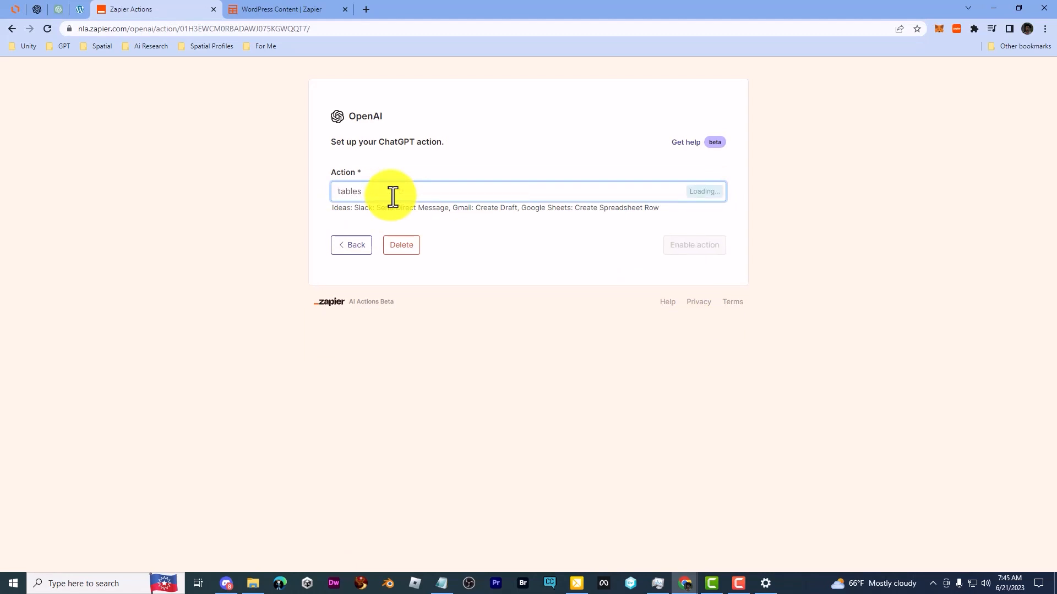
pyautogui.scroll(-4, 432, 300)
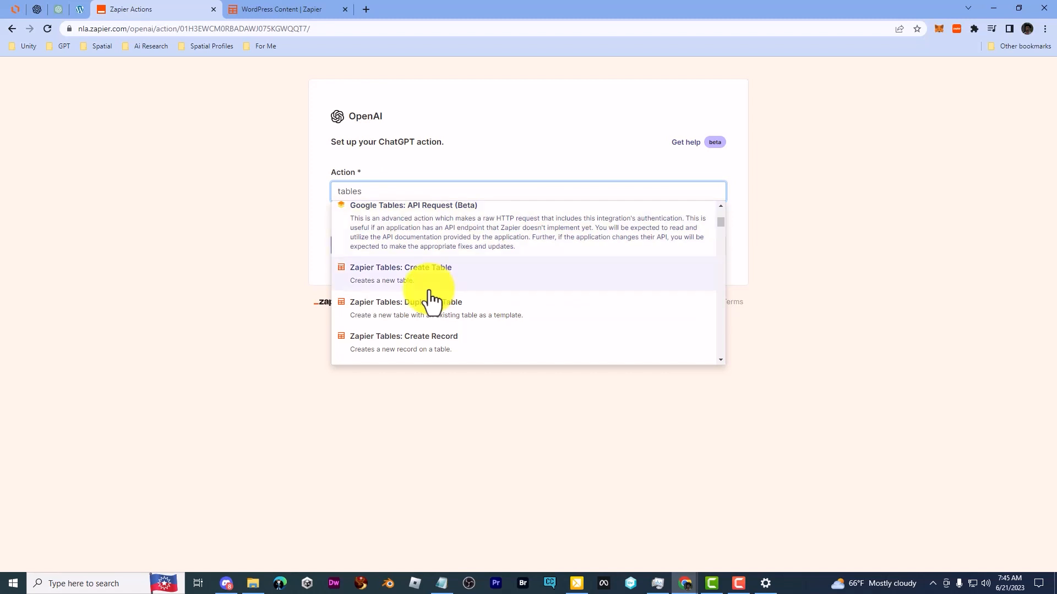
pyautogui.scroll(-1, 484, 312)
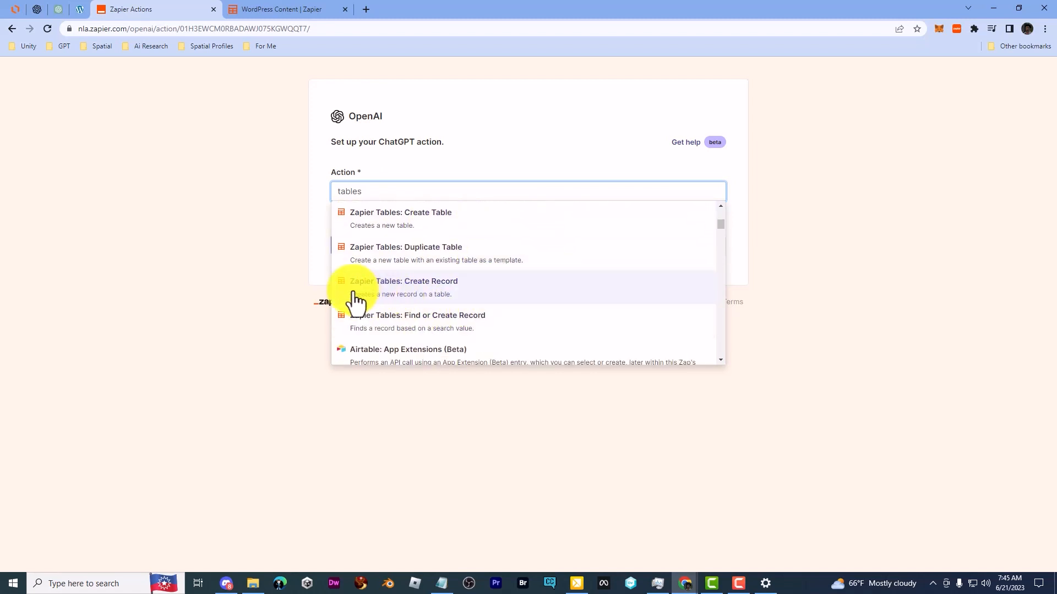
pyautogui.click(470, 292)
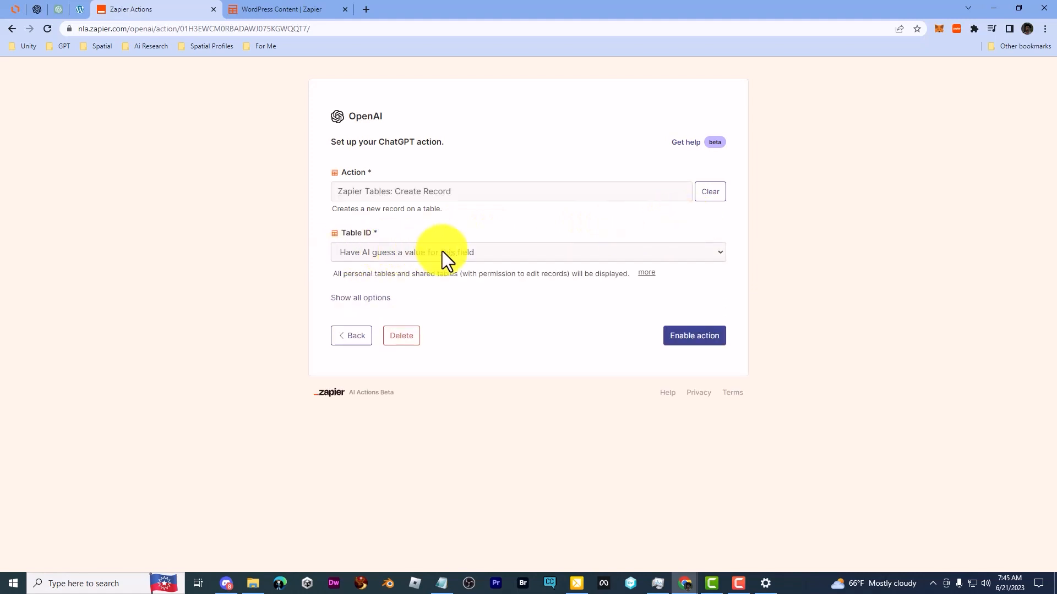
# Step: Set the action's Table ID to a specific value, the WordPress Content table
pyautogui.click(457, 252)
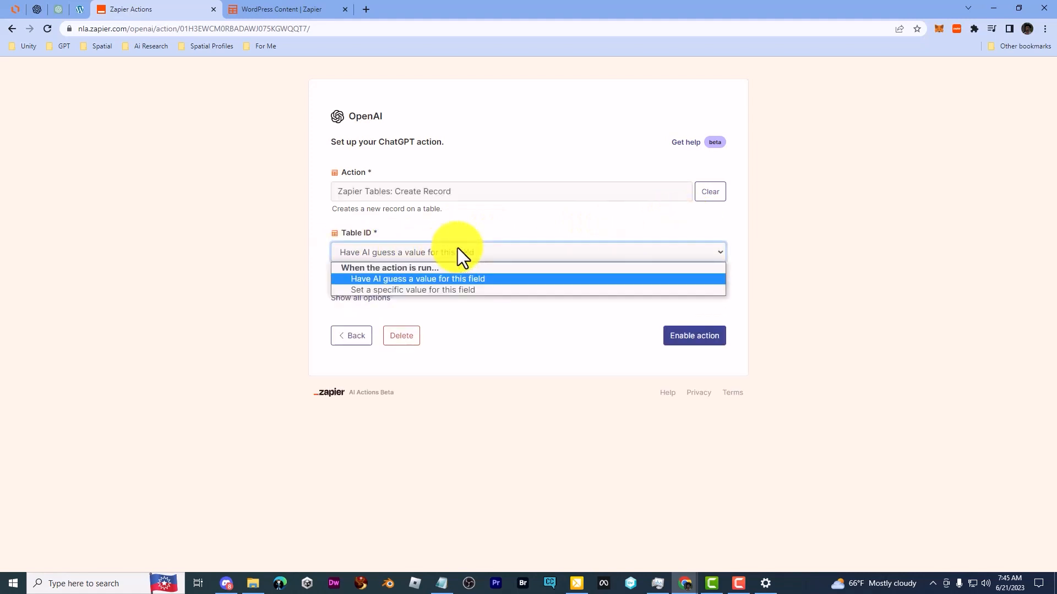
pyautogui.click(406, 290)
pyautogui.click(419, 275)
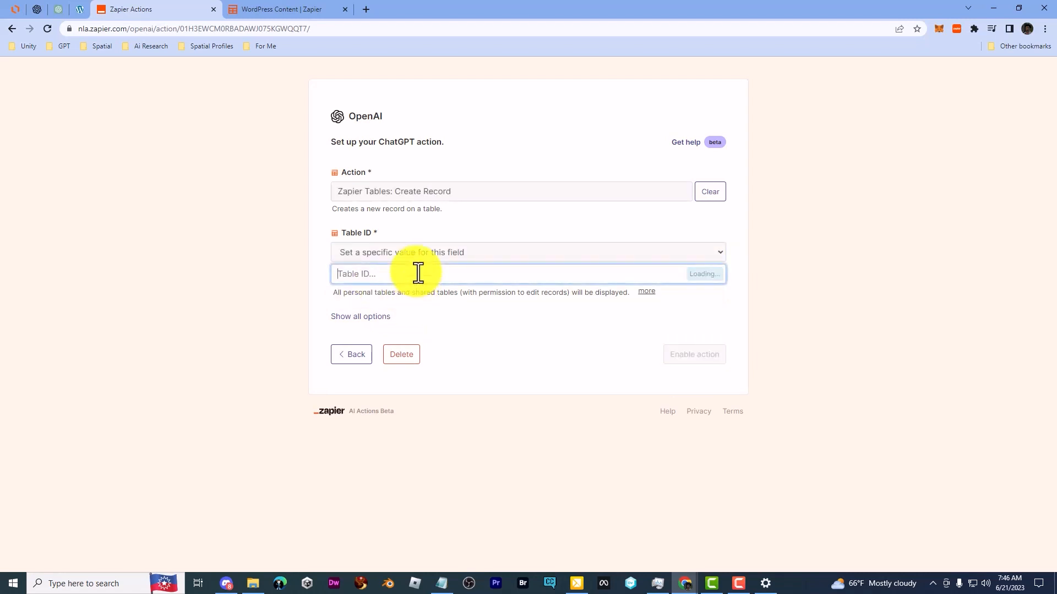
pyautogui.click(390, 384)
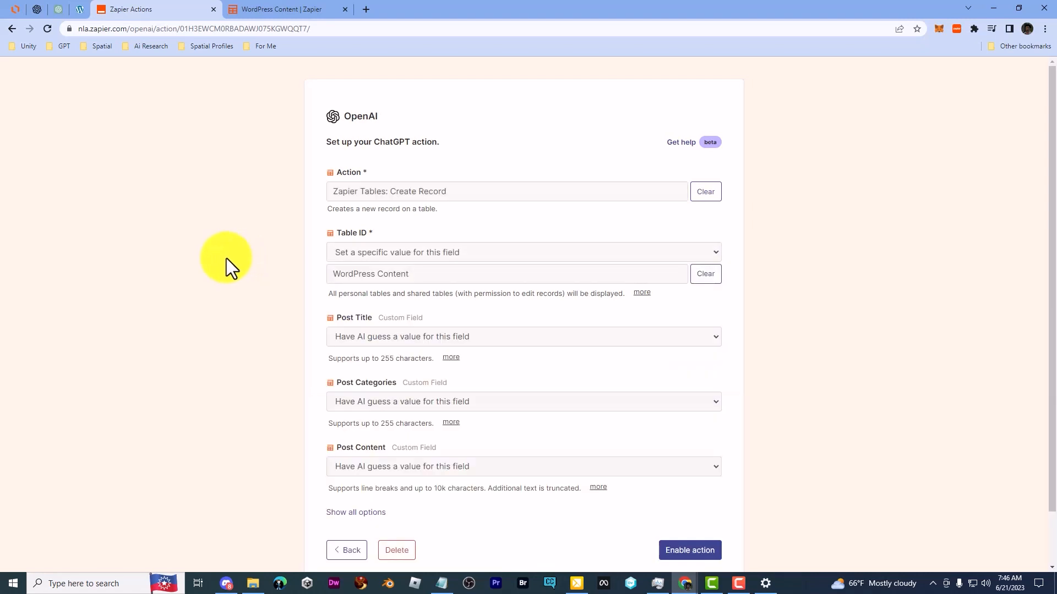
# Step: Choose to have AI guess the Post Title value and examine the value options for Post Categories
pyautogui.scroll(-1, 212, 256)
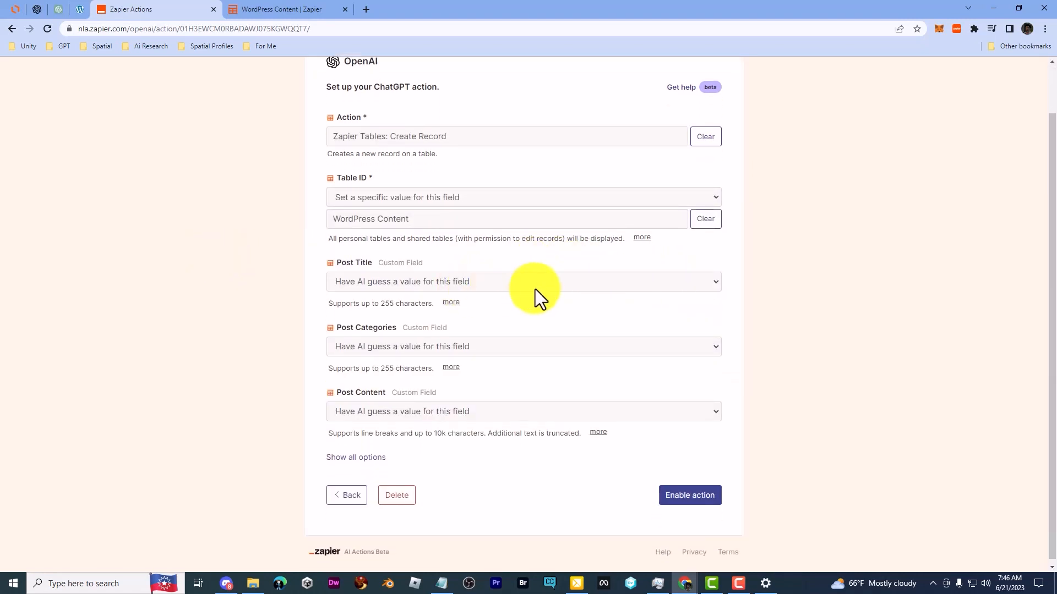
pyautogui.click(578, 282)
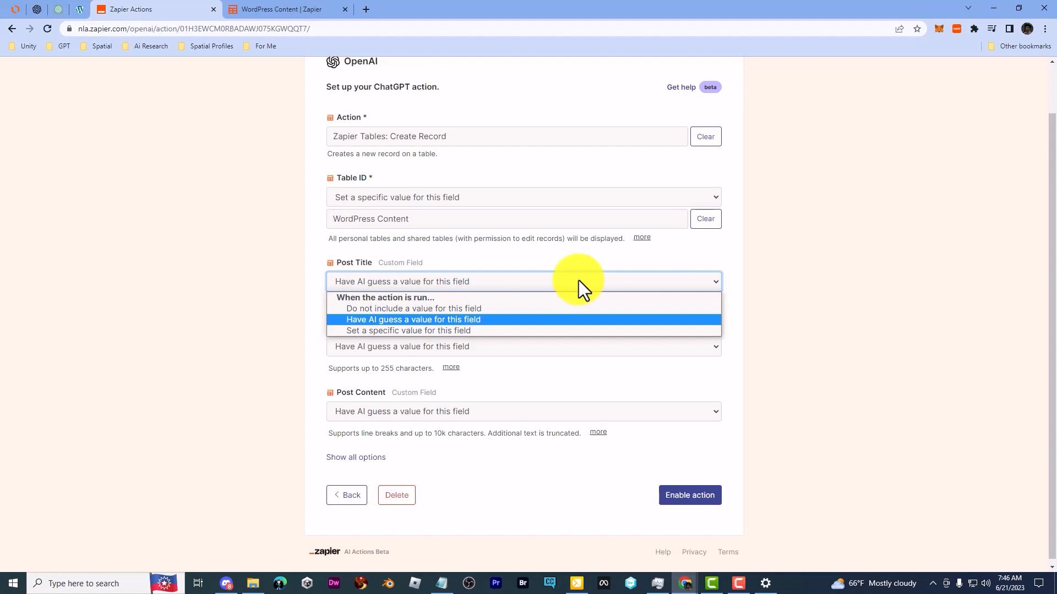
pyautogui.click(409, 319)
pyautogui.click(277, 258)
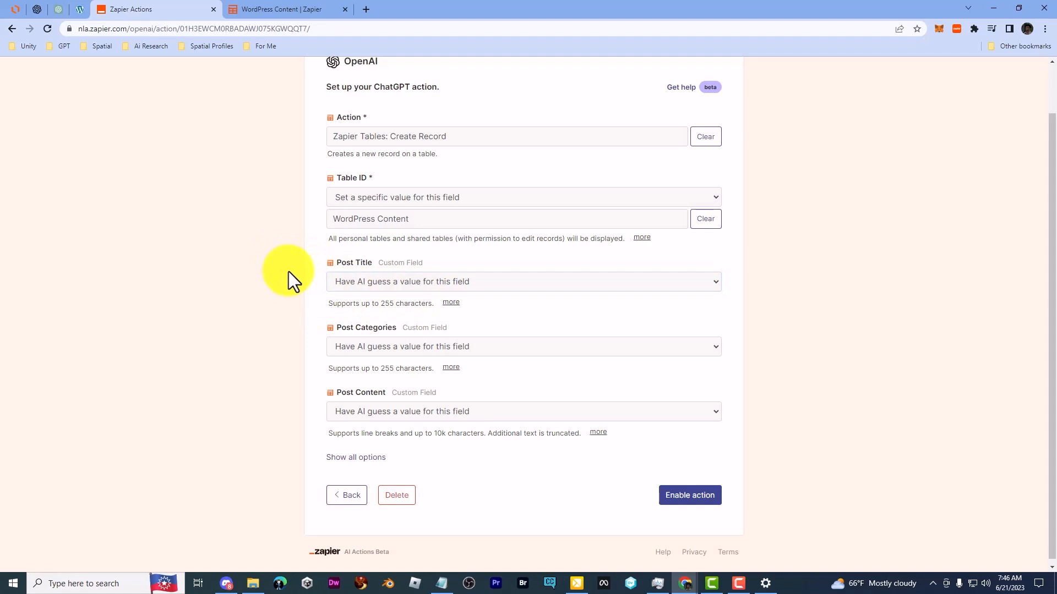
pyautogui.scroll(-1, 288, 272)
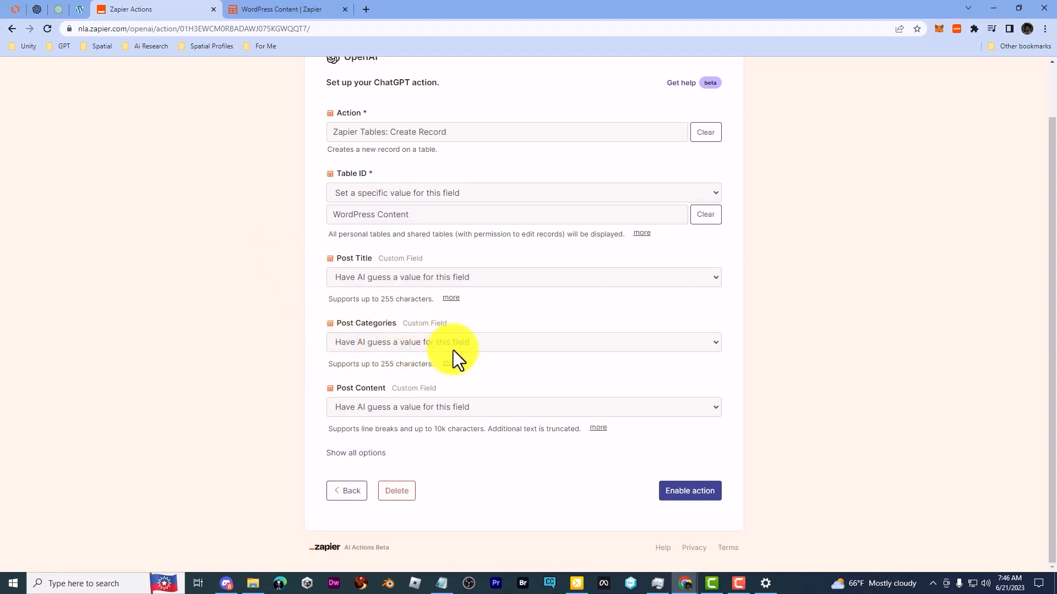
pyautogui.click(366, 346)
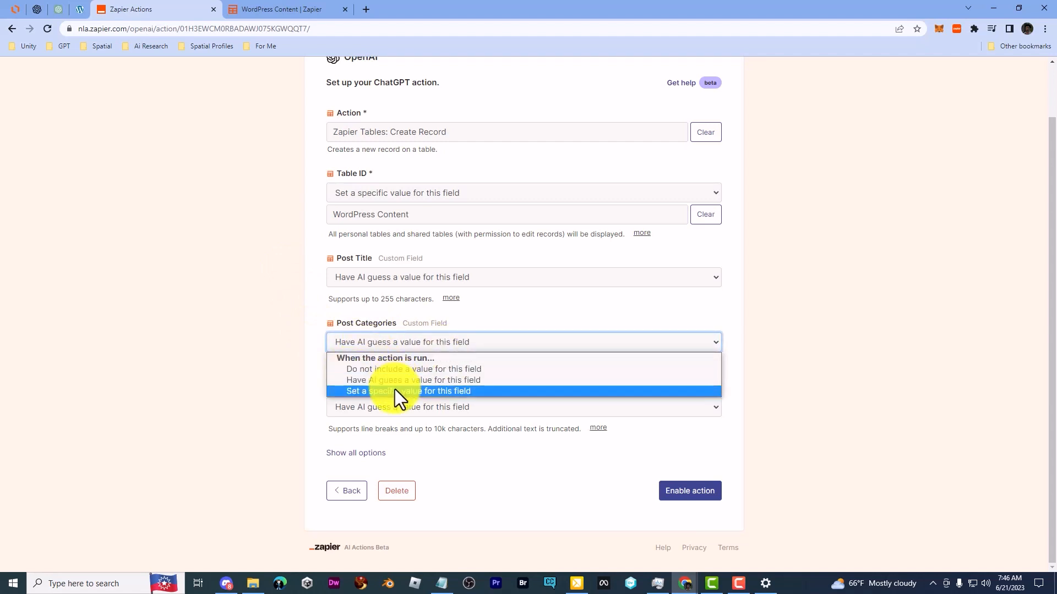
pyautogui.click(287, 345)
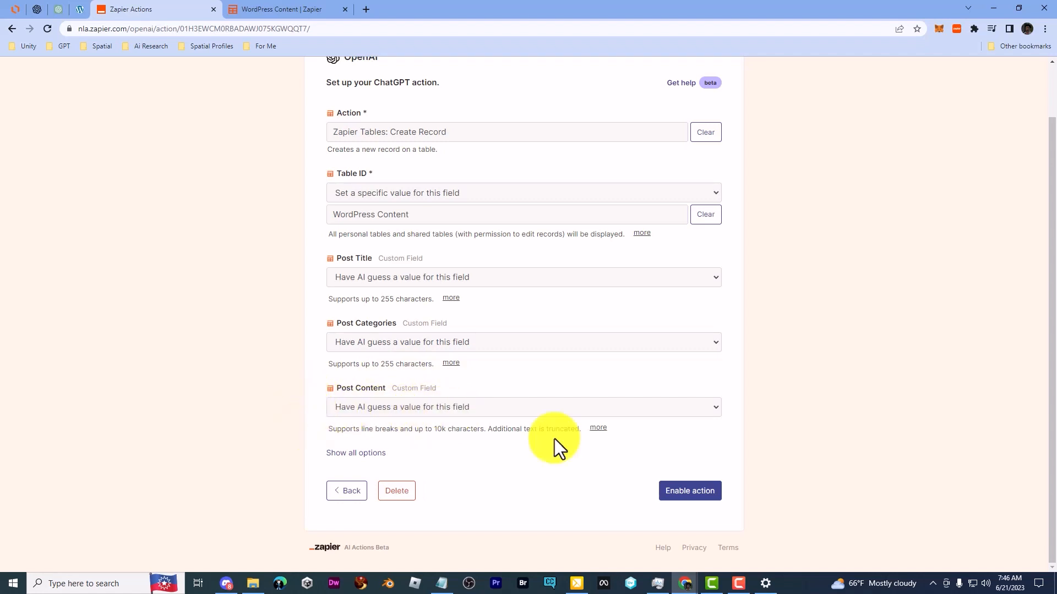
# Step: Look over the action's additional options, hide them again and enable the Create Record action
pyautogui.click(355, 453)
pyautogui.scroll(-4, 248, 407)
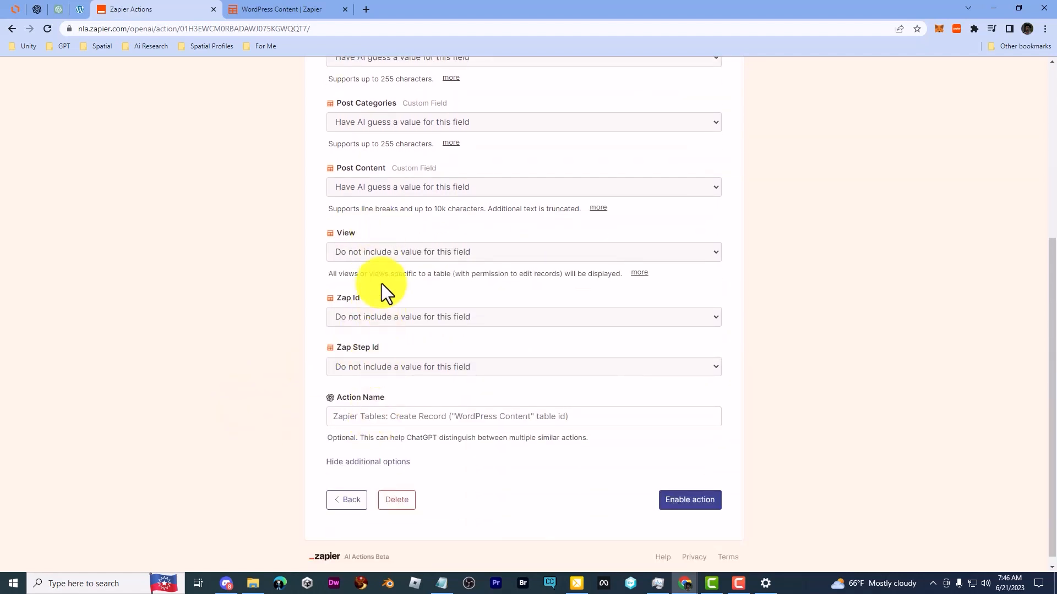
pyautogui.click(385, 463)
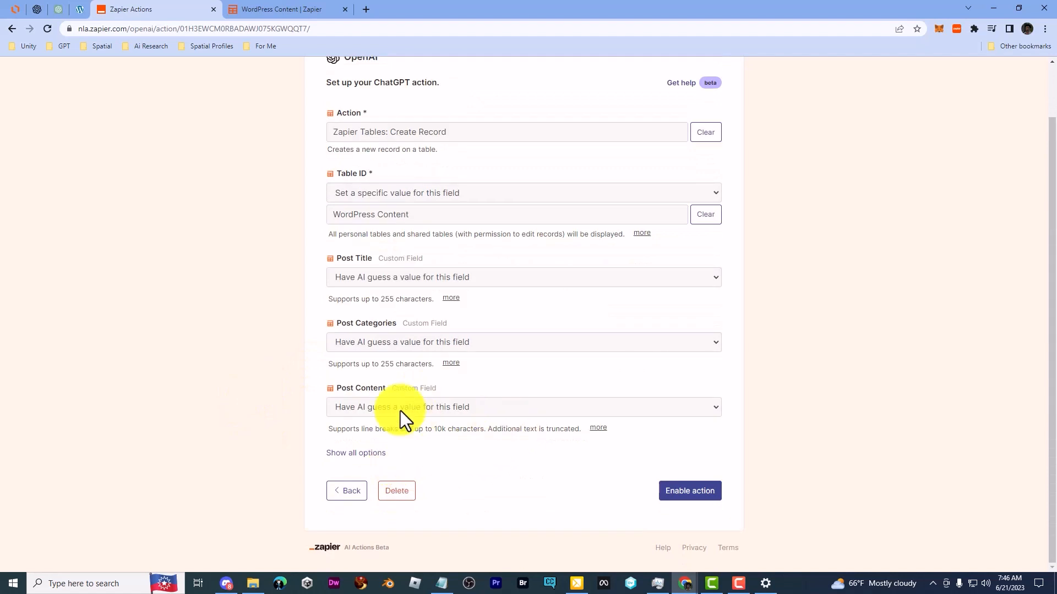
pyautogui.click(682, 493)
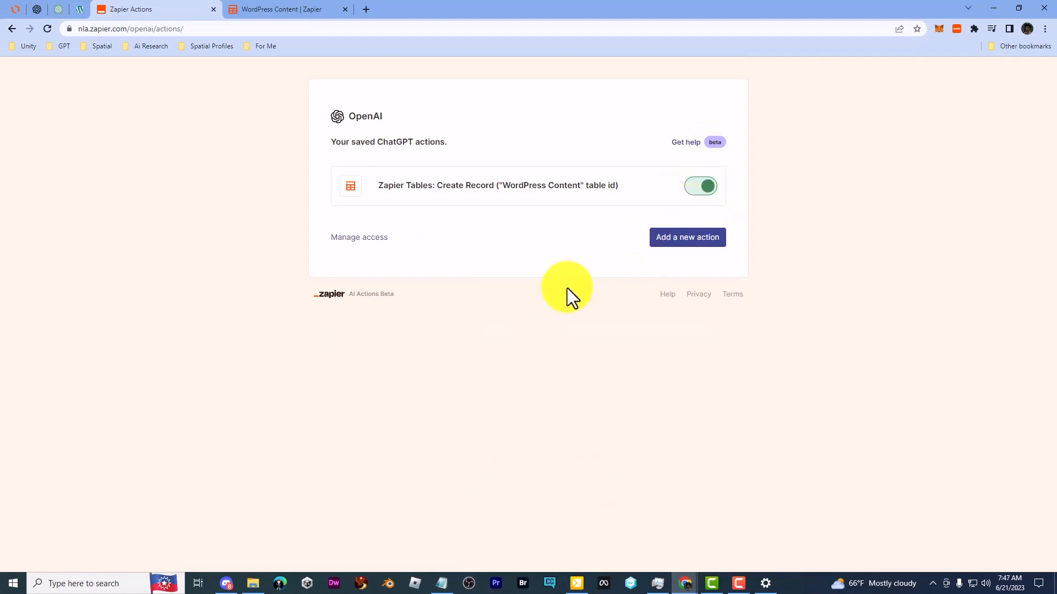
# Step: Switch to ChatGPT and begin a prompt requesting a short blog post that explains the benefits of Ai and the Metaverse in todays times
pyautogui.click(278, 11)
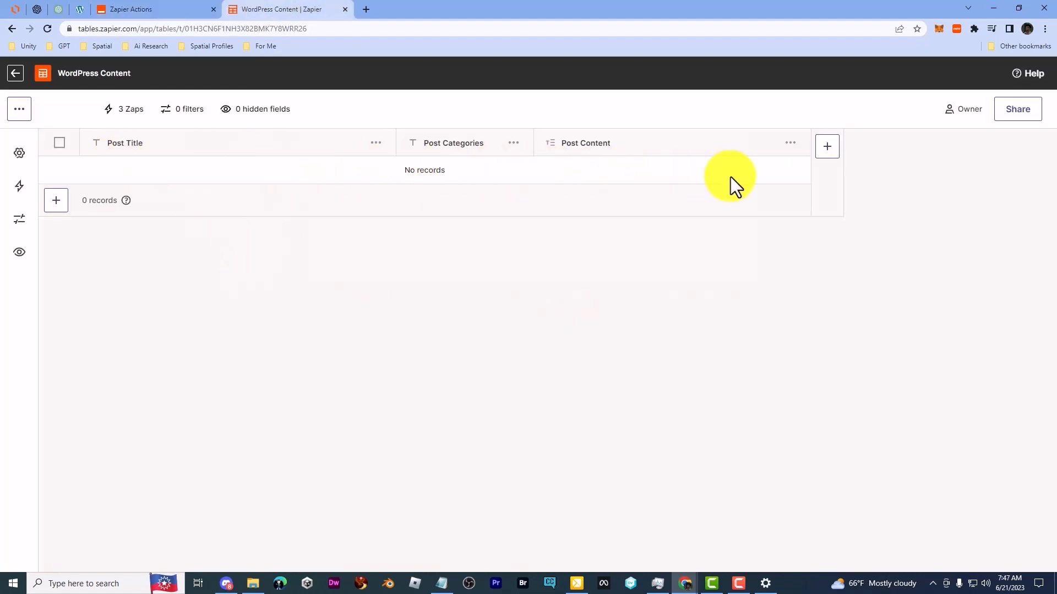
pyautogui.click(60, 7)
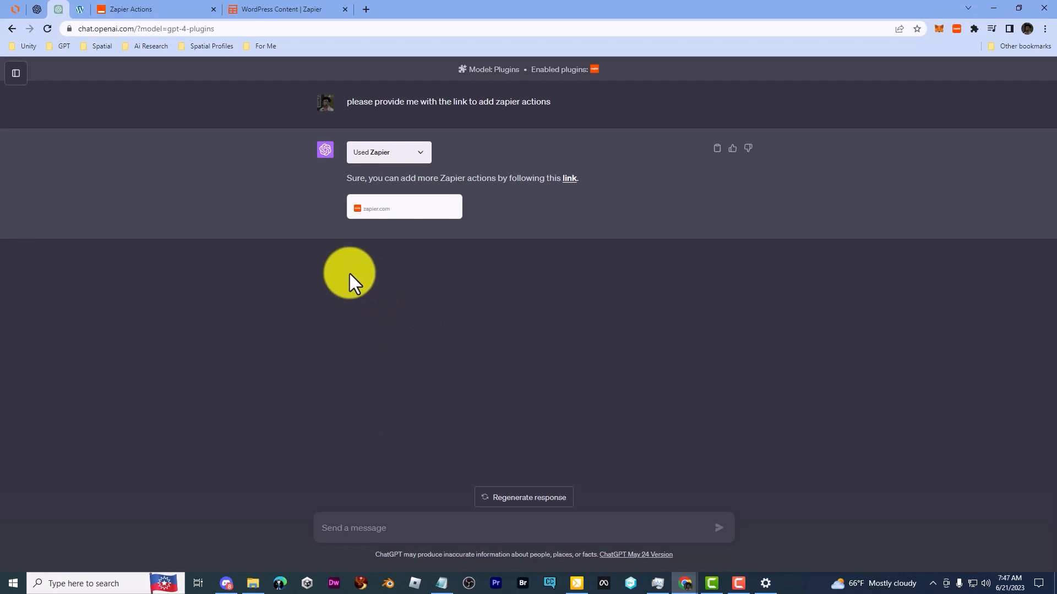
pyautogui.click(378, 528)
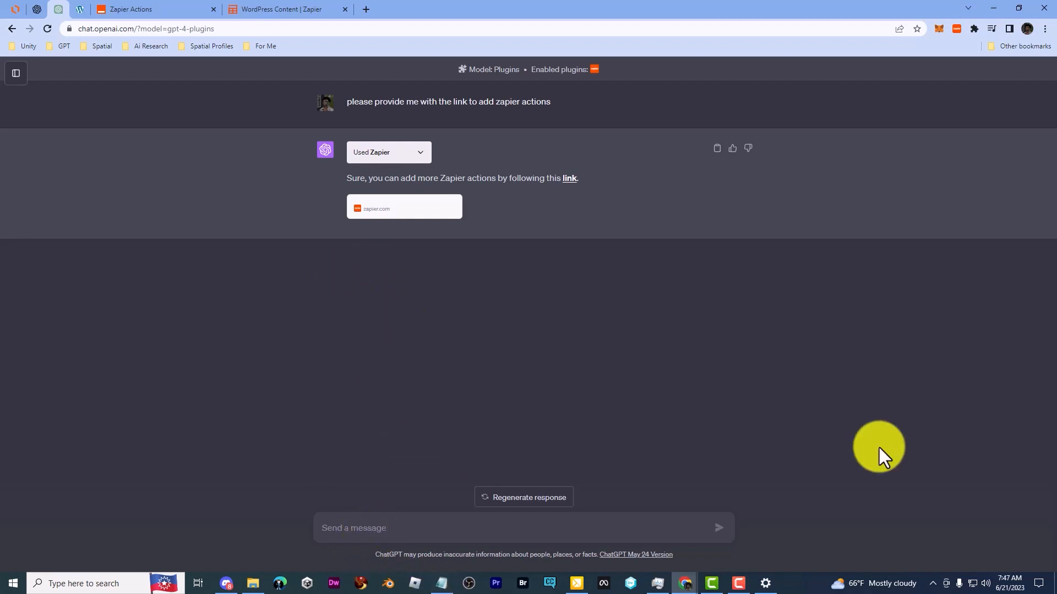
pyautogui.write('Please generate a short blog post')
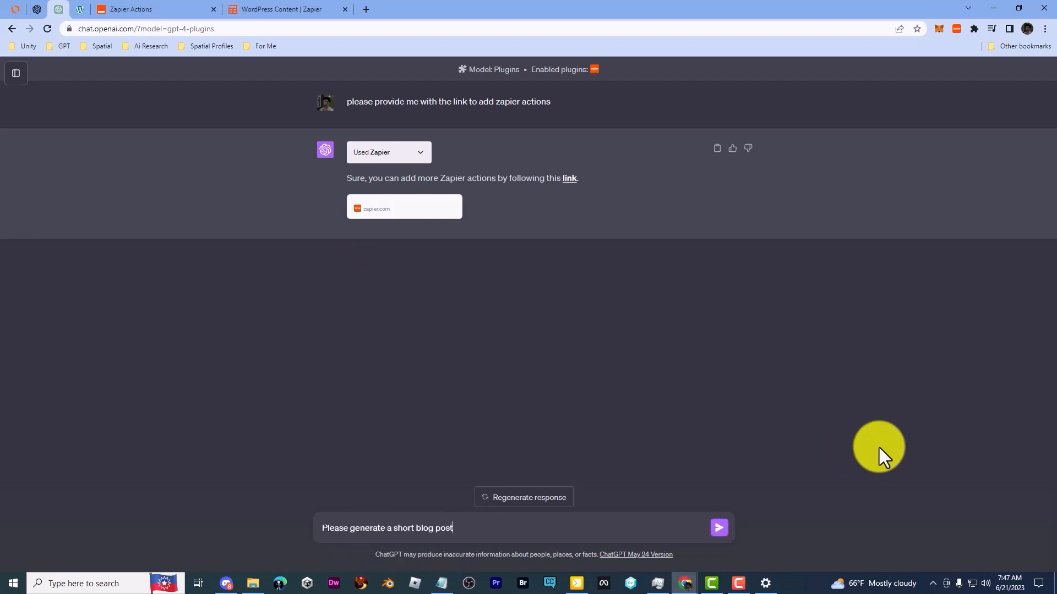
pyautogui.write(' that explains the benefits of Ai and ')
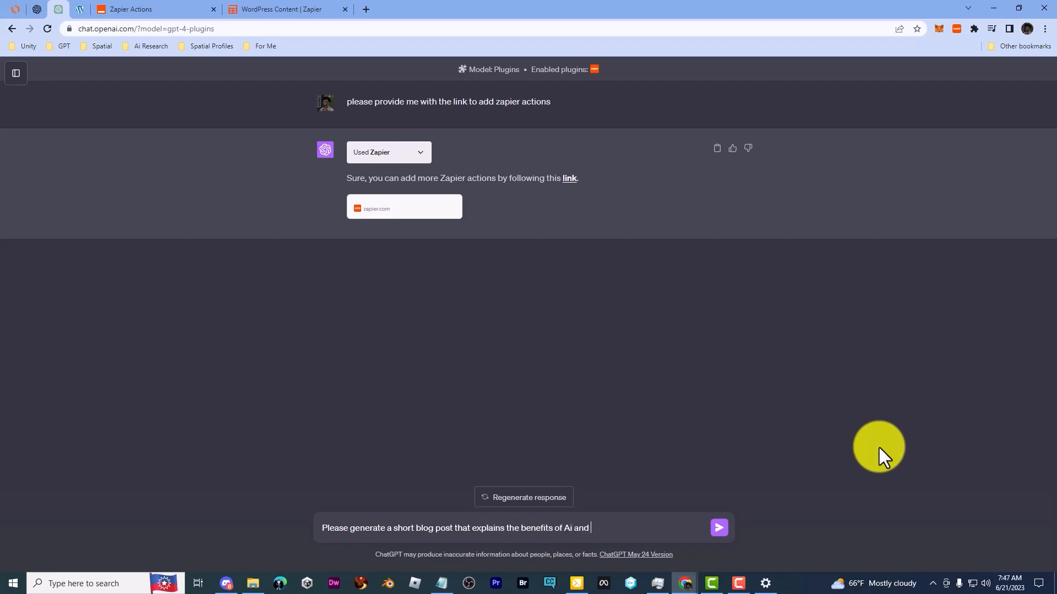
pyautogui.write('the Metaverse in todays time')
pyautogui.write('s. I need you to create the Title and')
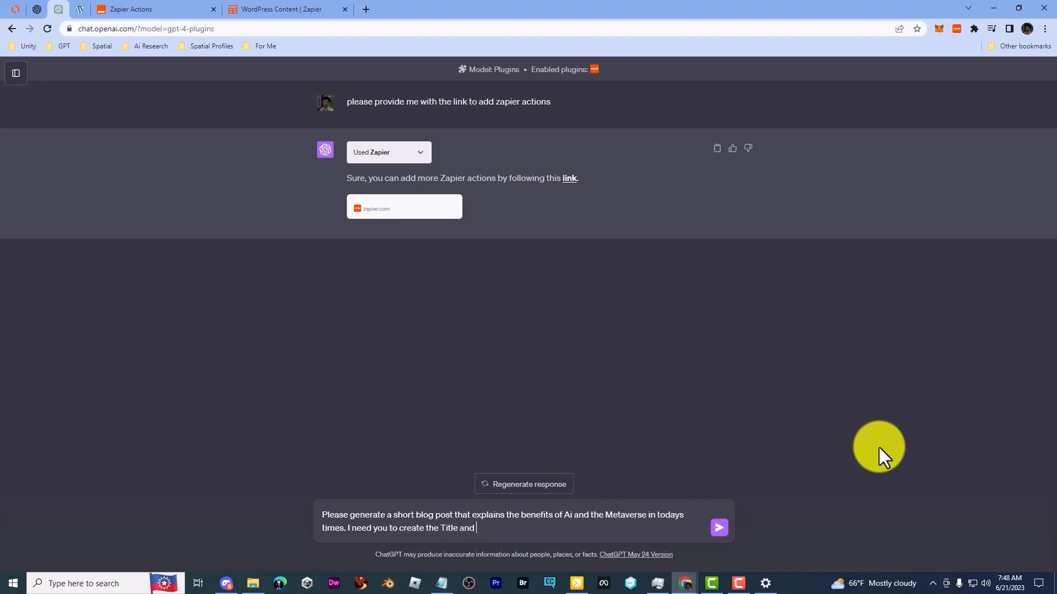
# Step: Extend the prompt to have ChatGPT create the Title, Content and Category for this post, ending the paragraph with a blank line
pyautogui.press('BackSpace')
pyautogui.press('BackSpace')
pyautogui.write(', Content and Category for this post.')
pyautogui.hotkey('shift', 'Return')
pyautogui.hotkey('shift', 'Return')
# Step: Add a second paragraph telling ChatGPT to use the Zapier action to place the Title after it completes the post
pyautogui.write('After you co')
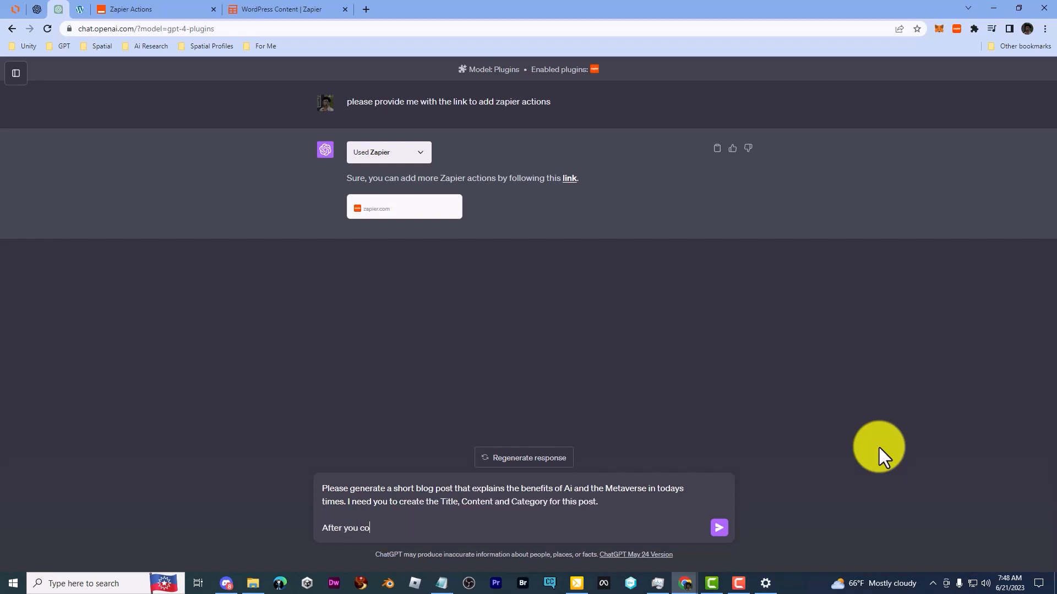
pyautogui.write('mplete the post, I need you to put the Title')
pyautogui.press('BackSpace')
pyautogui.press('BackSpace')
pyautogui.press('BackSpace')
pyautogui.press('BackSpace')
pyautogui.press('BackSpace')
pyautogui.press('BackSpace')
pyautogui.press('BackSpace')
pyautogui.press('BackSpace')
pyautogui.press('BackSpace')
pyautogui.press('BackSpace')
pyautogui.press('BackSpace')
pyautogui.press('BackSpace')
pyautogui.press('BackSpace')
pyautogui.write('use Zapi')
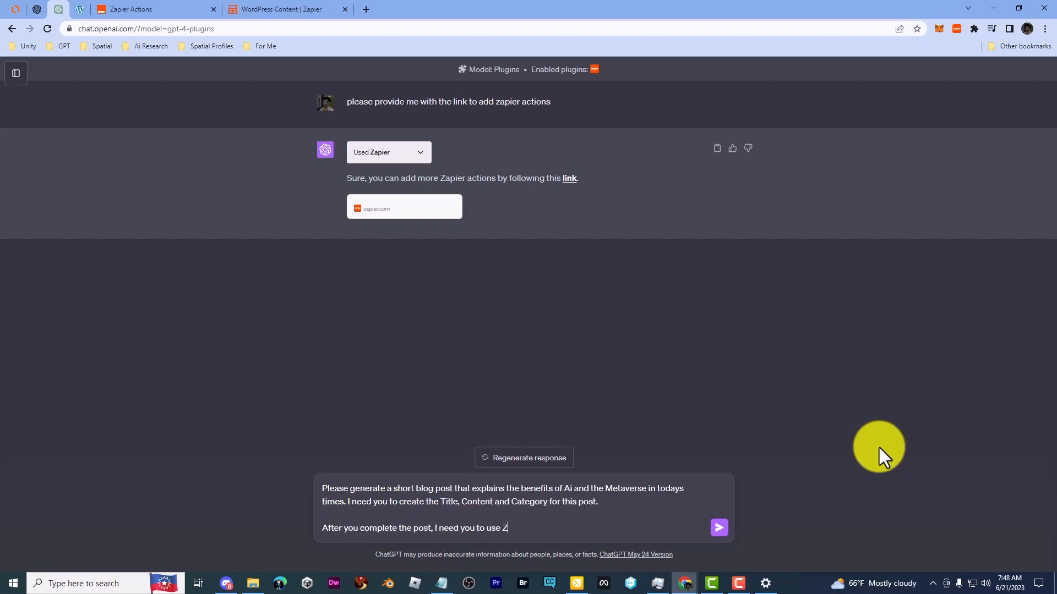
pyautogui.press('BackSpace')
pyautogui.press('BackSpace')
pyautogui.press('BackSpace')
pyautogui.press('BackSpace')
pyautogui.write('the Zapier action to put the Title in the table Title, Cateogry in the')
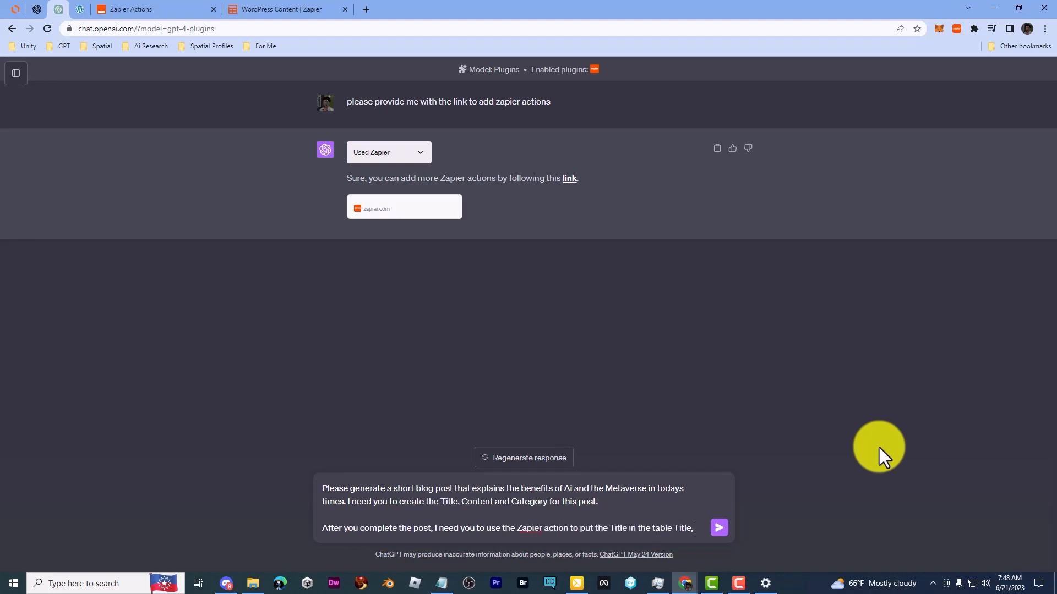
# Step: Map the Title to the table Title, Category to the table category and content to the table content, add "Thanks" and submit the prompt
pyautogui.press('BackSpace')
pyautogui.press('BackSpace')
pyautogui.press('BackSpace')
pyautogui.press('BackSpace')
pyautogui.press('BackSpace')
pyautogui.press('BackSpace')
pyautogui.press('BackSpace')
pyautogui.press('BackSpace')
pyautogui.press('BackSpace')
pyautogui.press('BackSpace')
pyautogui.press('BackSpace')
pyautogui.press('BackSpace')
pyautogui.write('gory in the table ca')
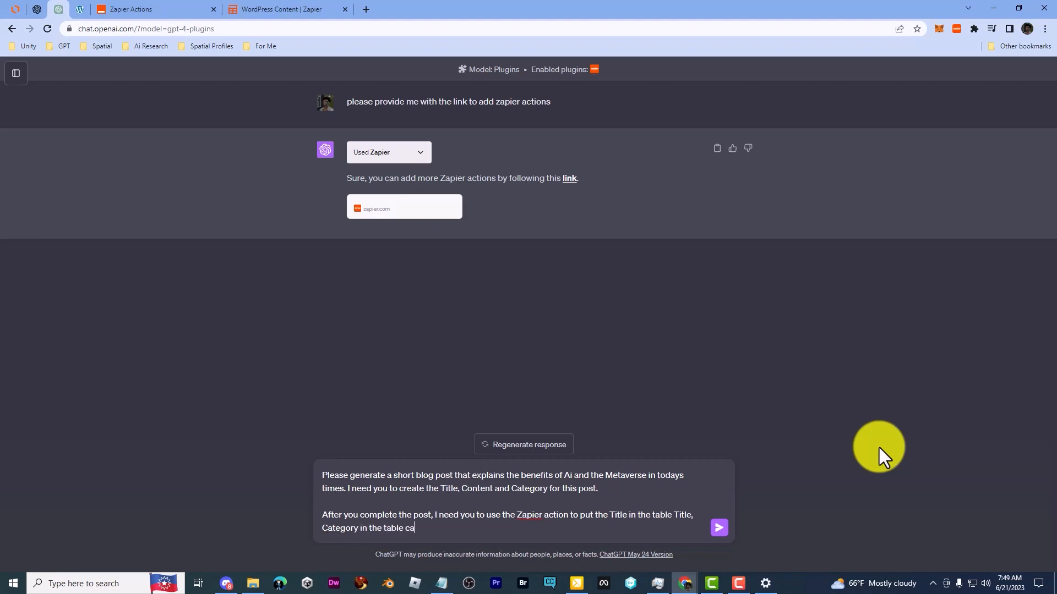
pyautogui.write('tegory and content in the table content.')
pyautogui.hotkey('shift', 'Return')
pyautogui.hotkey('shift', 'Return')
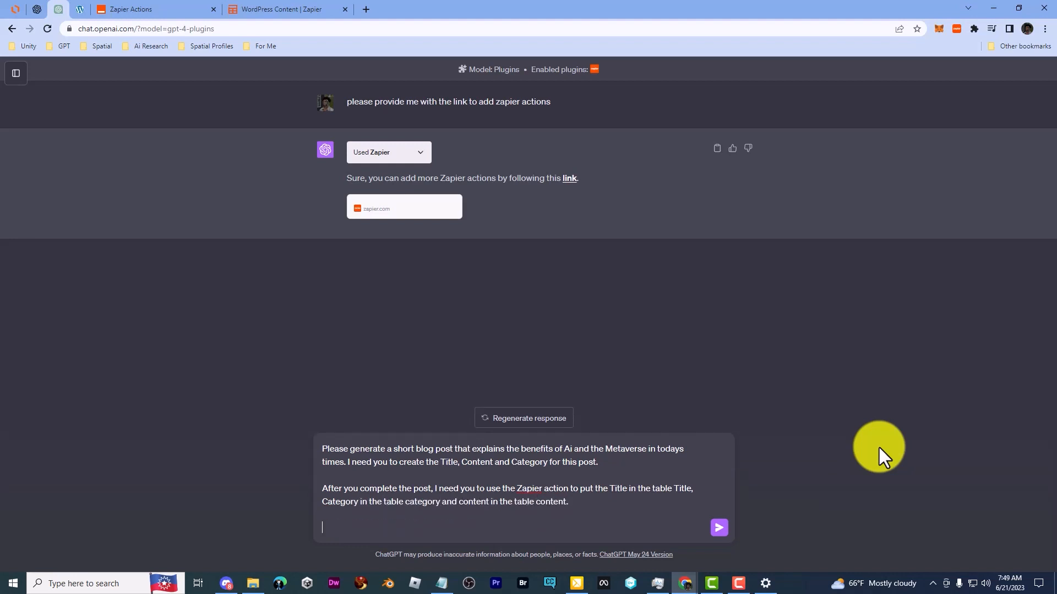
pyautogui.write('Thanks')
pyautogui.press('Return')
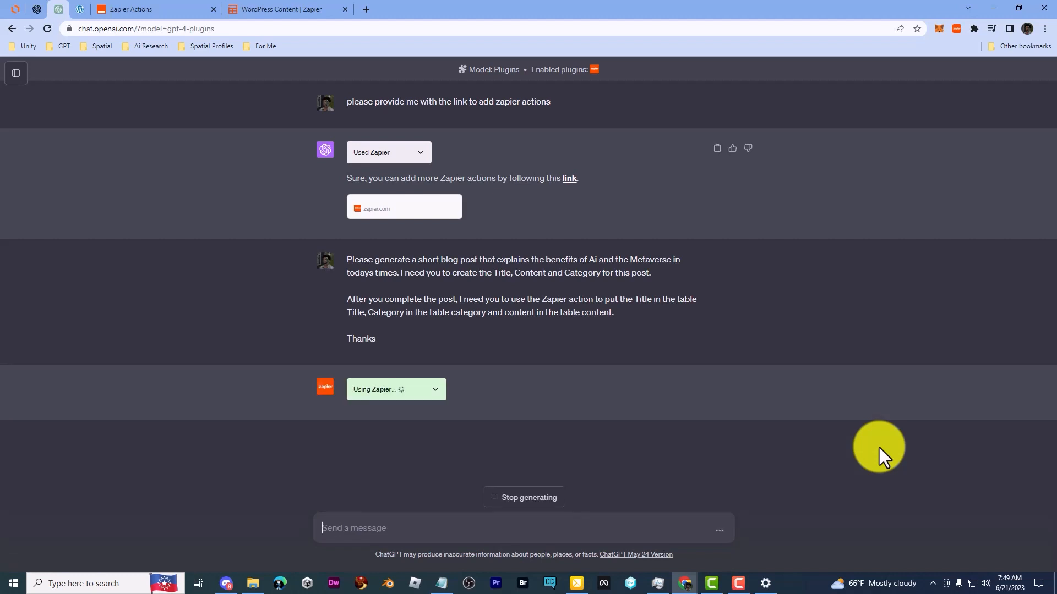
# Step: Expand the Zapier request details and reply to ChatGPT with "There is a zapier action already setup"
pyautogui.click(443, 390)
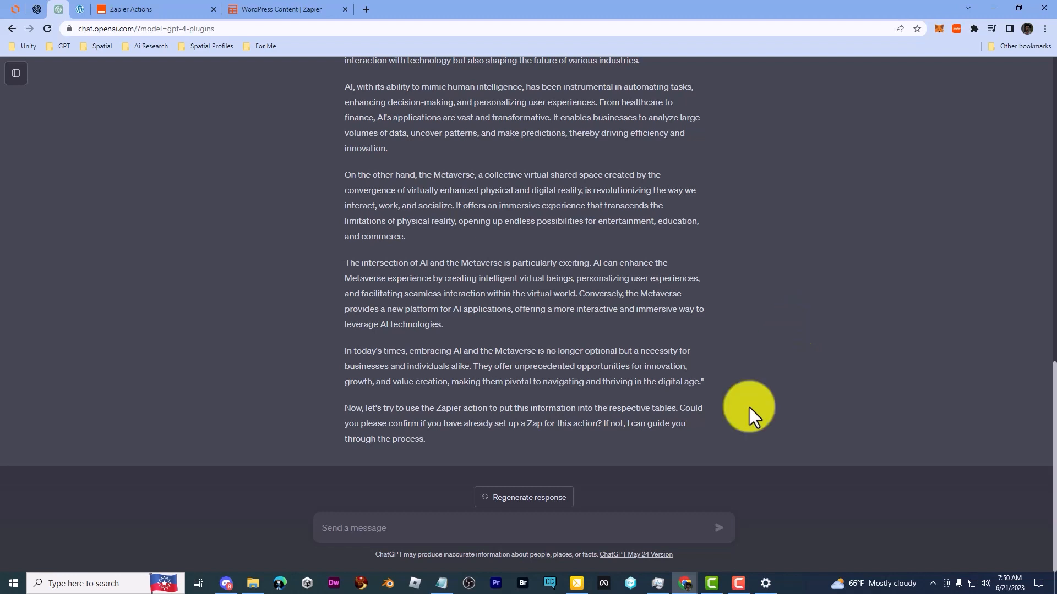
pyautogui.click(572, 531)
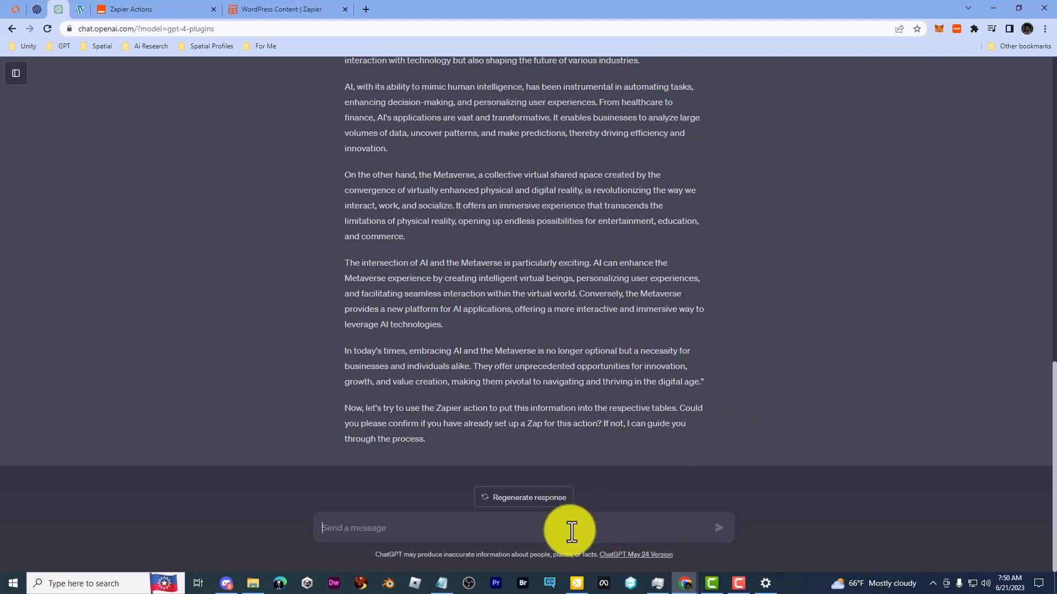
pyautogui.write('There is a zapier action already setup')
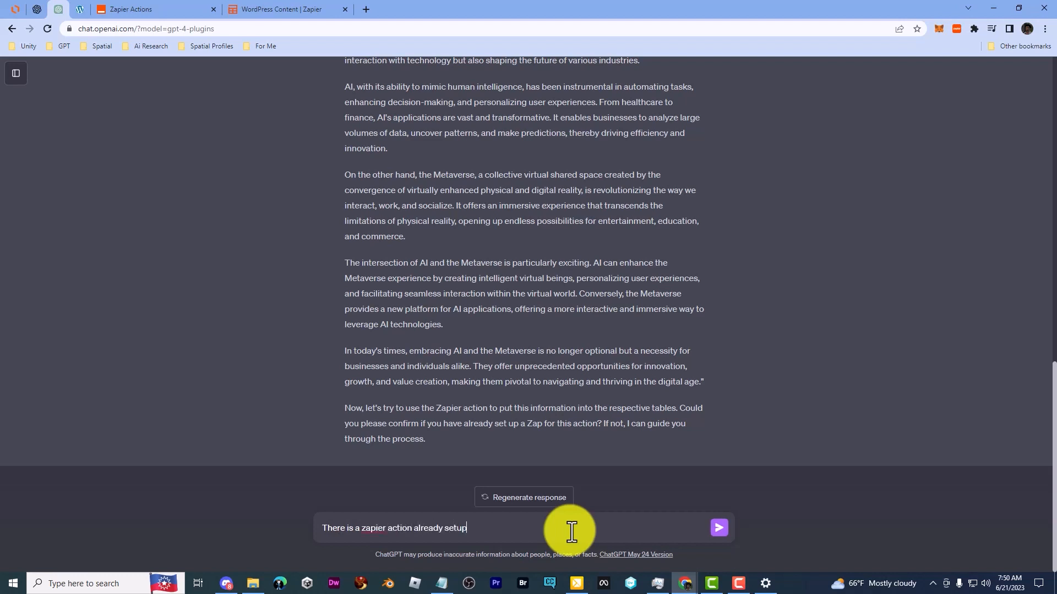
pyautogui.press('Return')
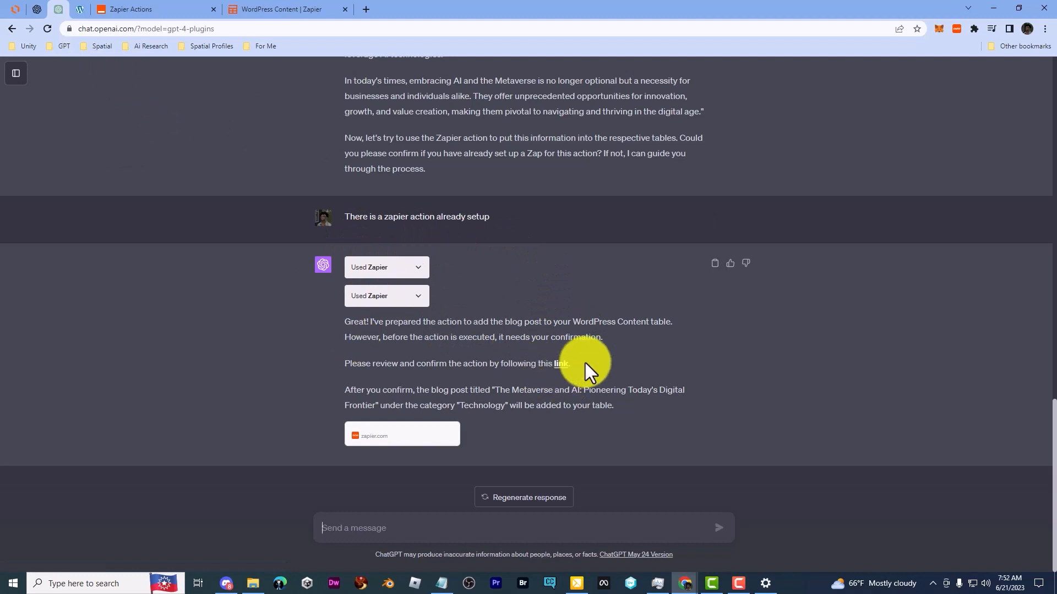
# Step: Open ChatGPT's confirmation link, review the field values for the Create Record action and run it
pyautogui.click(561, 365)
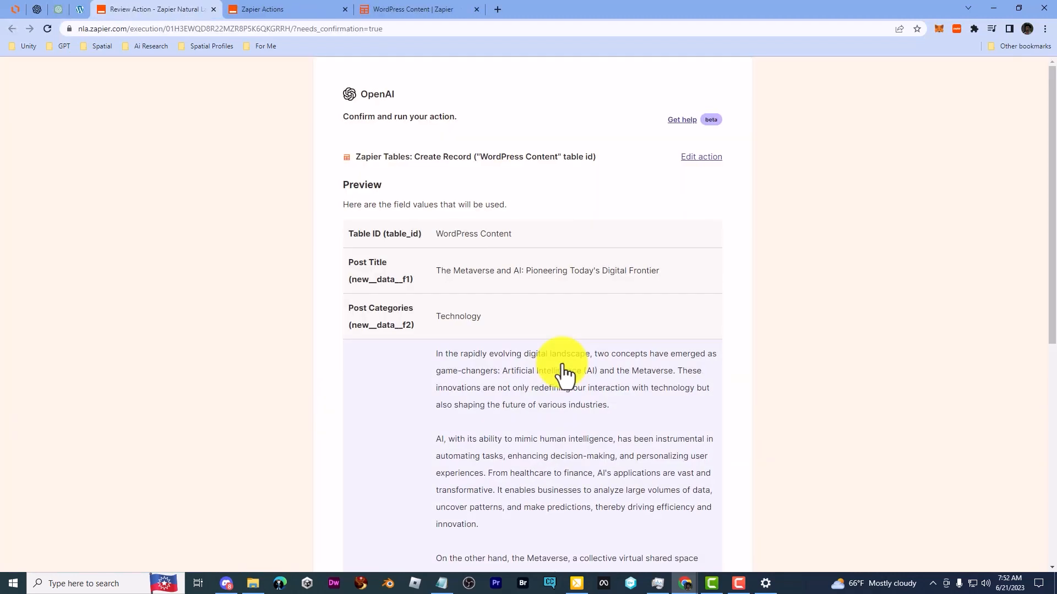
pyautogui.scroll(-5, 661, 332)
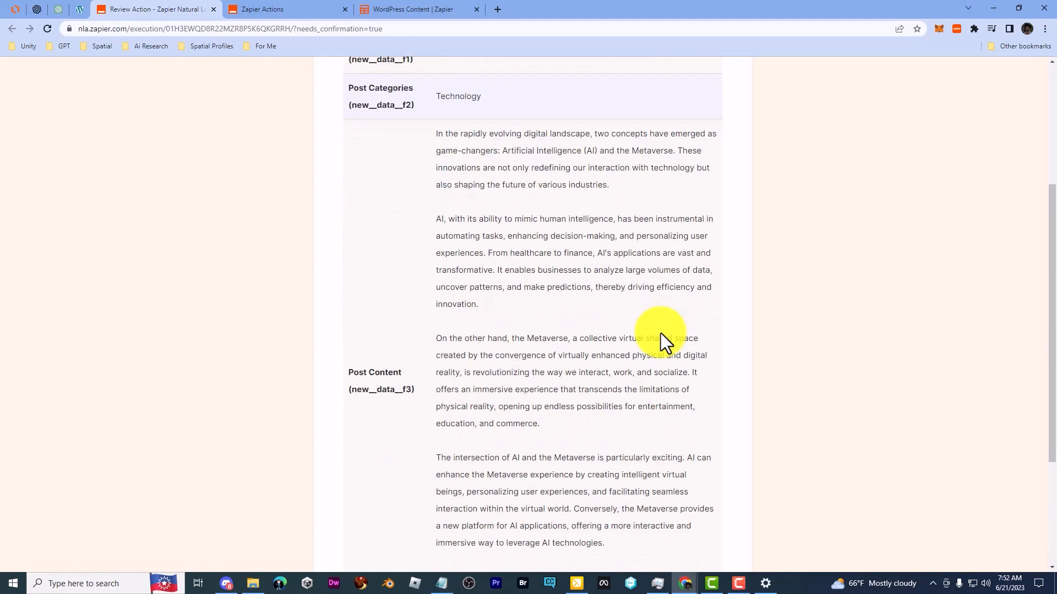
pyautogui.scroll(3, 660, 332)
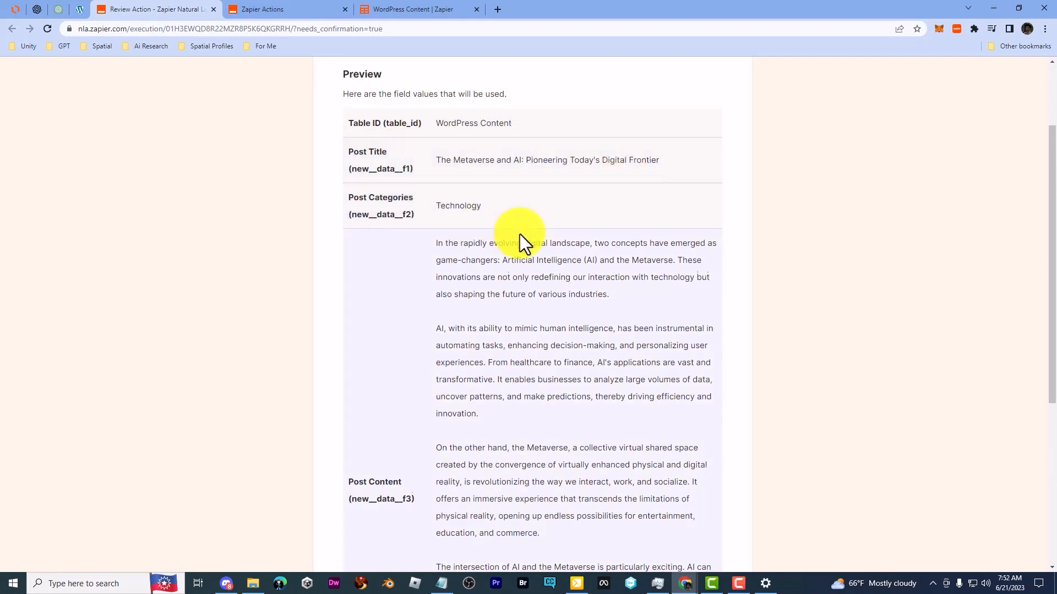
pyautogui.scroll(-1, 519, 235)
pyautogui.scroll(-4, 501, 249)
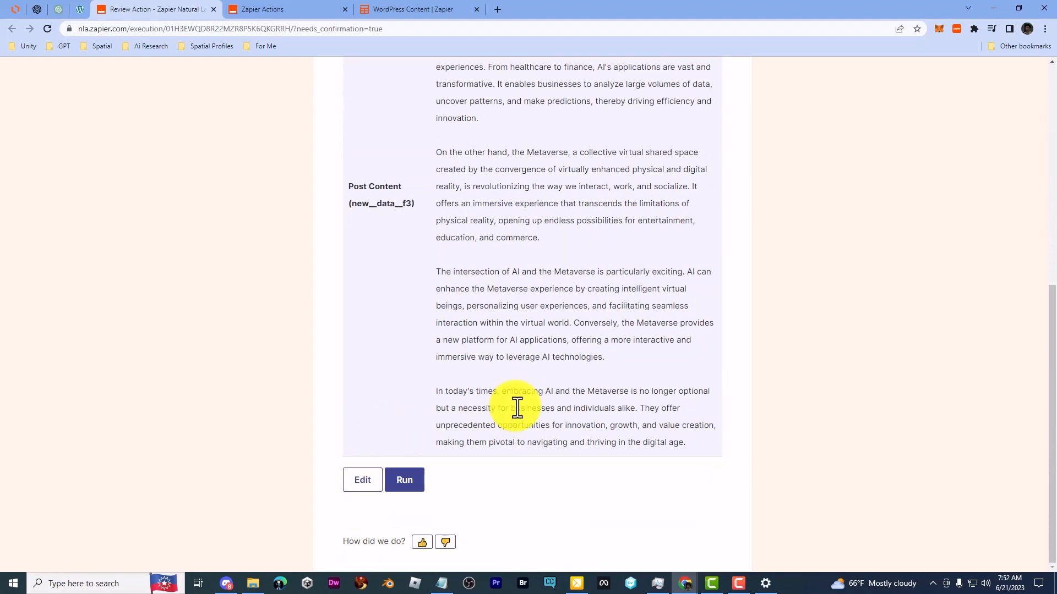
pyautogui.scroll(7, 481, 438)
pyautogui.scroll(-7, 481, 439)
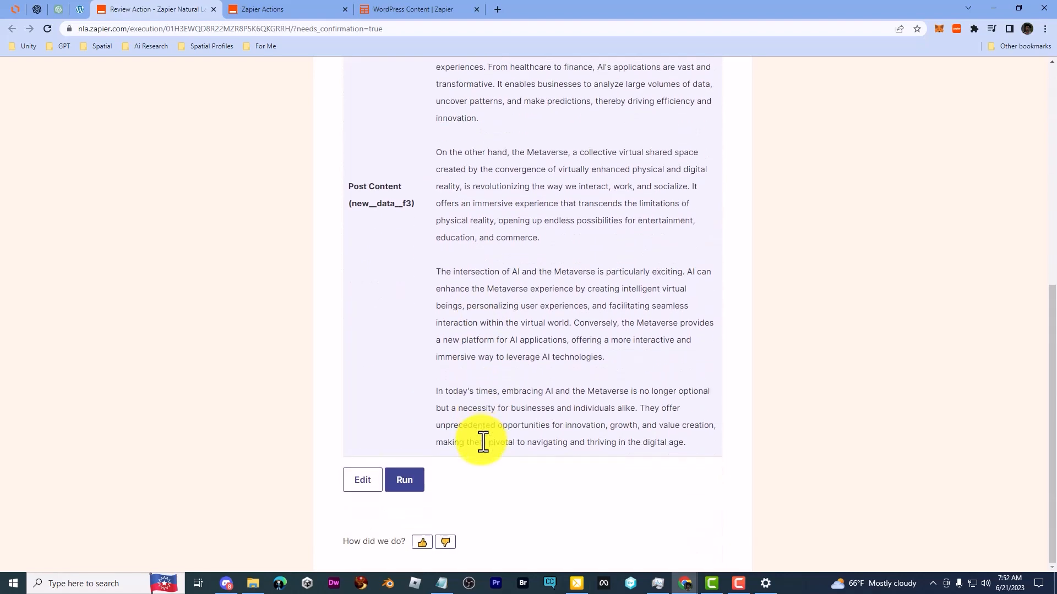
pyautogui.click(411, 487)
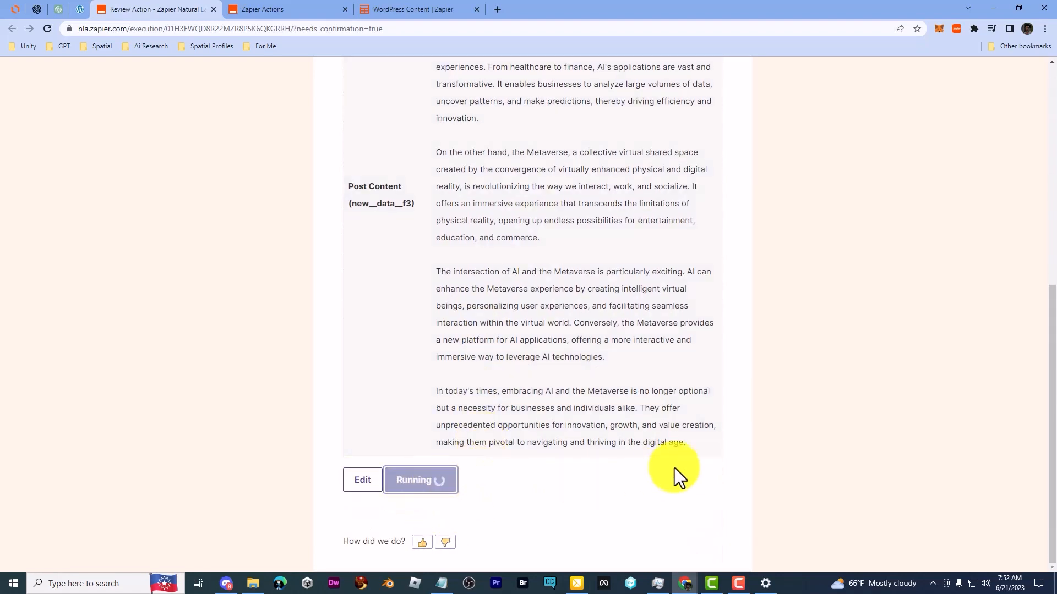
# Step: Check the WordPress Content table for the new record, compare it with the action's preview and close the review page
pyautogui.click(362, 9)
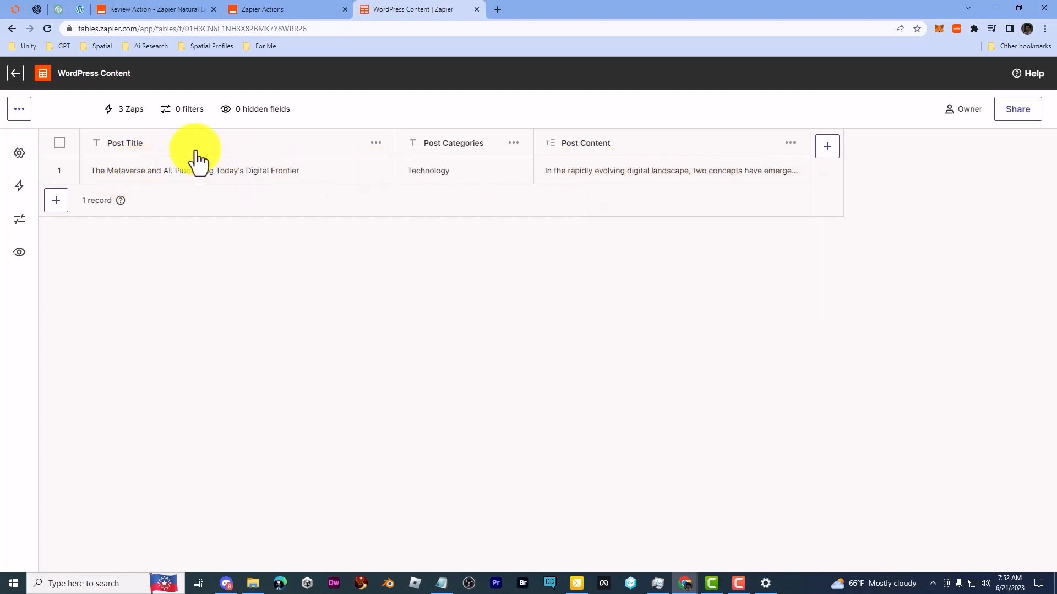
pyautogui.click(290, 6)
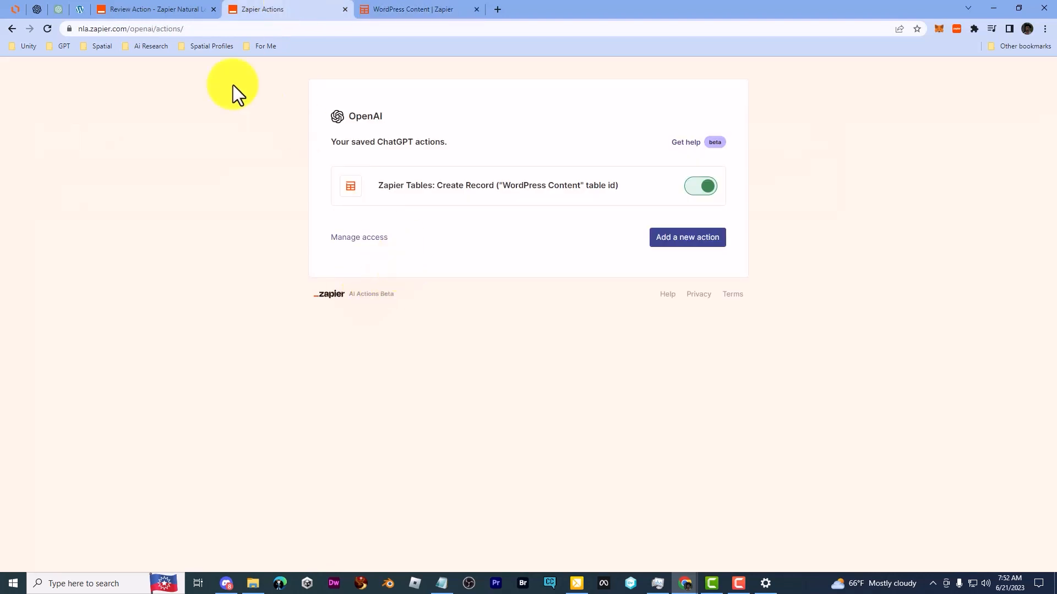
pyautogui.click(156, 7)
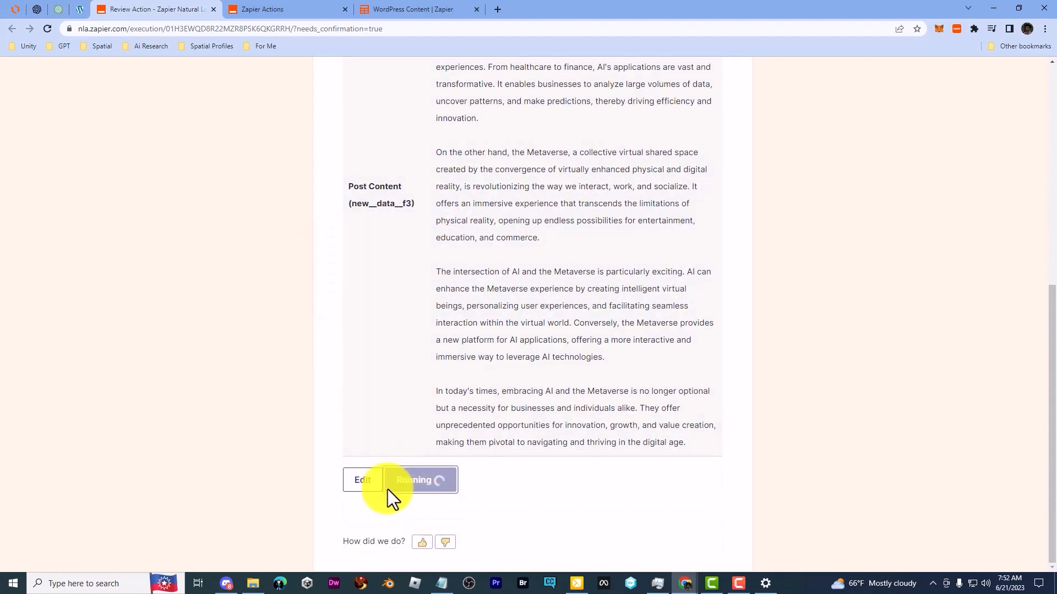
pyautogui.click(403, 6)
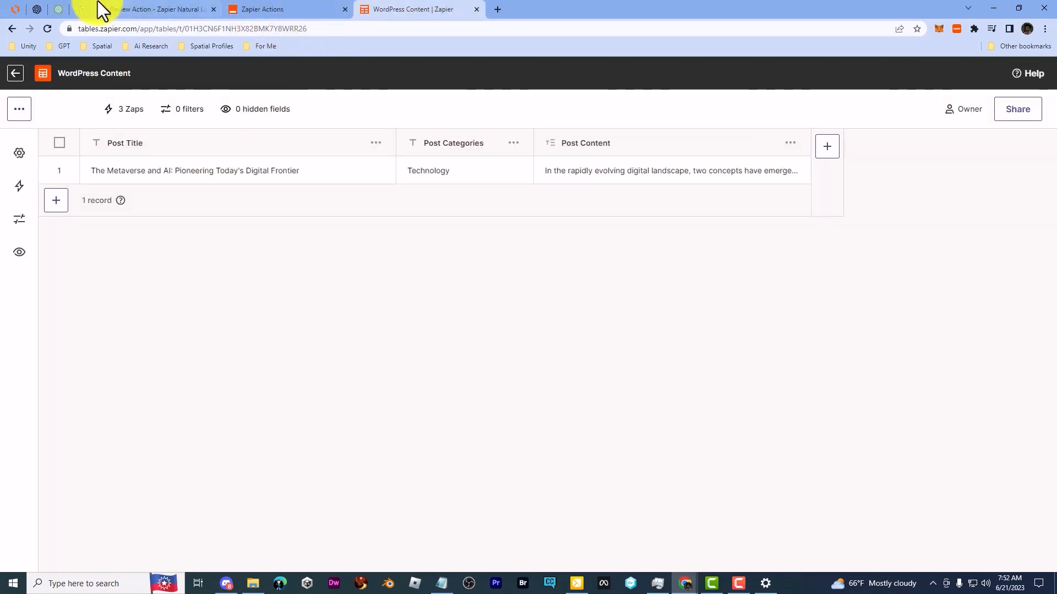
pyautogui.click(168, 5)
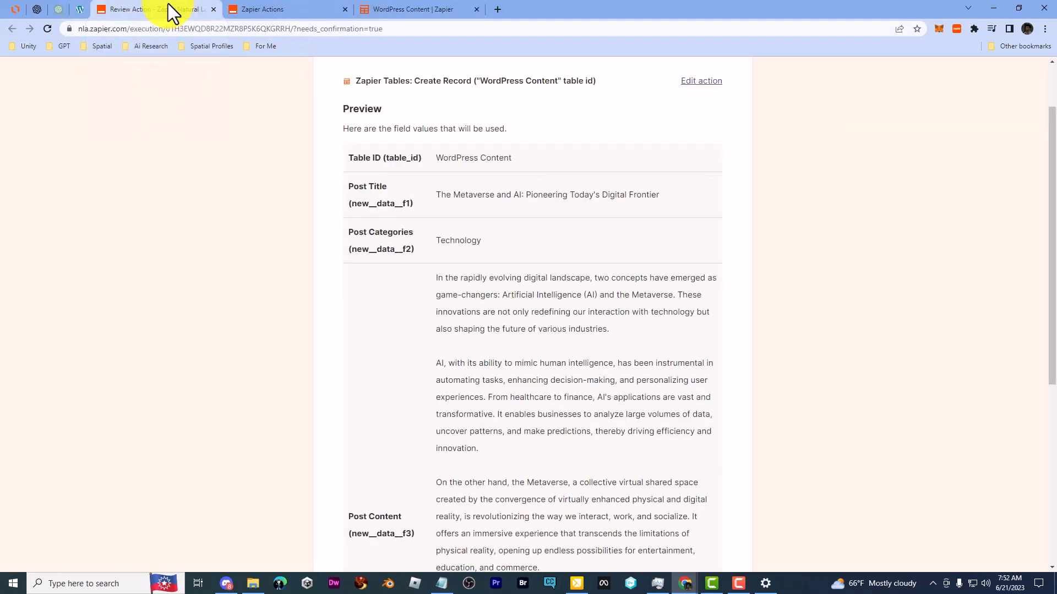
pyautogui.scroll(2, 291, 190)
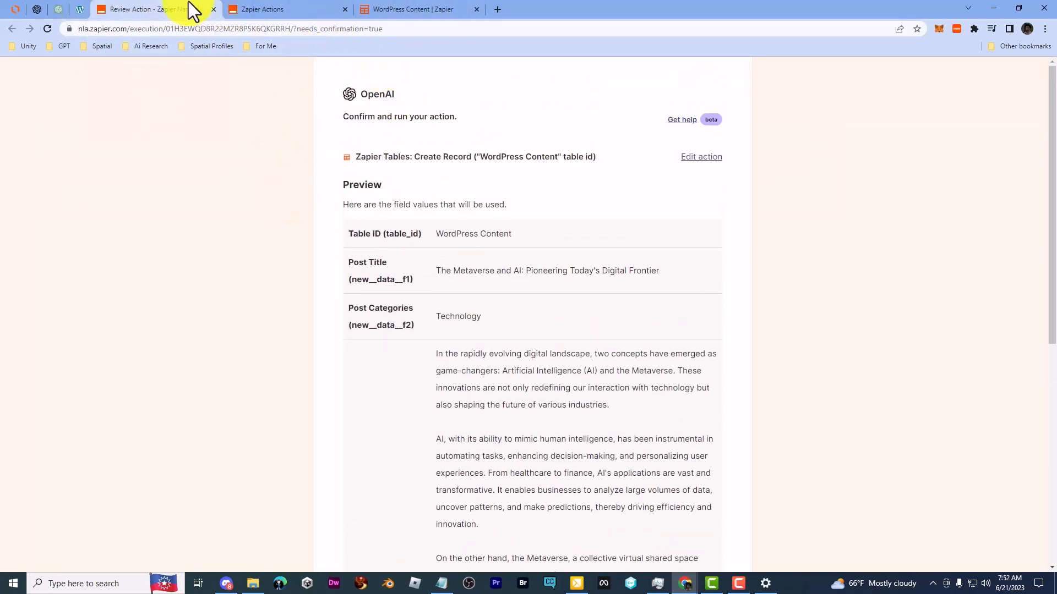
pyautogui.click(212, 9)
# Step: Check the WordPress posts list and send ChatGPT the message "Thank you, that was great"
pyautogui.click(82, 10)
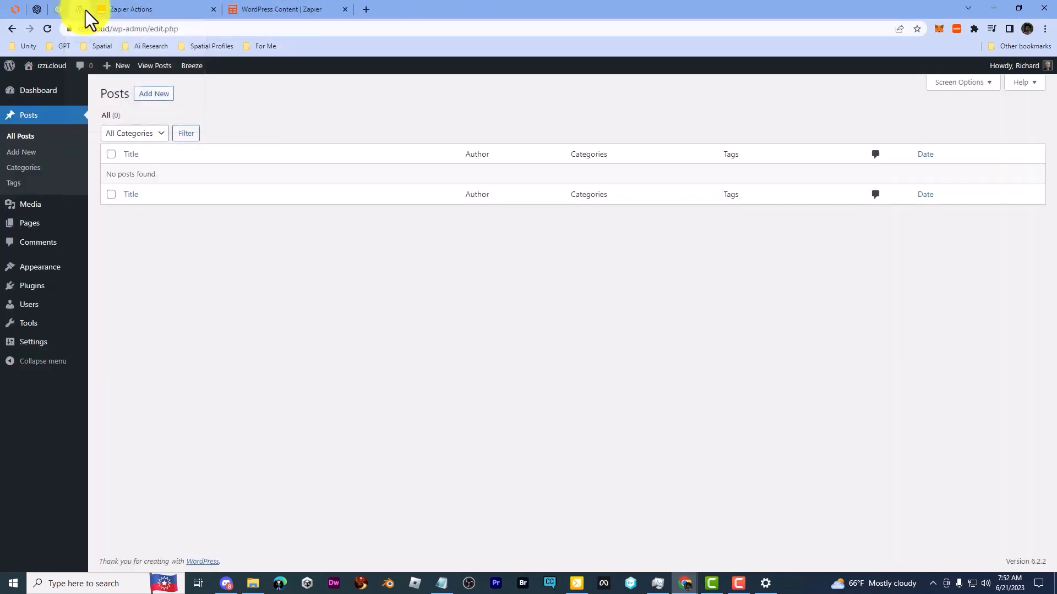
pyautogui.click(64, 10)
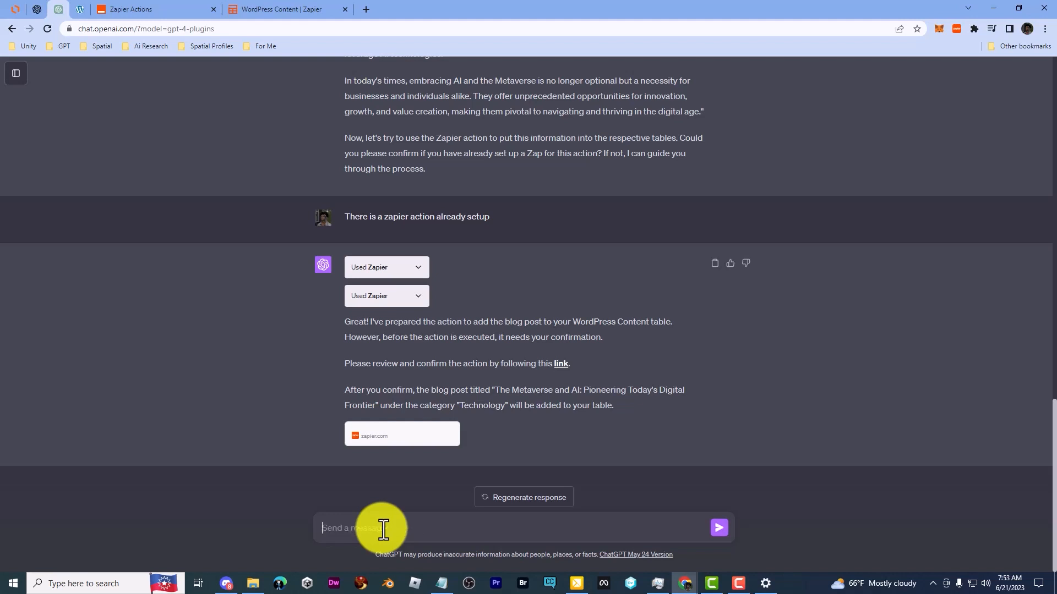
pyautogui.write('Thank you, that was great')
pyautogui.press('Return')
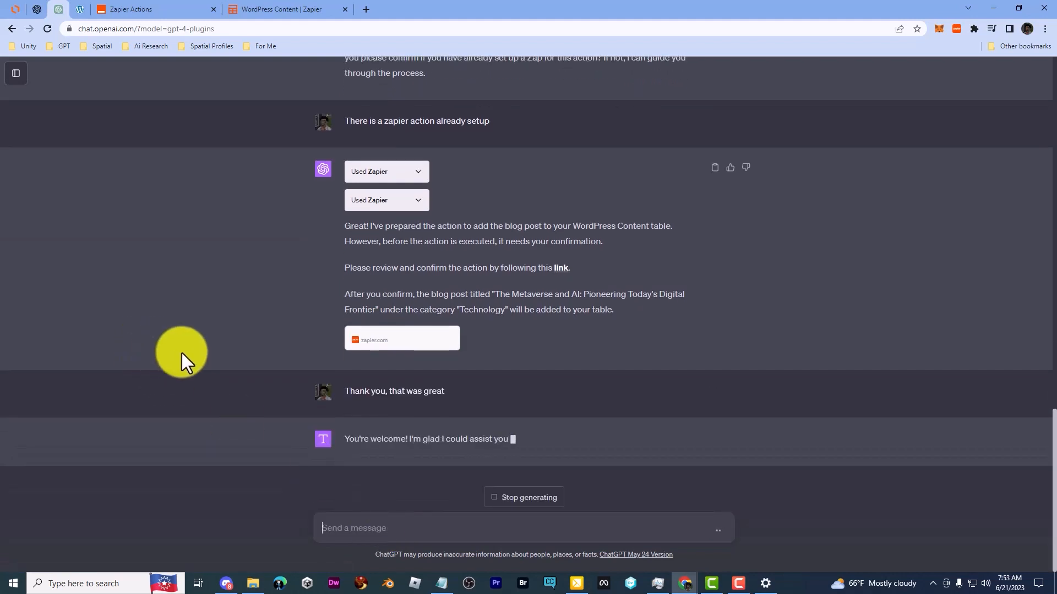
# Step: Create a new Zap in the Beyond The Prompt folder with Zapier Tables as its trigger app
pyautogui.click(145, 8)
pyautogui.click(267, 8)
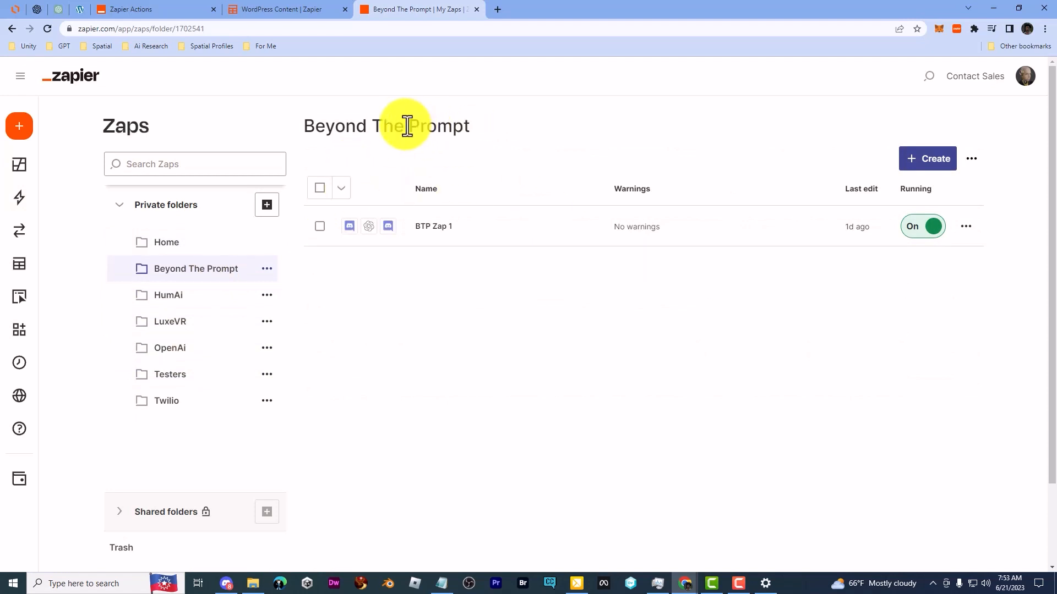
pyautogui.click(936, 159)
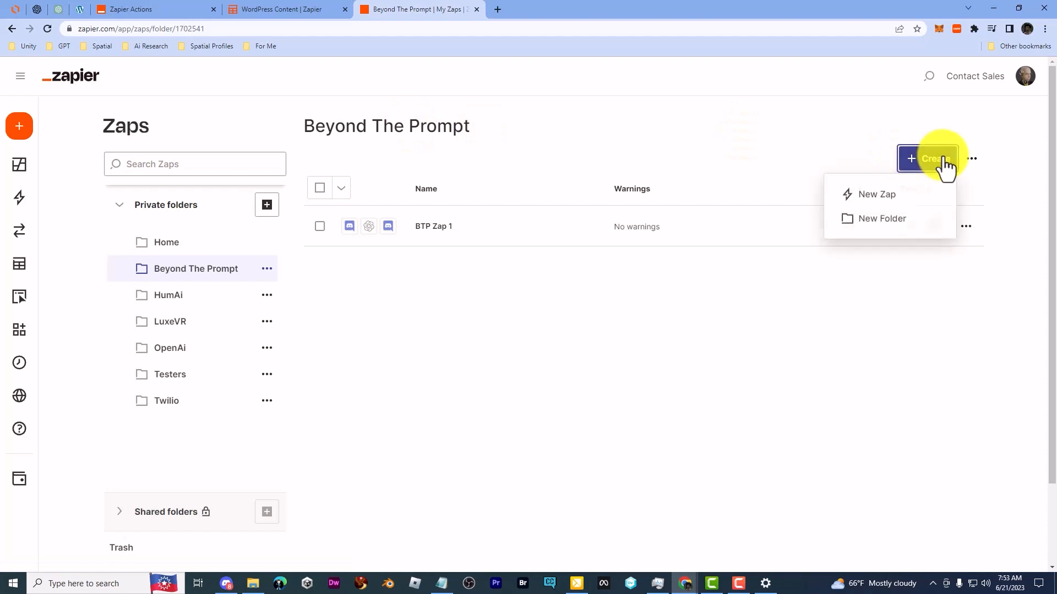
pyautogui.click(912, 198)
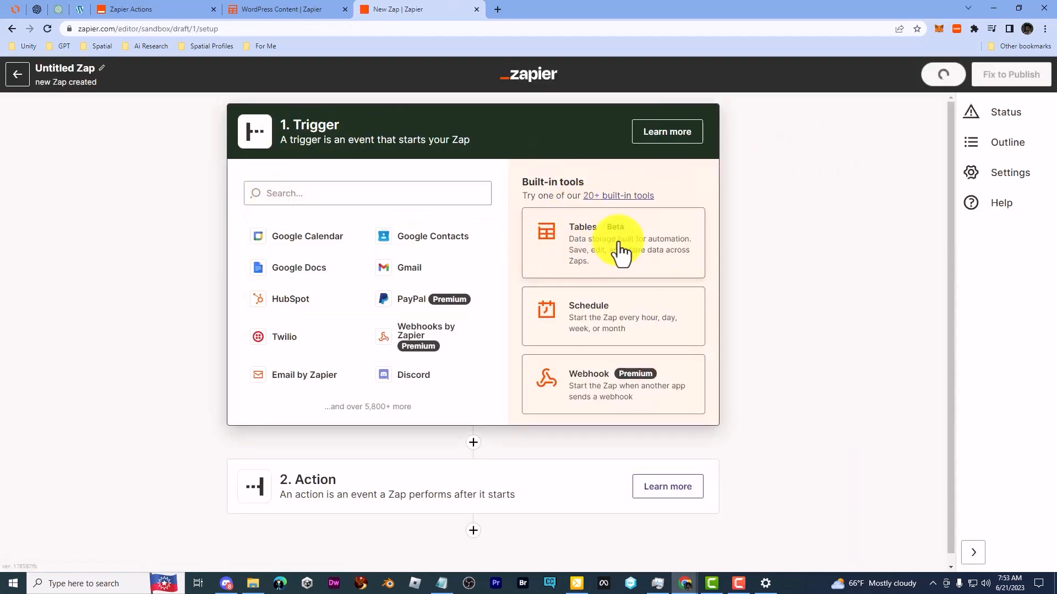
pyautogui.click(639, 249)
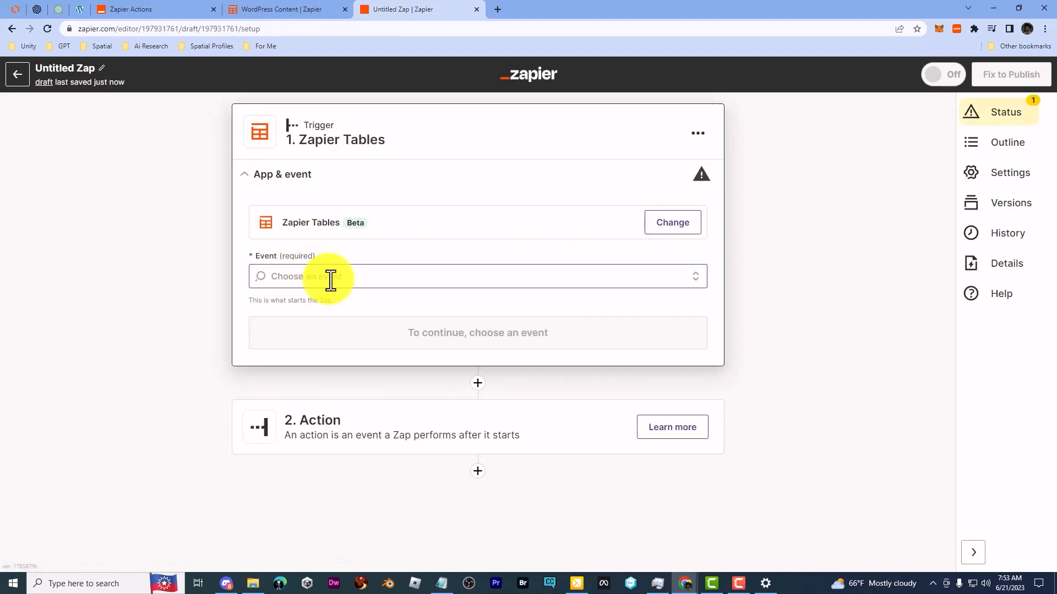
# Step: Set the trigger event to New Record and choose WordPress Content as the table to watch
pyautogui.click(374, 275)
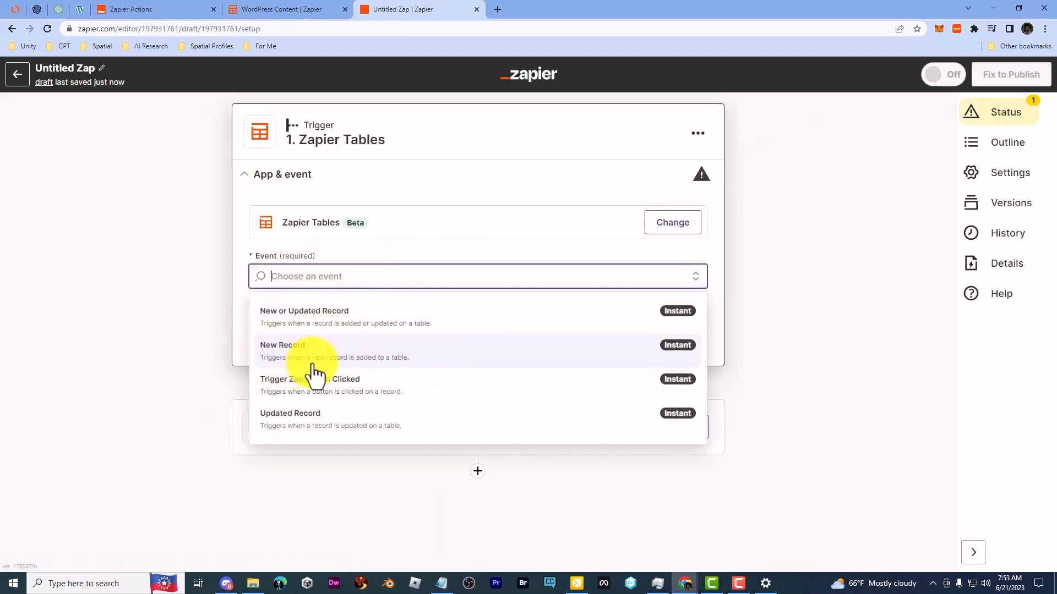
pyautogui.click(435, 360)
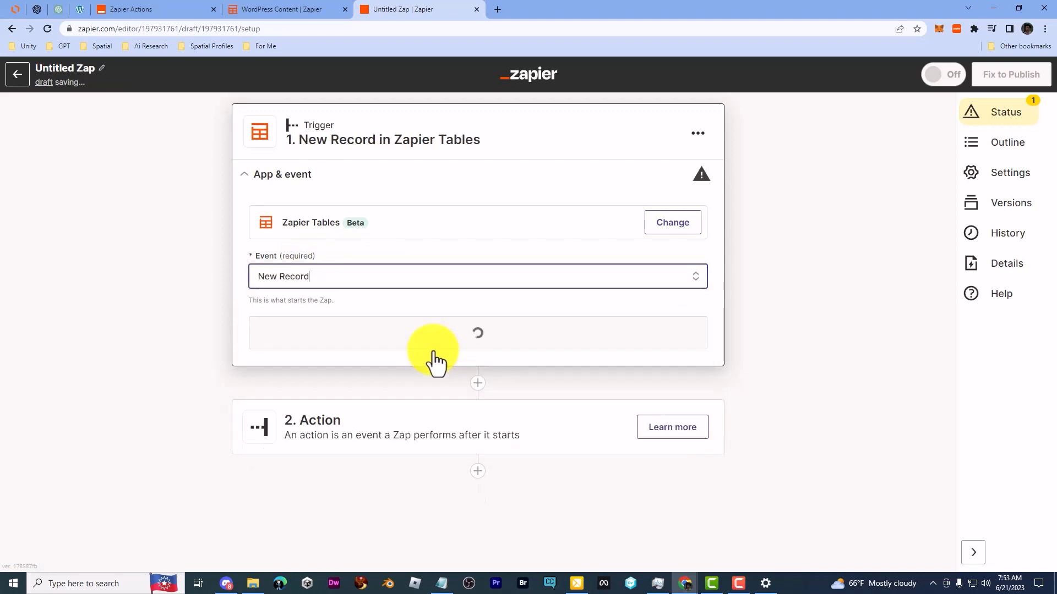
pyautogui.click(421, 335)
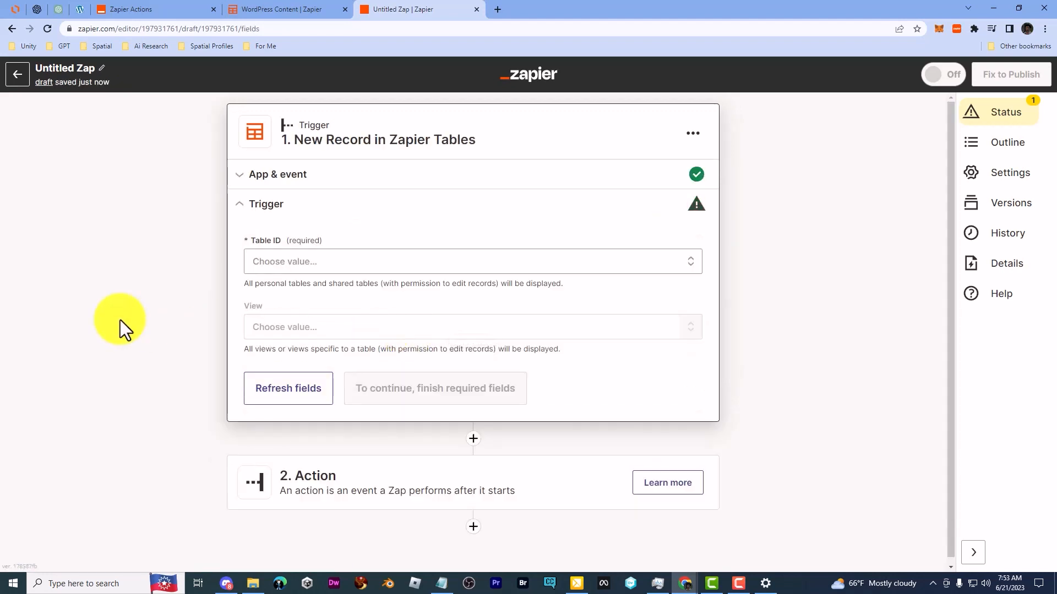
pyautogui.click(429, 264)
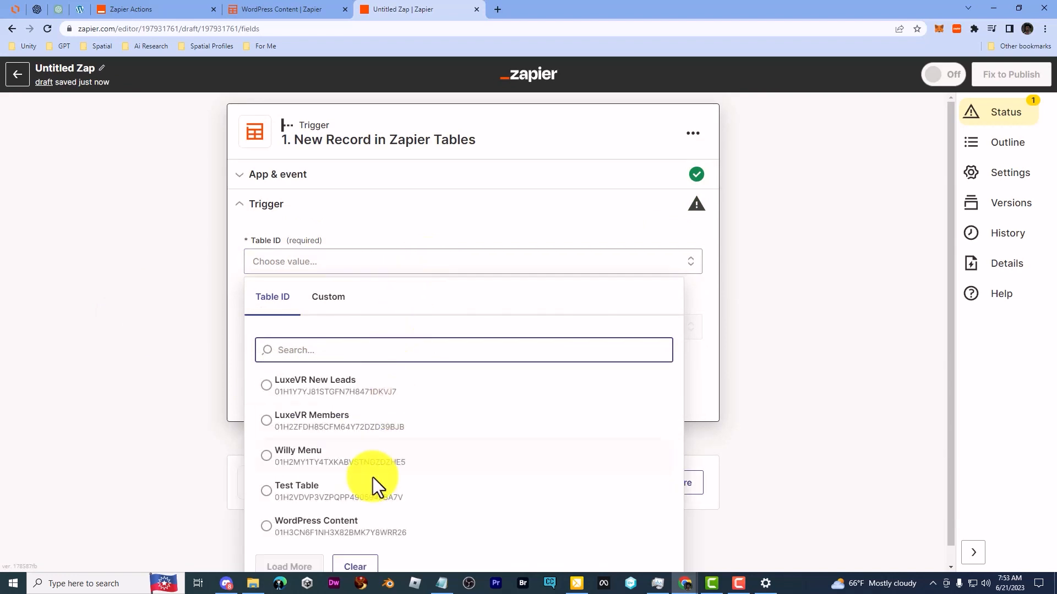
pyautogui.click(331, 533)
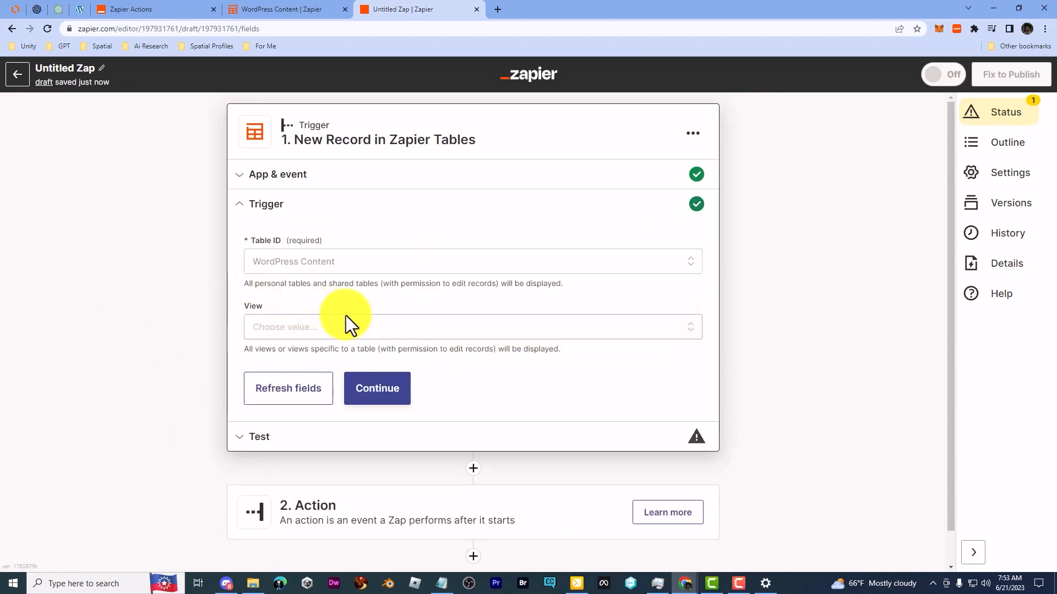
pyautogui.click(374, 390)
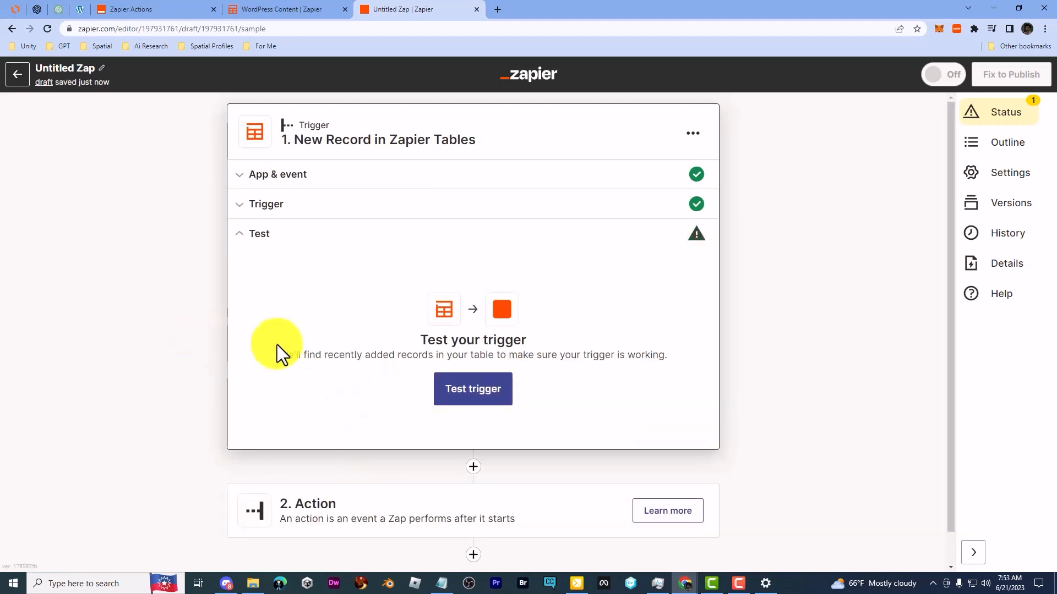
# Step: Test the New Record trigger and review the title, category and content fields of the sample record
pyautogui.click(465, 394)
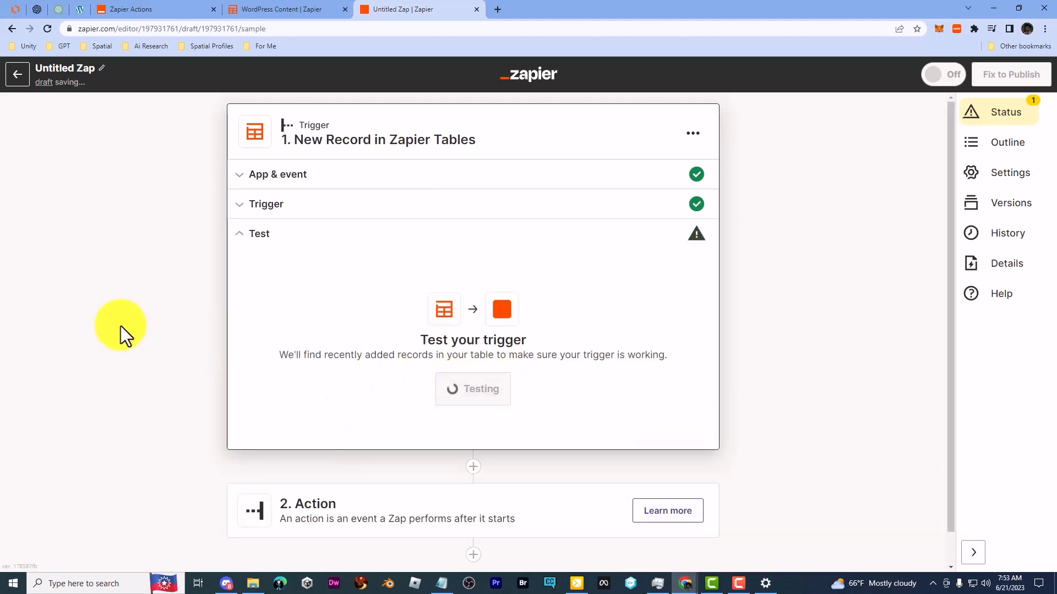
pyautogui.scroll(-2, 121, 325)
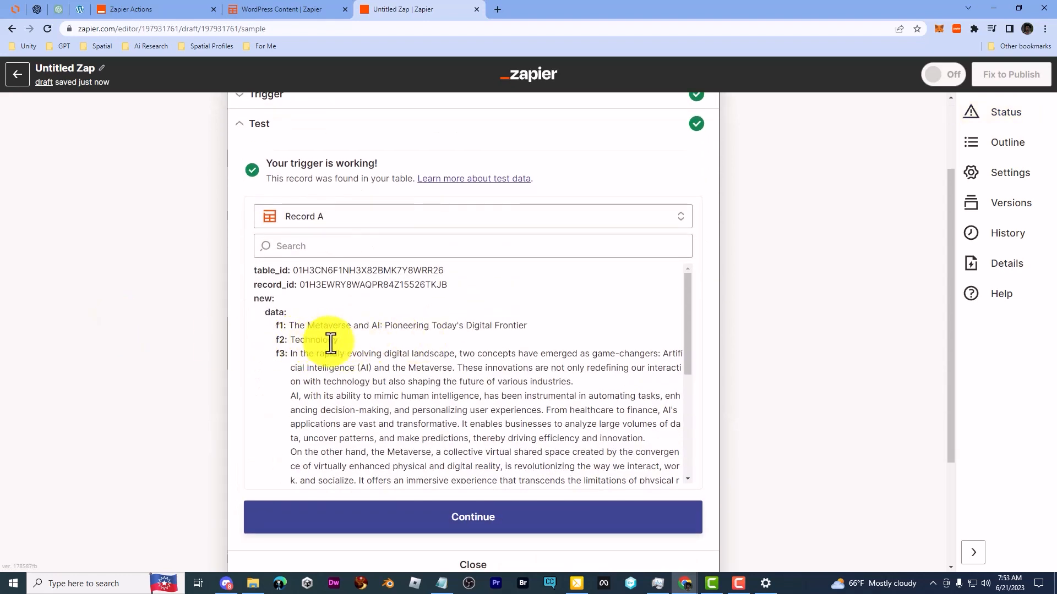
pyautogui.scroll(-1, 349, 378)
pyautogui.scroll(-5, 348, 374)
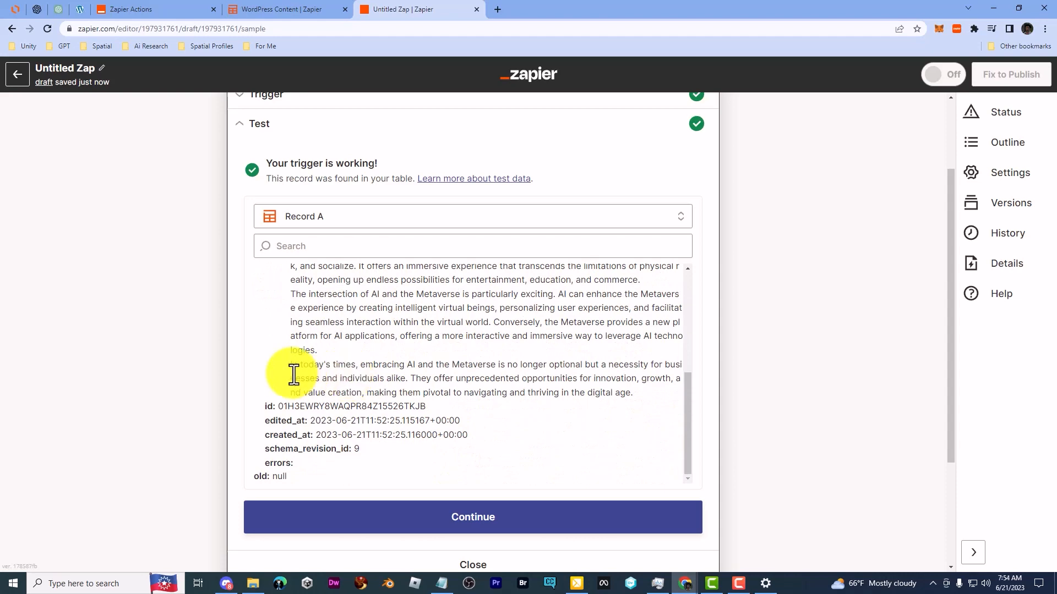
pyautogui.scroll(5, 298, 371)
pyautogui.scroll(-3, 423, 352)
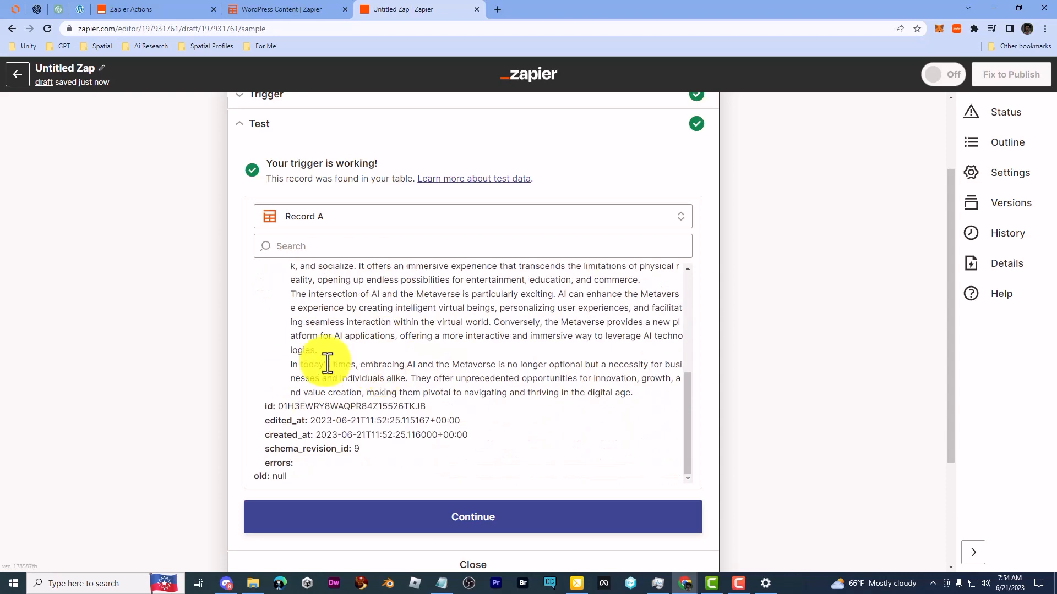
# Step: Check the WordPress posts list for existing posts and return to the Zap draft
pyautogui.click(77, 10)
pyautogui.moveTo(239, 1); pyautogui.dragTo(215, 1)
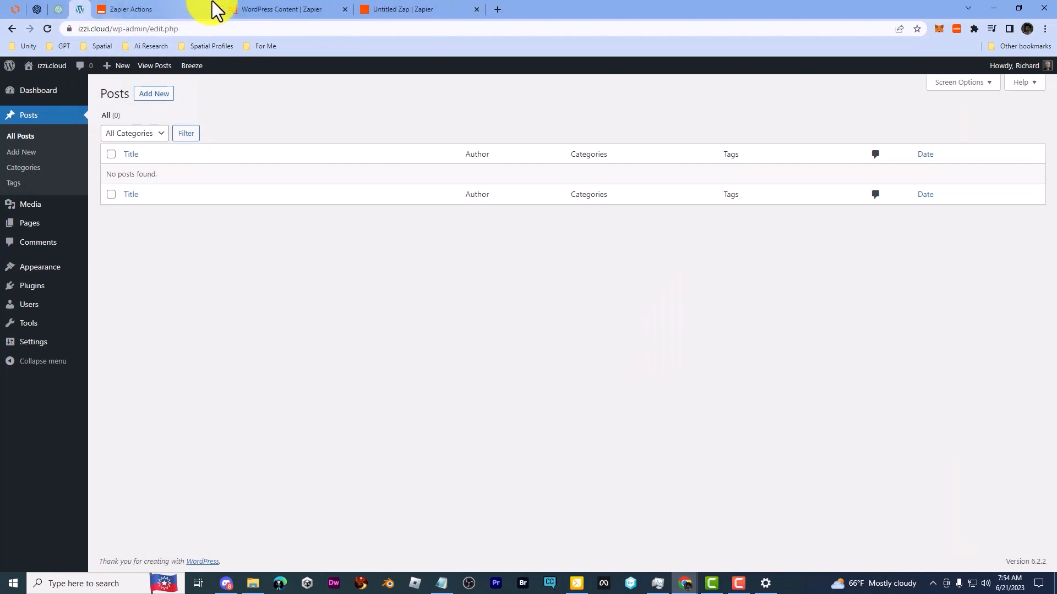
pyautogui.click(24, 137)
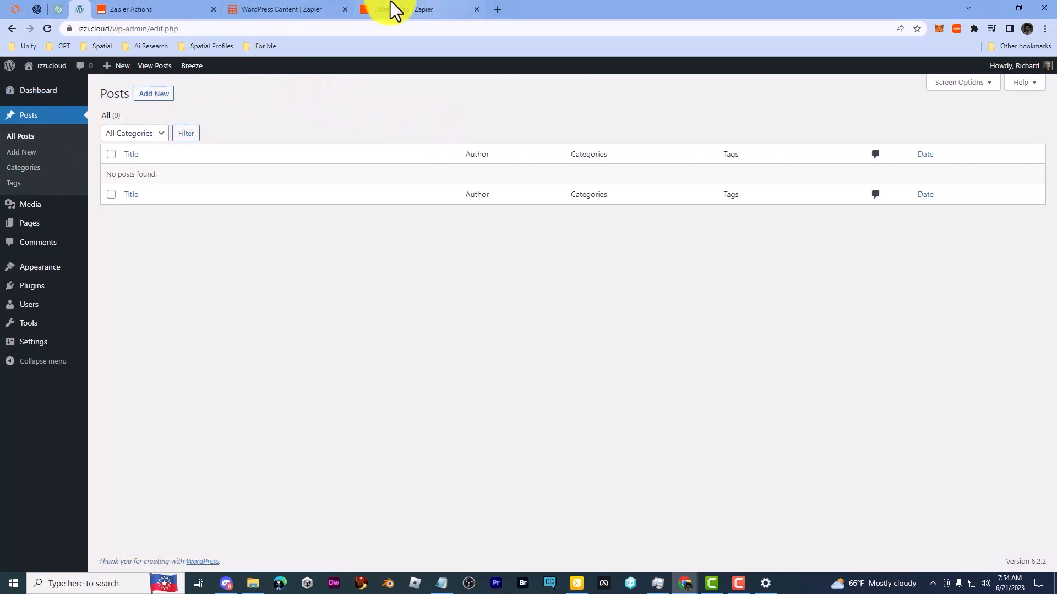
pyautogui.click(290, 3)
pyautogui.click(160, 3)
pyautogui.click(402, 9)
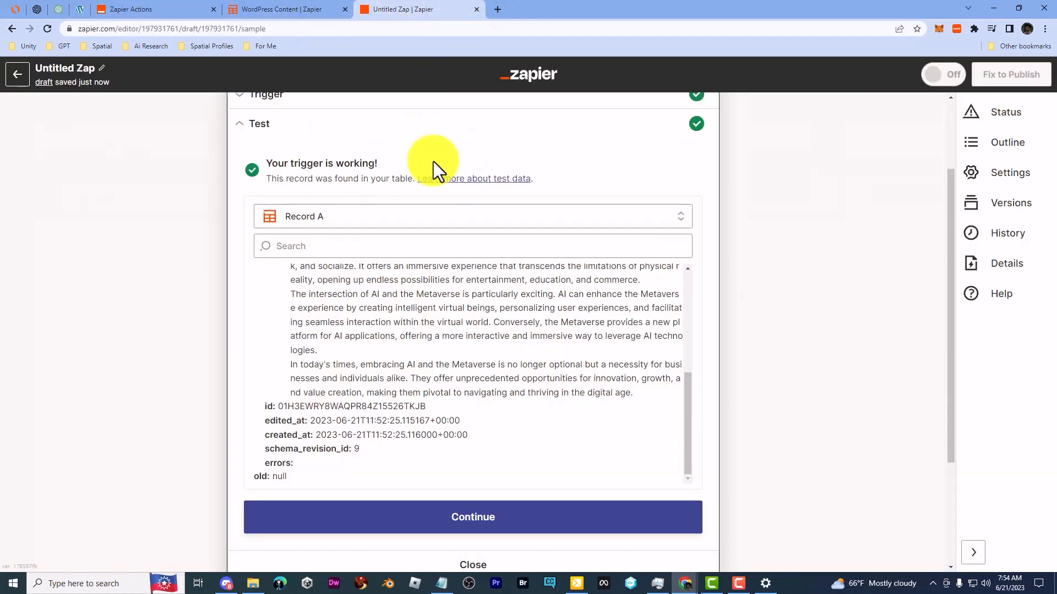
# Step: Add WordPress as the action app with the Create Post event and accept the connected WordPress account
pyautogui.click(443, 523)
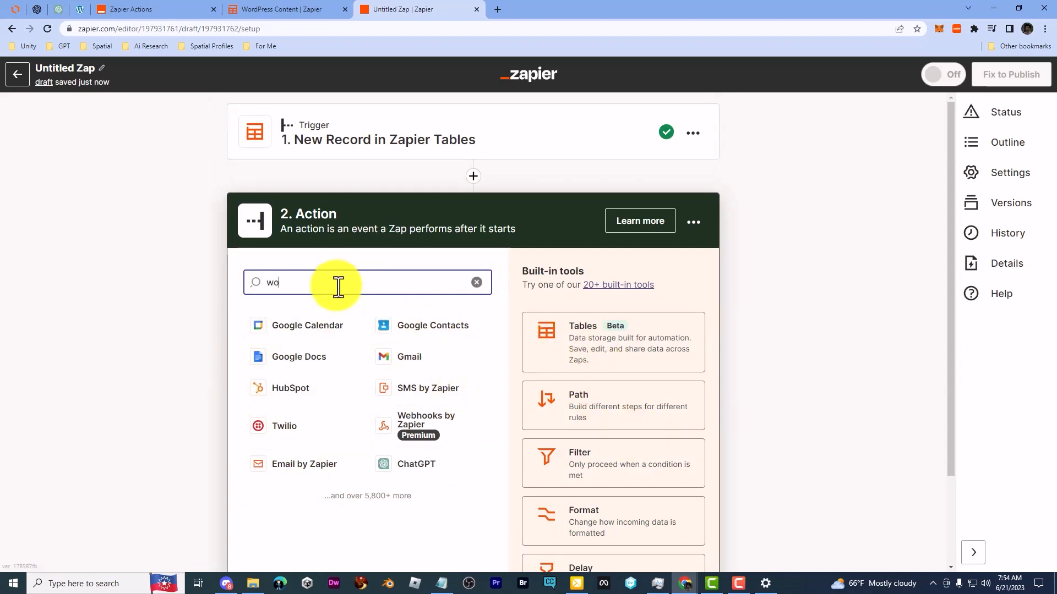
pyautogui.write('wordpress')
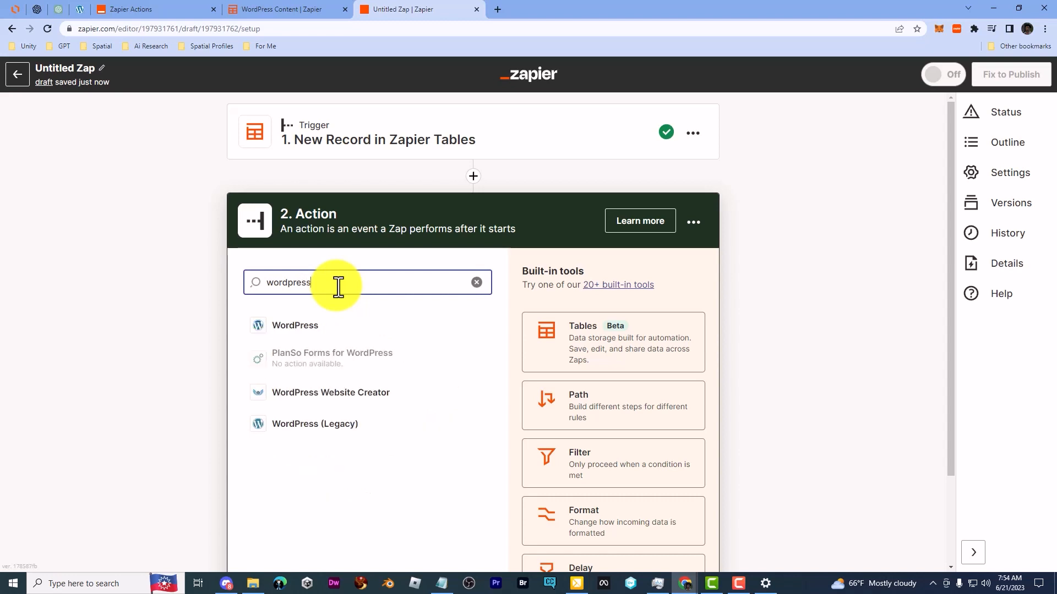
pyautogui.click(324, 329)
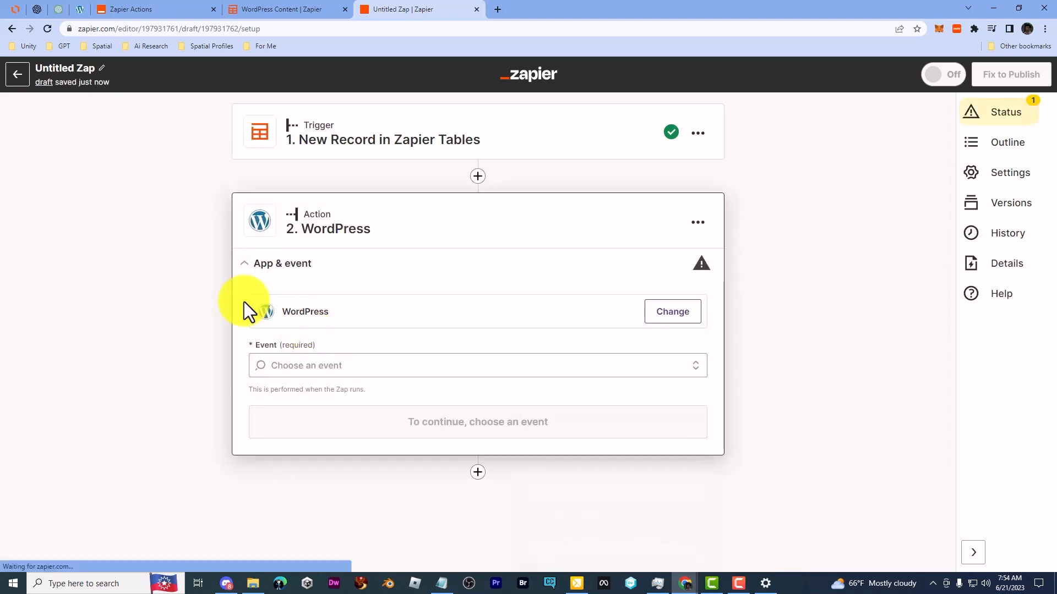
pyautogui.click(315, 368)
pyautogui.click(337, 443)
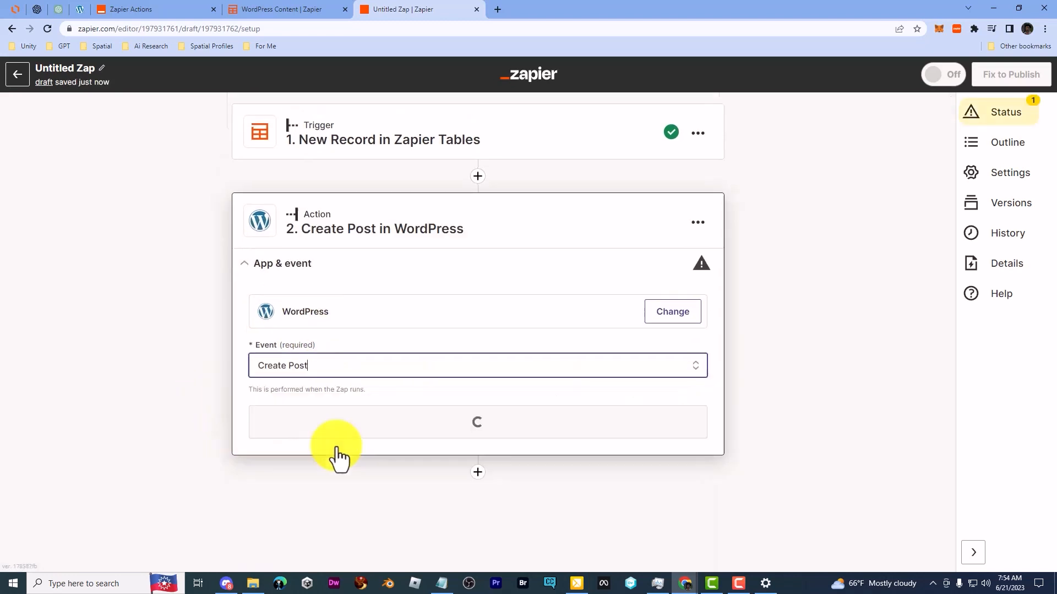
pyautogui.click(324, 423)
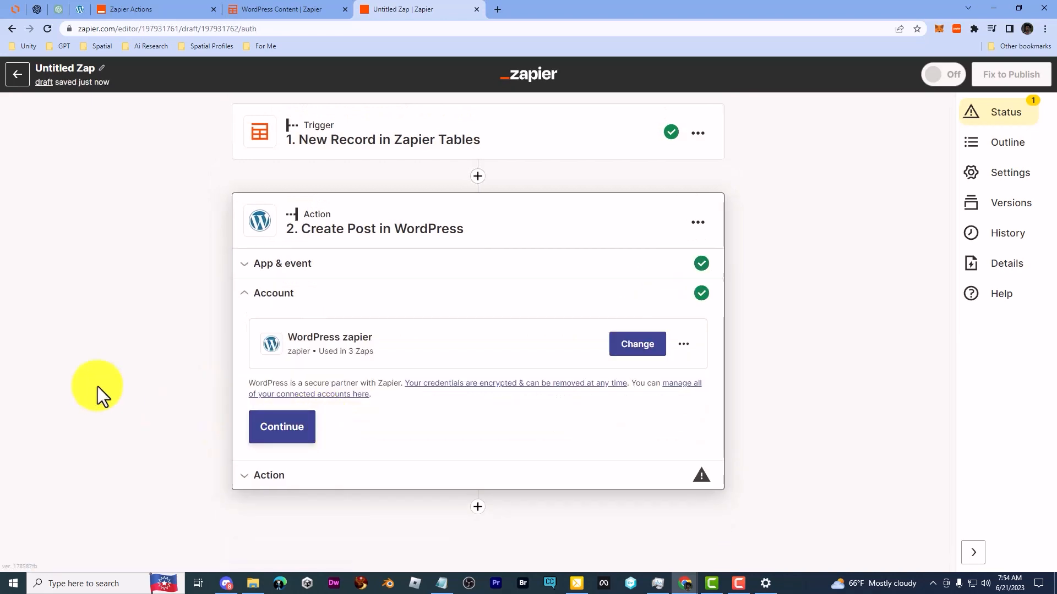
pyautogui.click(280, 433)
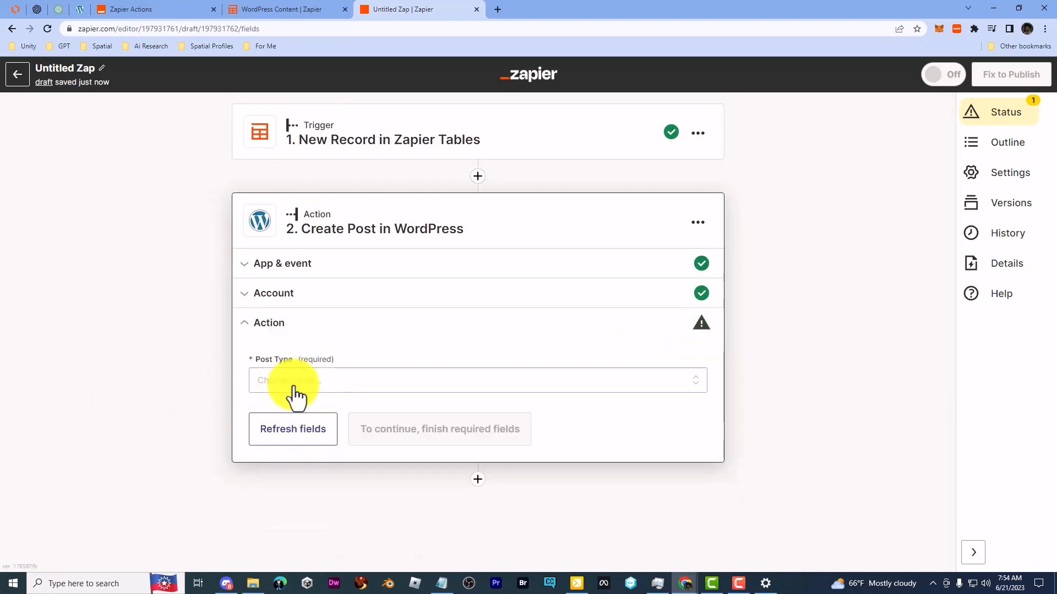
# Step: Set the Create Post action's post type to Posts and look over its available fields
pyautogui.click(289, 381)
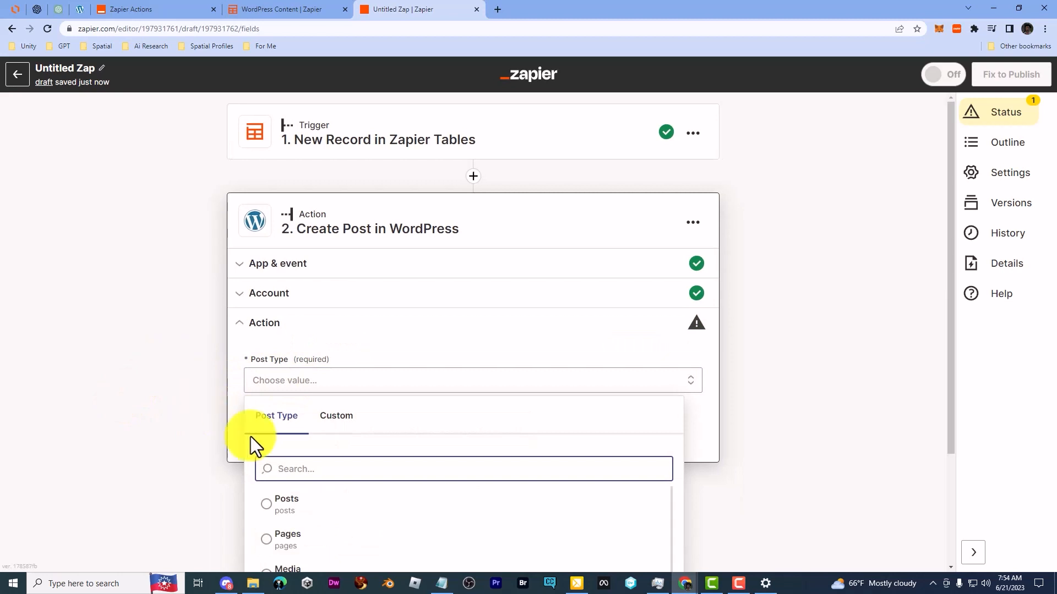
pyautogui.click(285, 502)
pyautogui.scroll(-4, 164, 354)
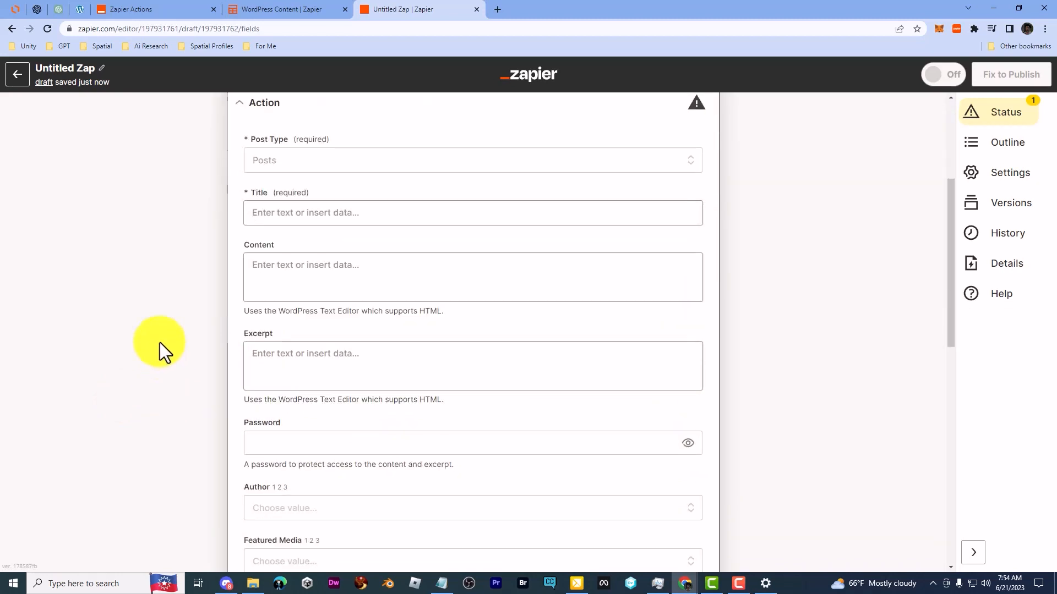
pyautogui.scroll(1, 297, 292)
# Step: Map the post's Title to the table's Post Title and its Content to Post Content
pyautogui.click(310, 267)
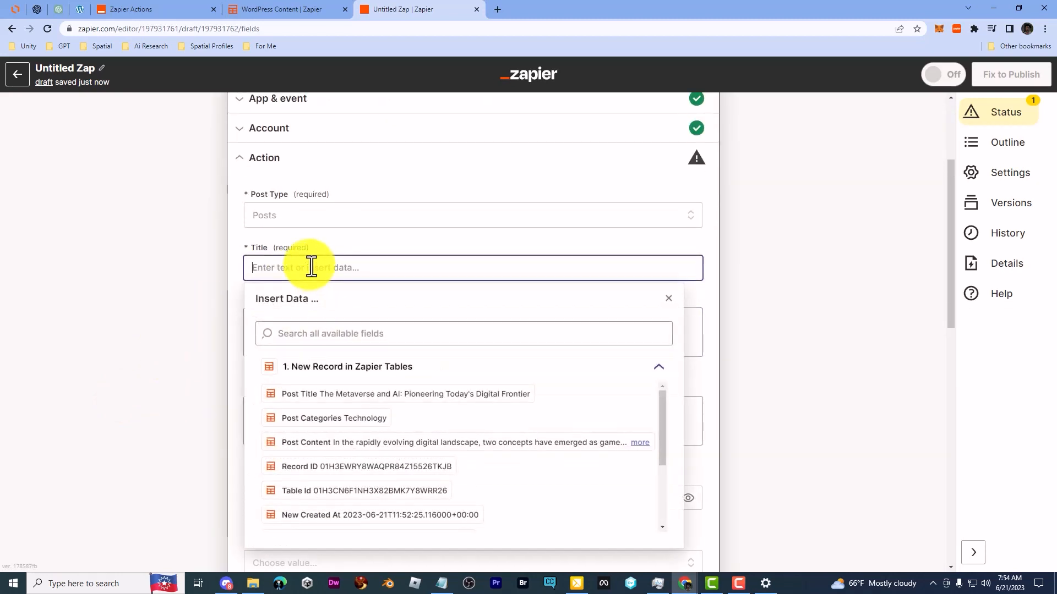
pyautogui.click(343, 394)
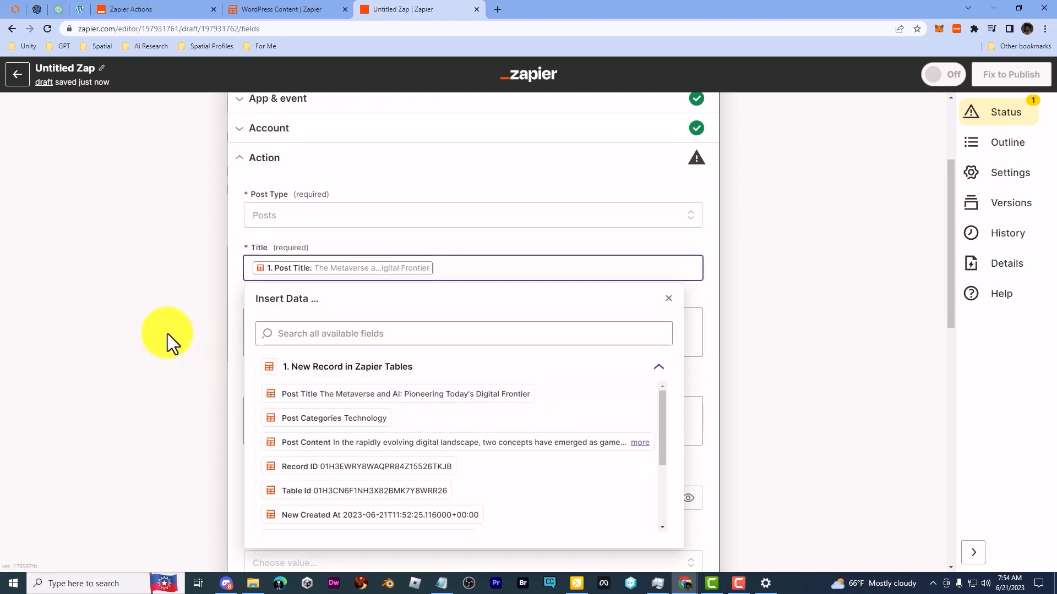
pyautogui.click(167, 332)
pyautogui.click(293, 341)
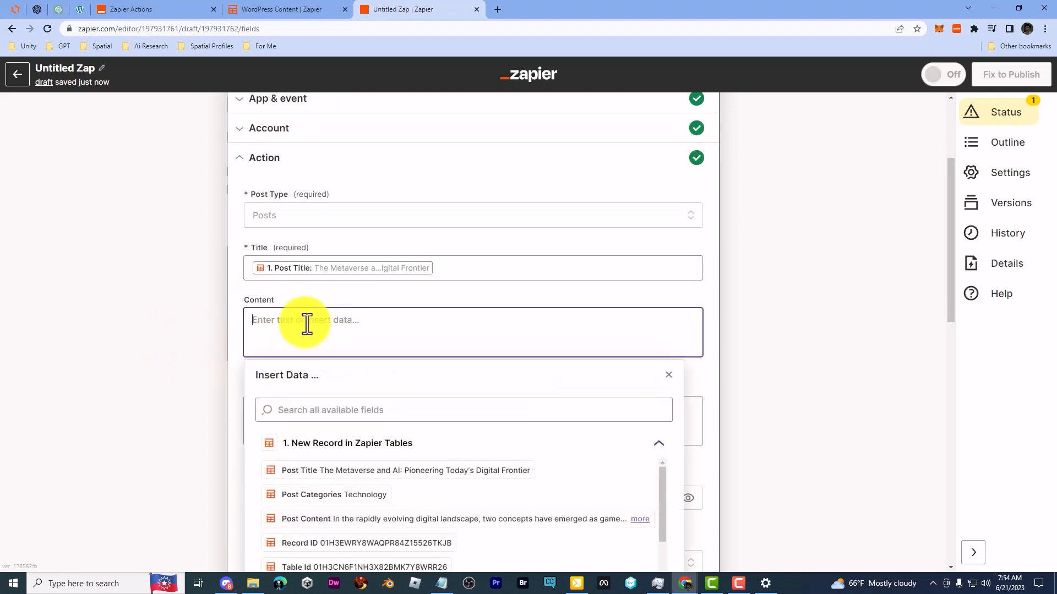
pyautogui.click(330, 520)
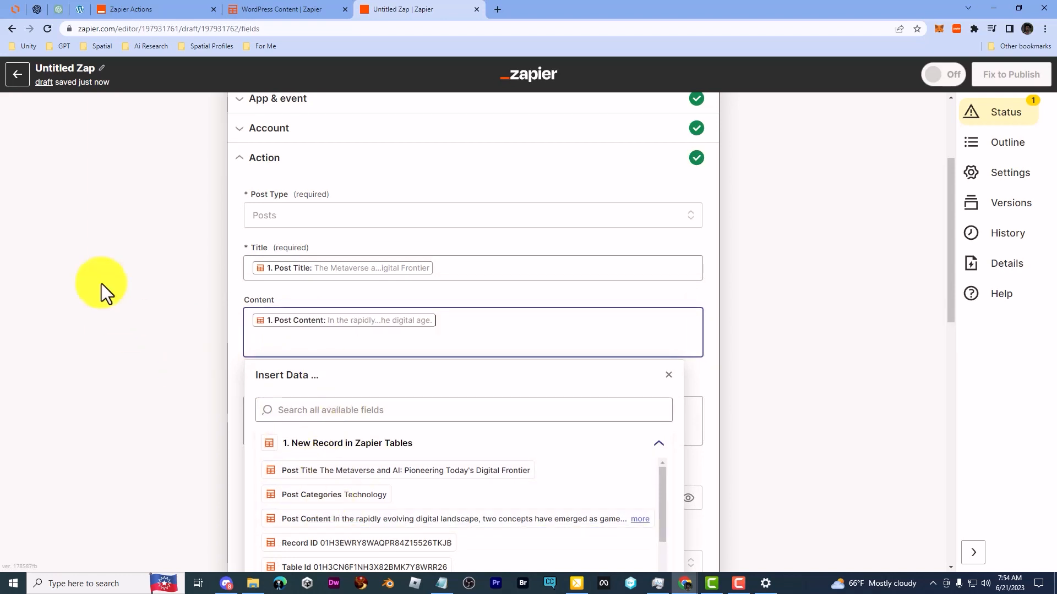
pyautogui.click(105, 276)
# Step: Map the post's Categories to the table's Post Categories as a custom value and accept the action's fields
pyautogui.scroll(-2, 106, 273)
pyautogui.scroll(-3, 106, 273)
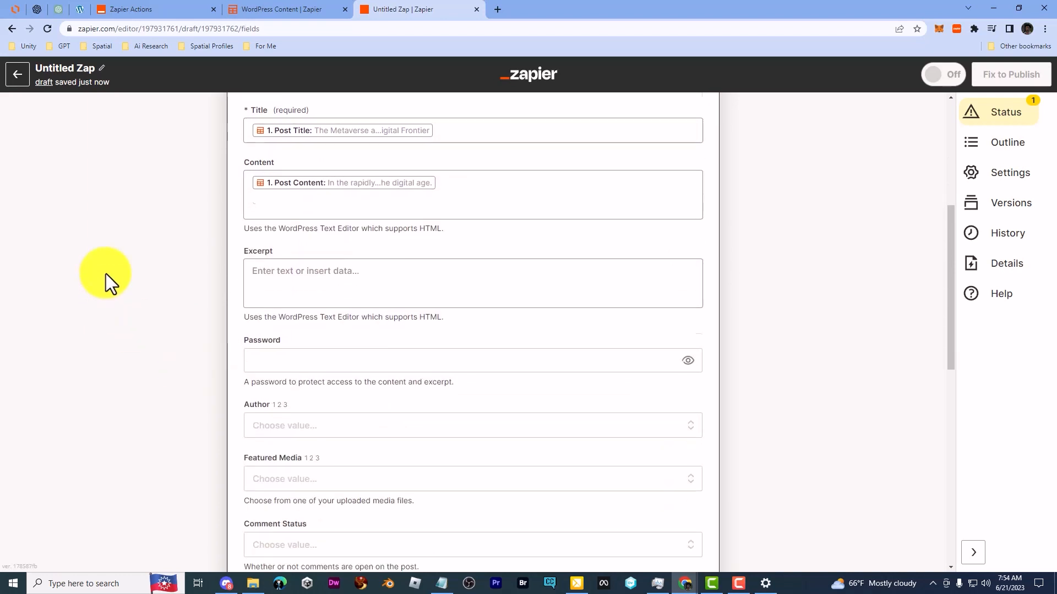
pyautogui.scroll(-3, 105, 273)
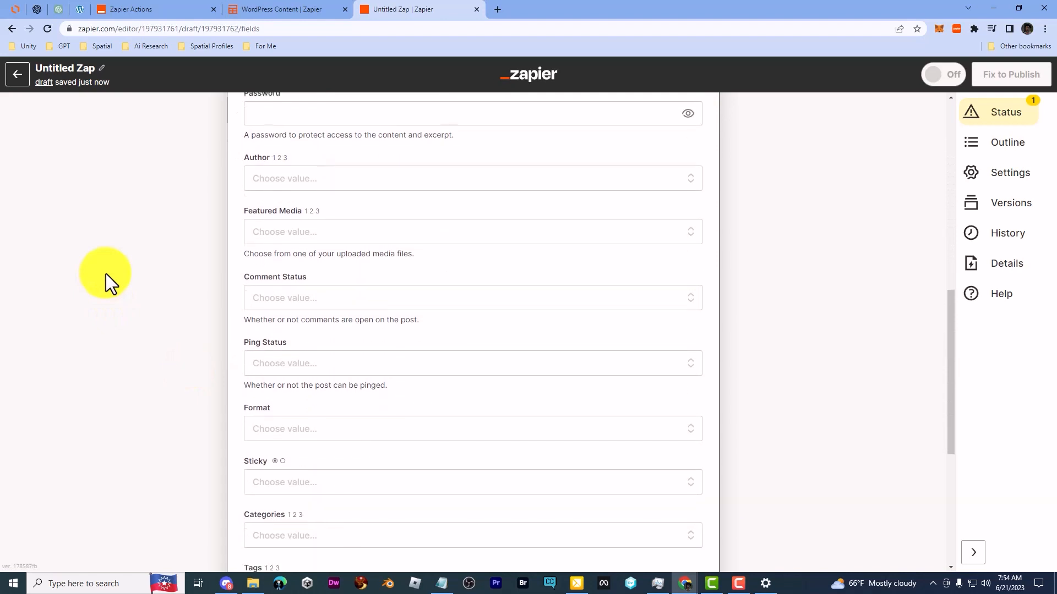
pyautogui.click(270, 480)
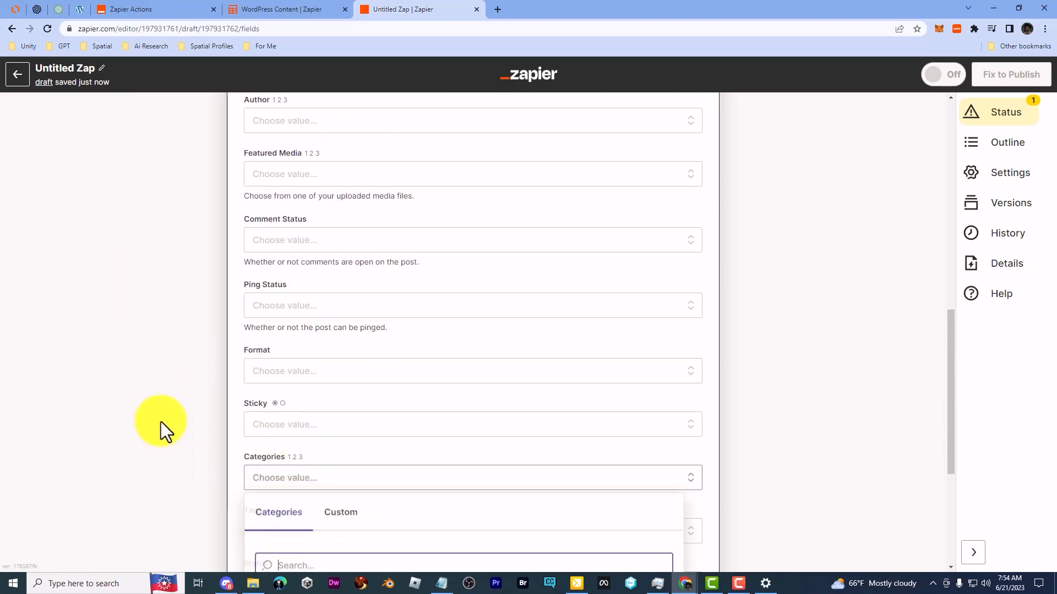
pyautogui.scroll(-3, 215, 387)
pyautogui.click(341, 352)
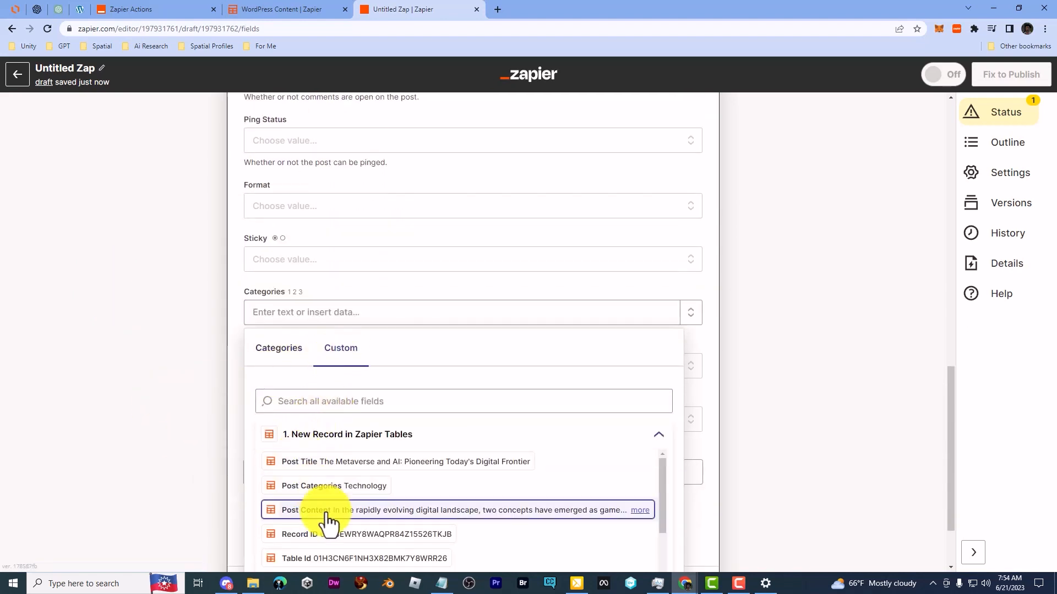
pyautogui.click(348, 489)
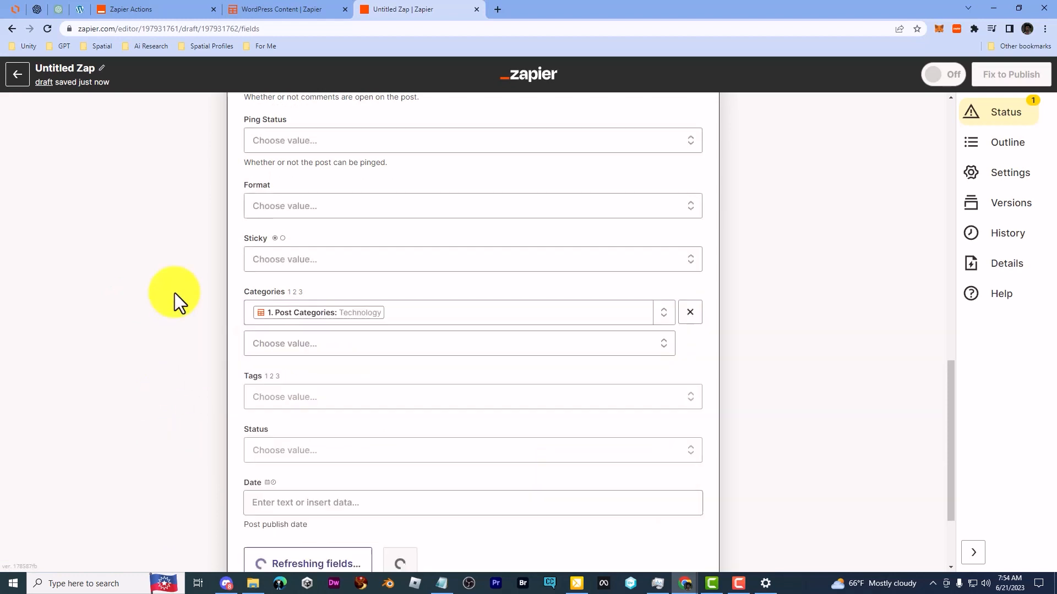
pyautogui.scroll(-1, 114, 310)
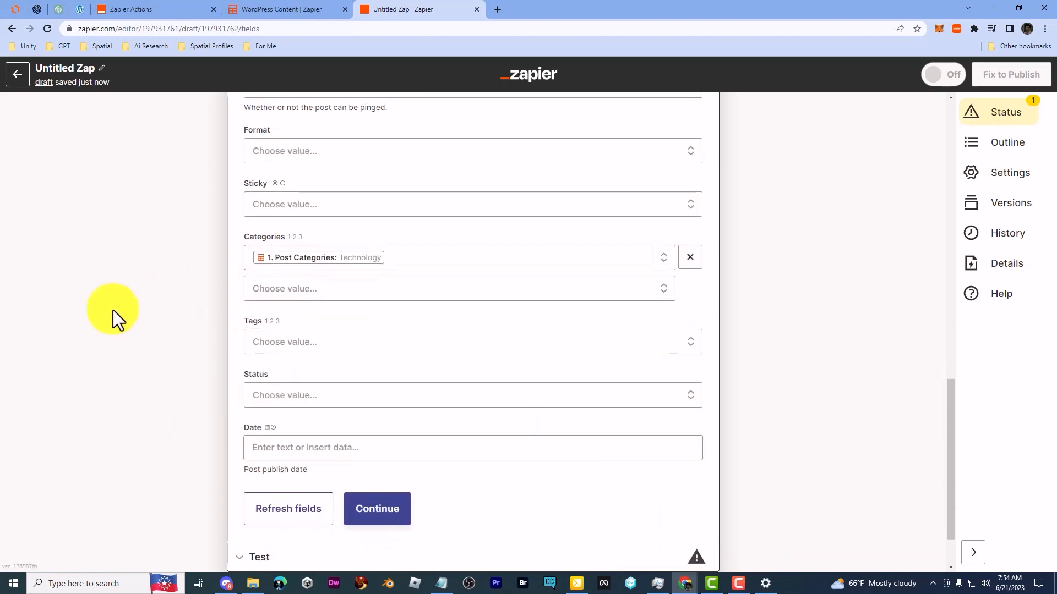
pyautogui.scroll(-2, 114, 309)
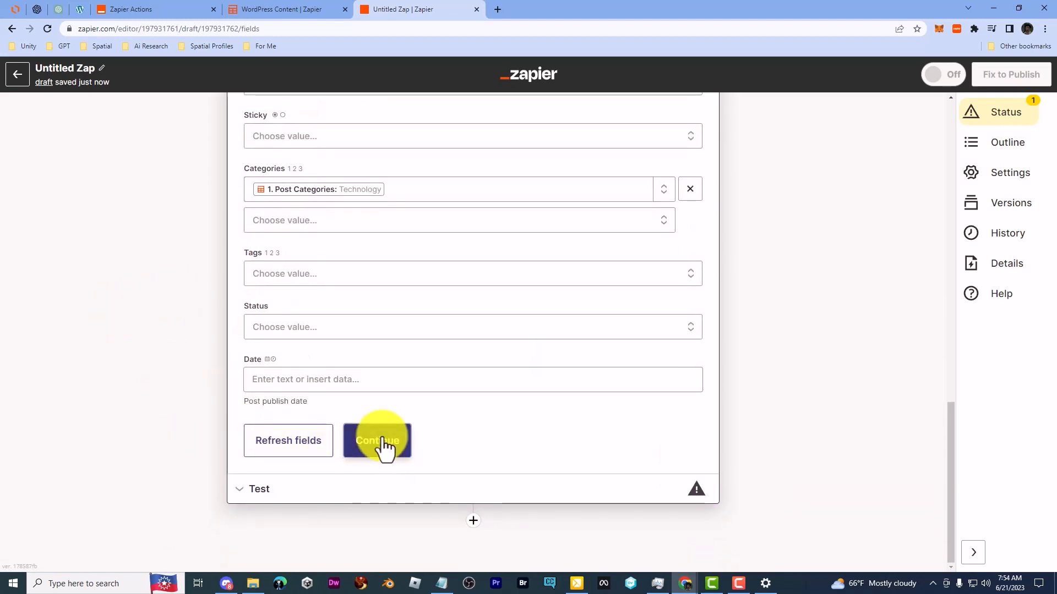
pyautogui.click(382, 448)
# Step: Review the post data prepared for WordPress and test the Create Post action
pyautogui.scroll(-3, 95, 391)
pyautogui.scroll(-2, 299, 345)
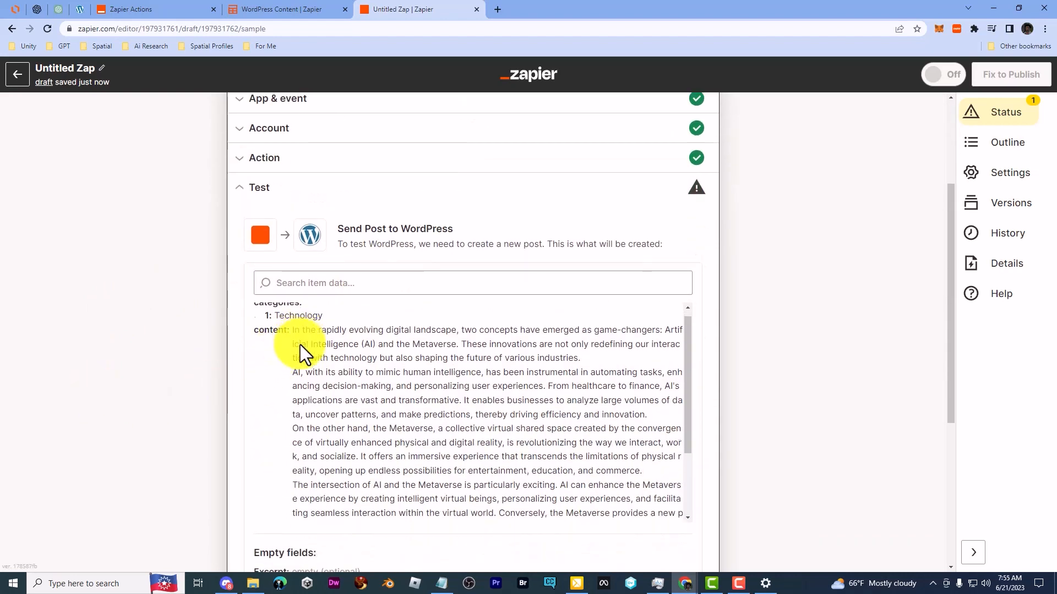
pyautogui.scroll(-5, 242, 425)
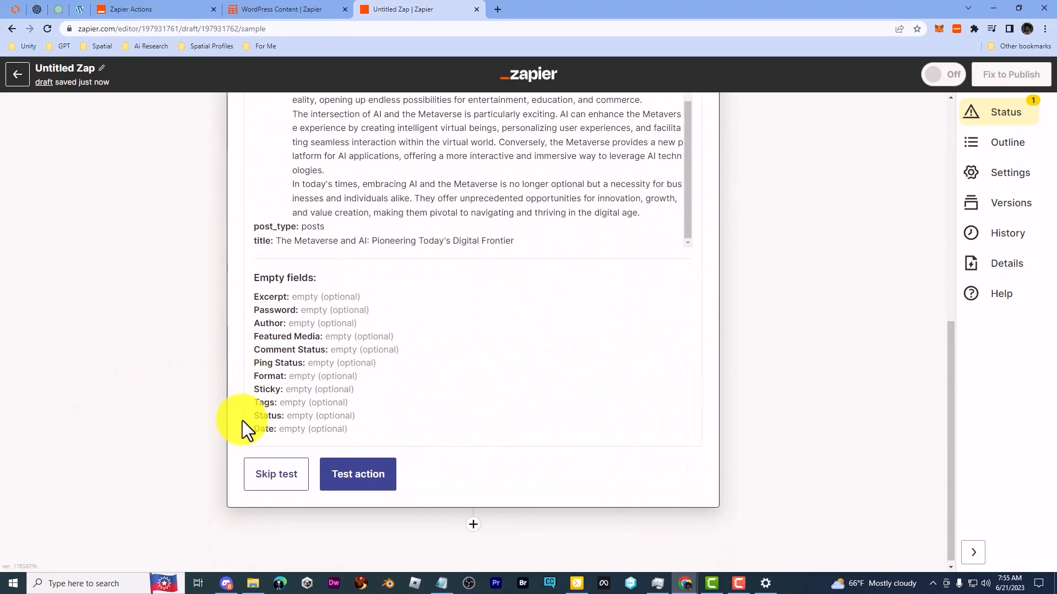
pyautogui.click(372, 480)
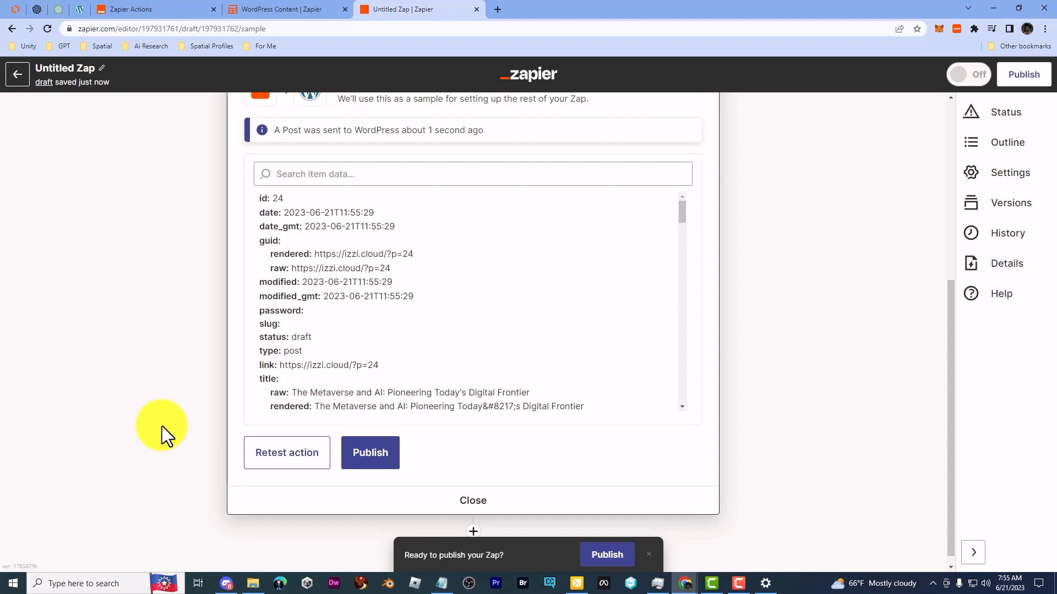
# Step: Switch to WordPress and reload the posts list to check for the test post
pyautogui.scroll(2, 161, 426)
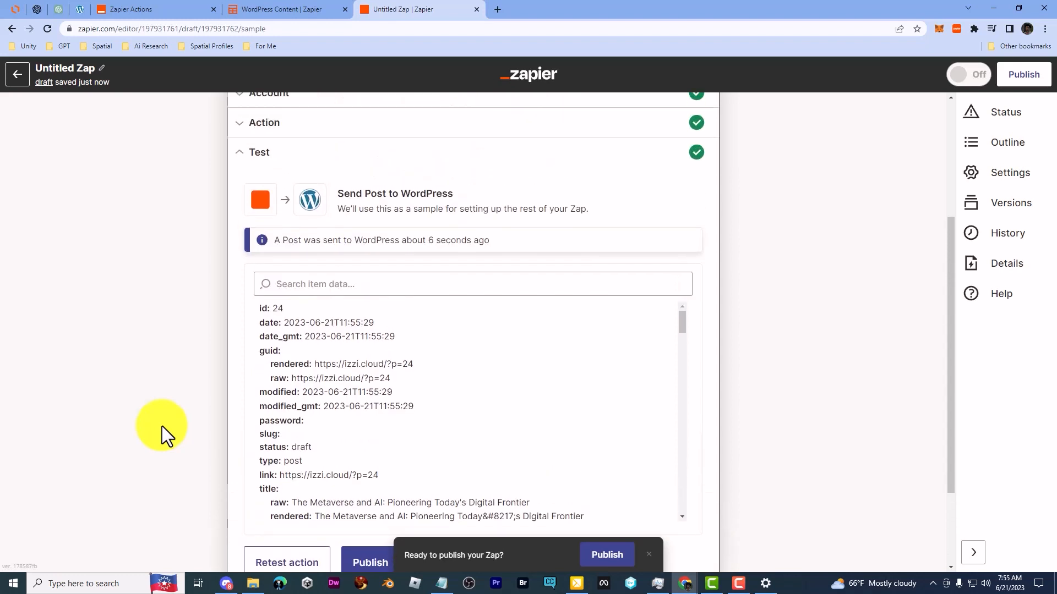
pyautogui.click(77, 9)
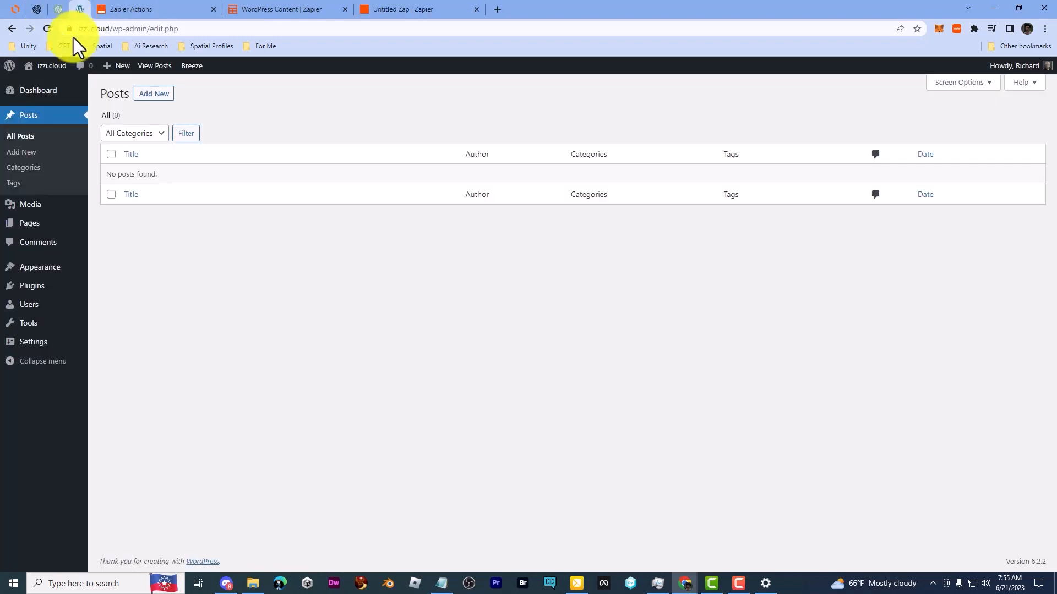
pyautogui.click(44, 27)
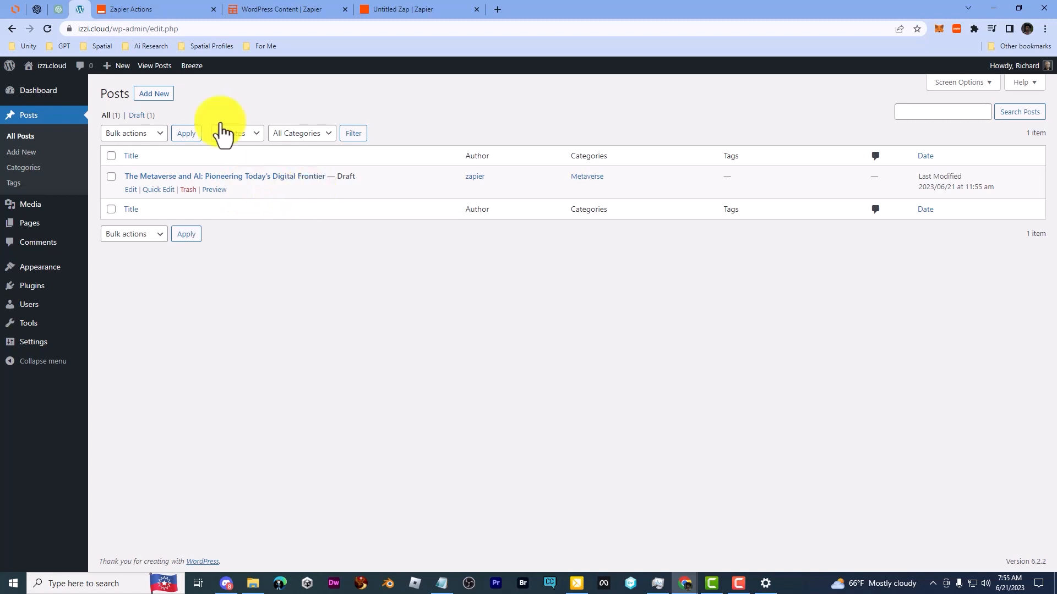
# Step: Back in the Zapier Zap, set the Create Post action's Status to Published and accept the fields
pyautogui.click(157, 10)
pyautogui.click(300, 6)
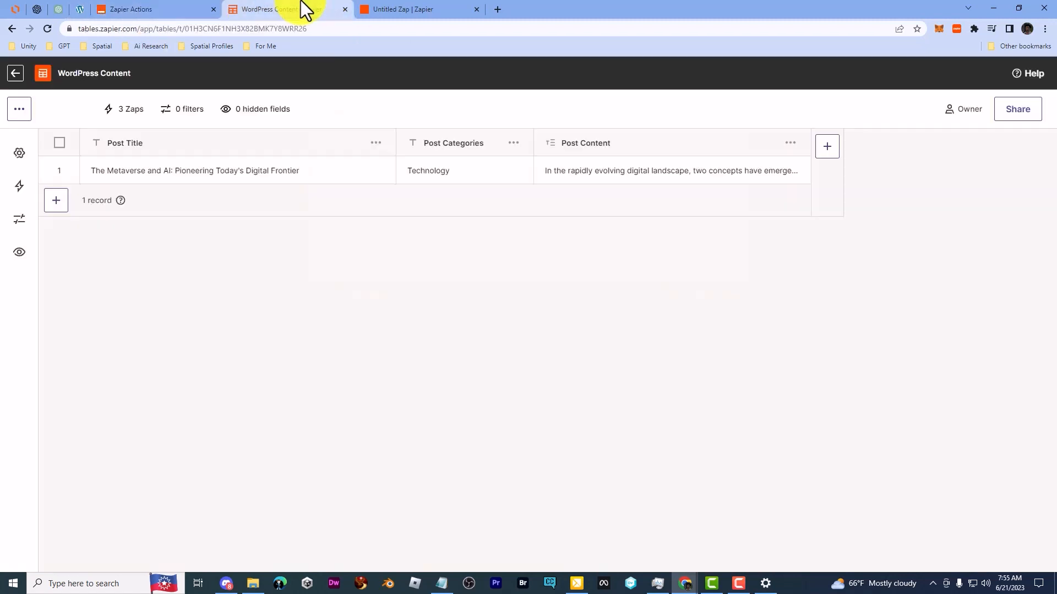
pyautogui.click(360, 7)
pyautogui.scroll(-2, 362, 302)
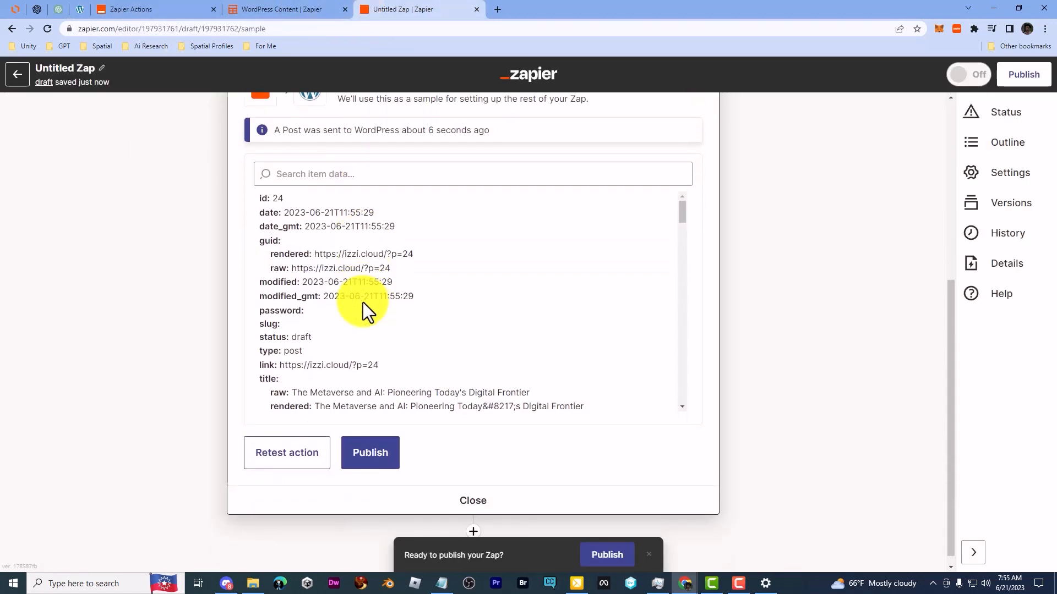
pyautogui.scroll(4, 362, 309)
pyautogui.click(326, 205)
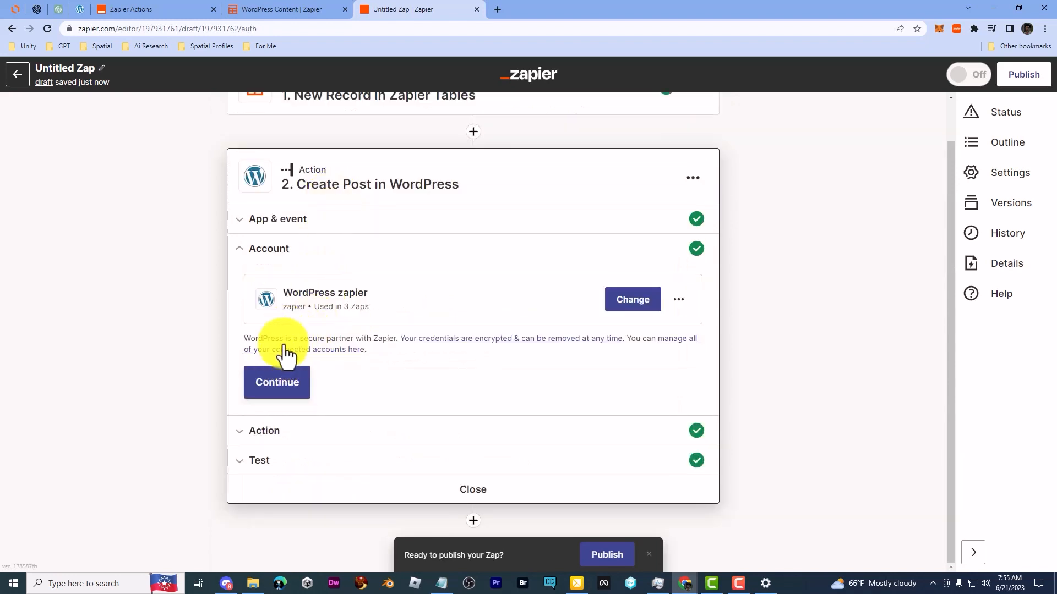
pyautogui.click(312, 435)
pyautogui.scroll(-5, 160, 393)
pyautogui.scroll(-4, 295, 418)
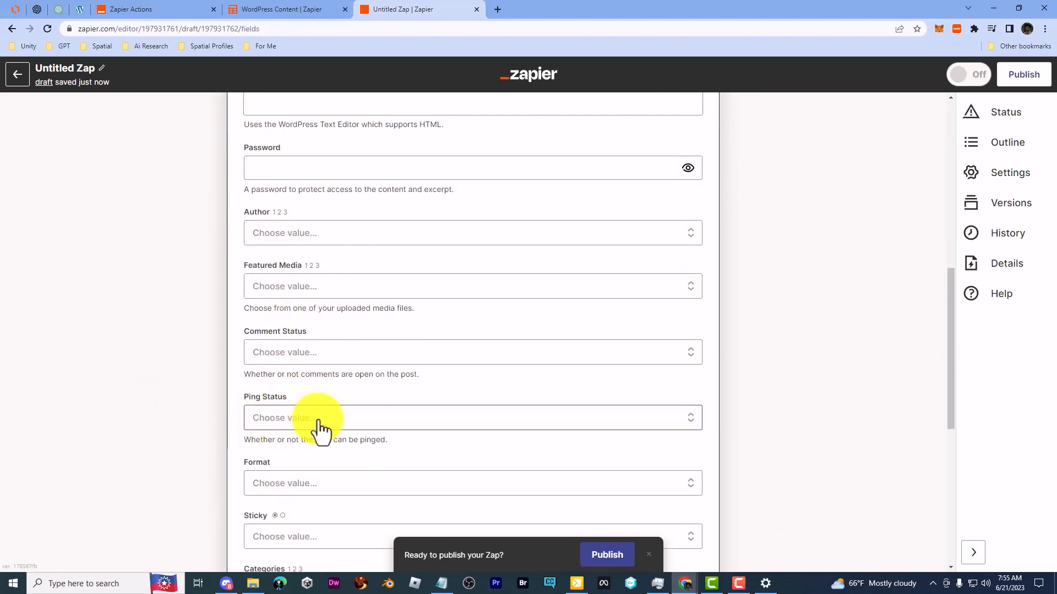
pyautogui.scroll(-5, 319, 430)
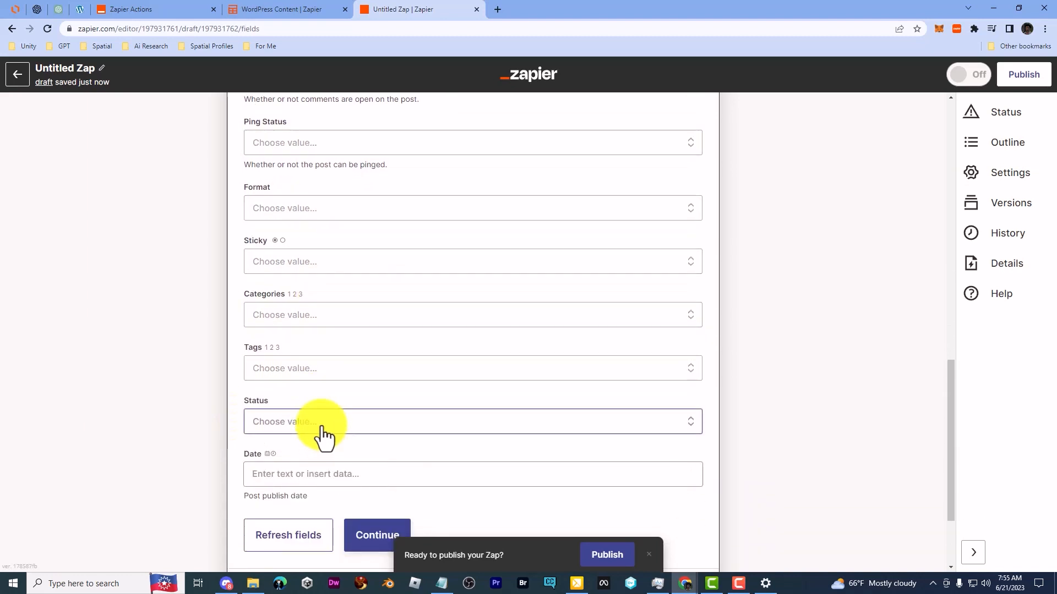
pyautogui.click(322, 424)
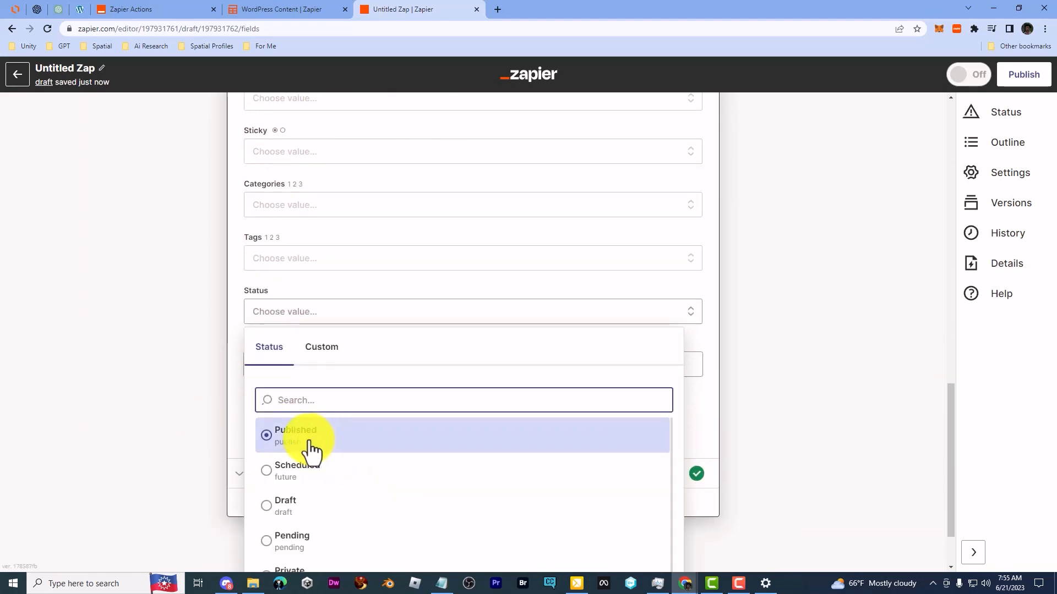
pyautogui.click(312, 440)
pyautogui.click(382, 435)
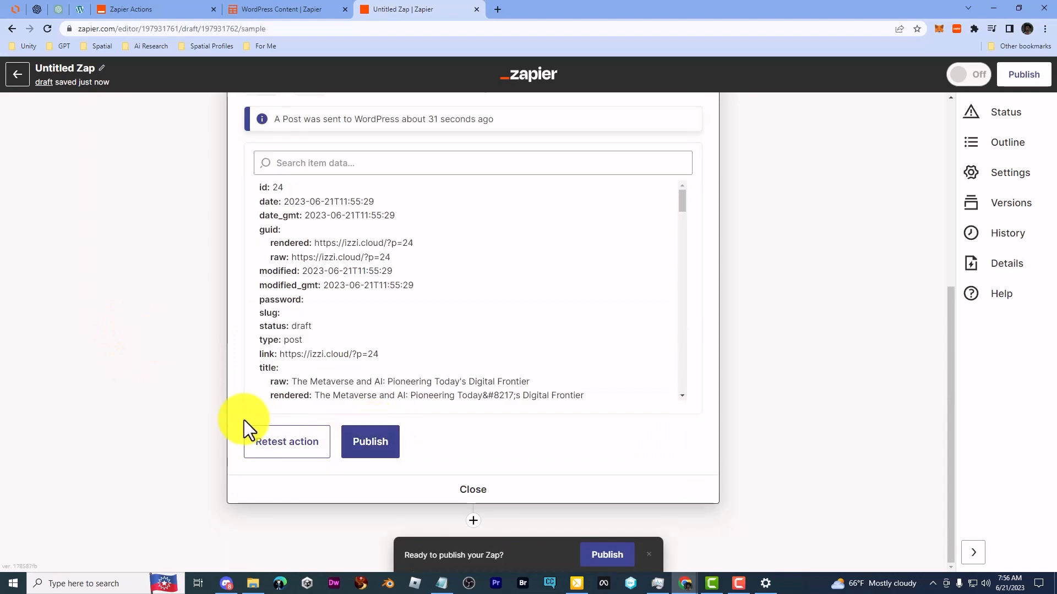
# Step: In WordPress, trash the draft test post, delete it permanently and return to the list of all posts
pyautogui.click(80, 9)
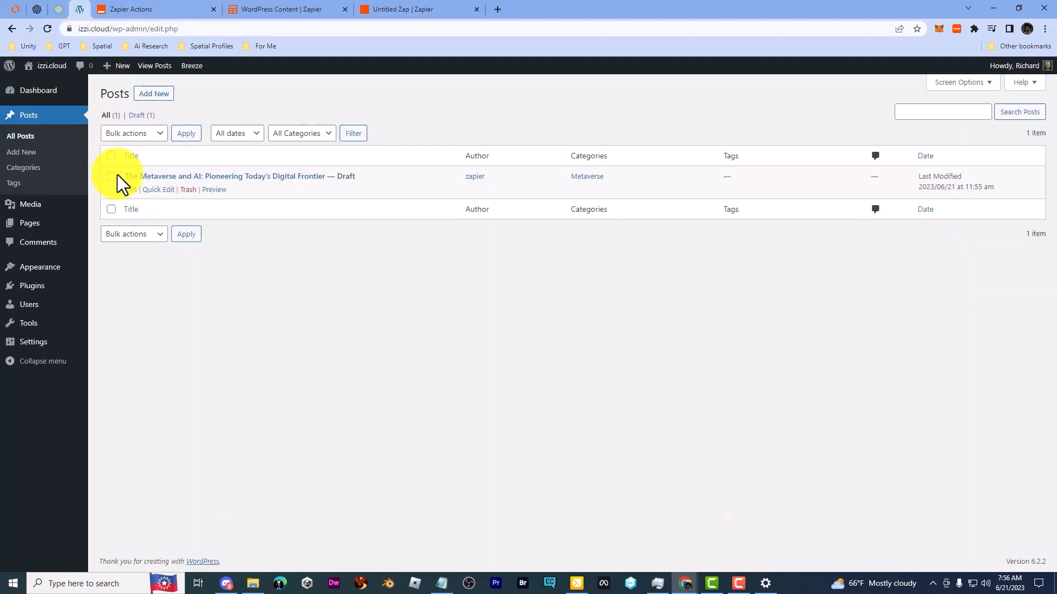
pyautogui.click(187, 190)
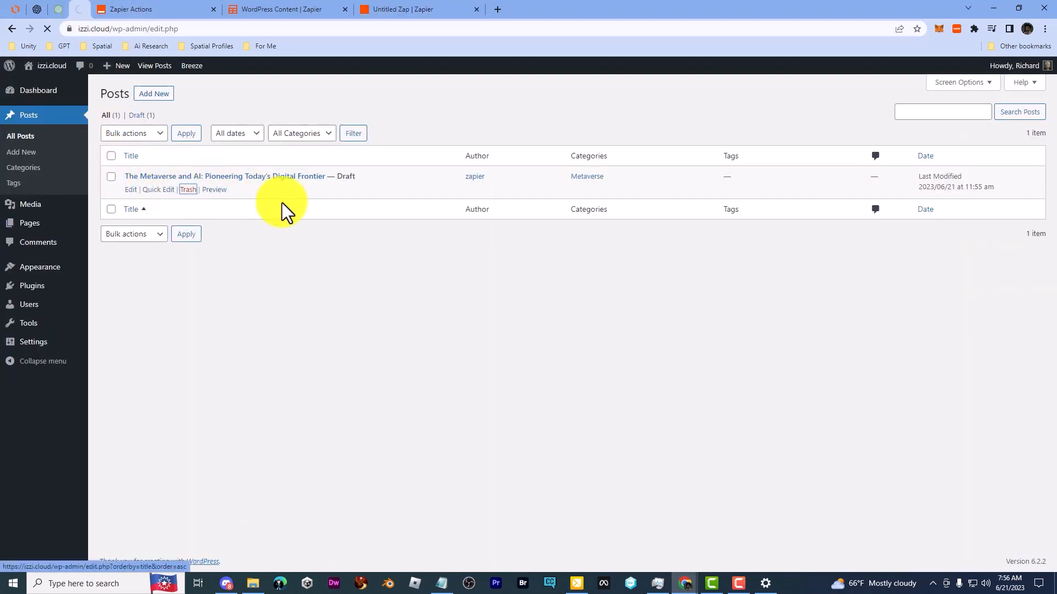
pyautogui.click(138, 145)
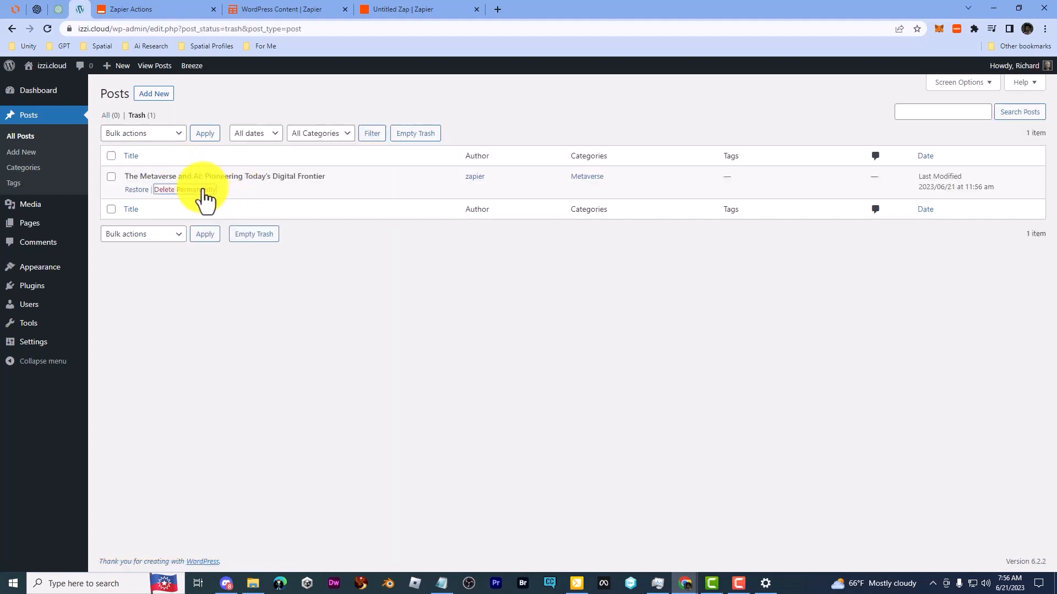
pyautogui.click(202, 190)
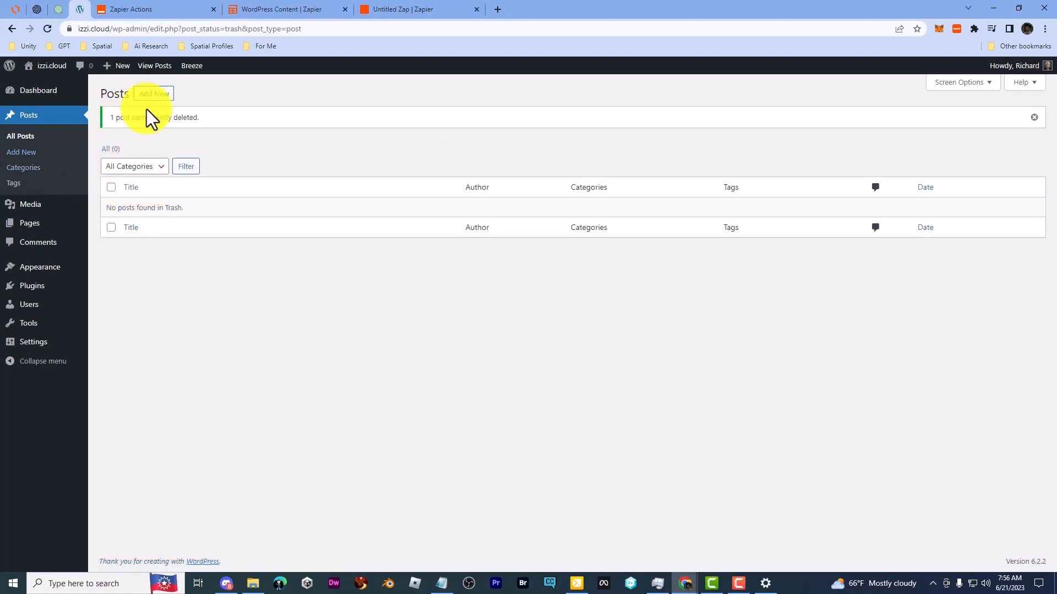
pyautogui.click(50, 136)
# Step: Retest the Create Post action in Zapier and reload the WordPress posts list
pyautogui.click(421, 10)
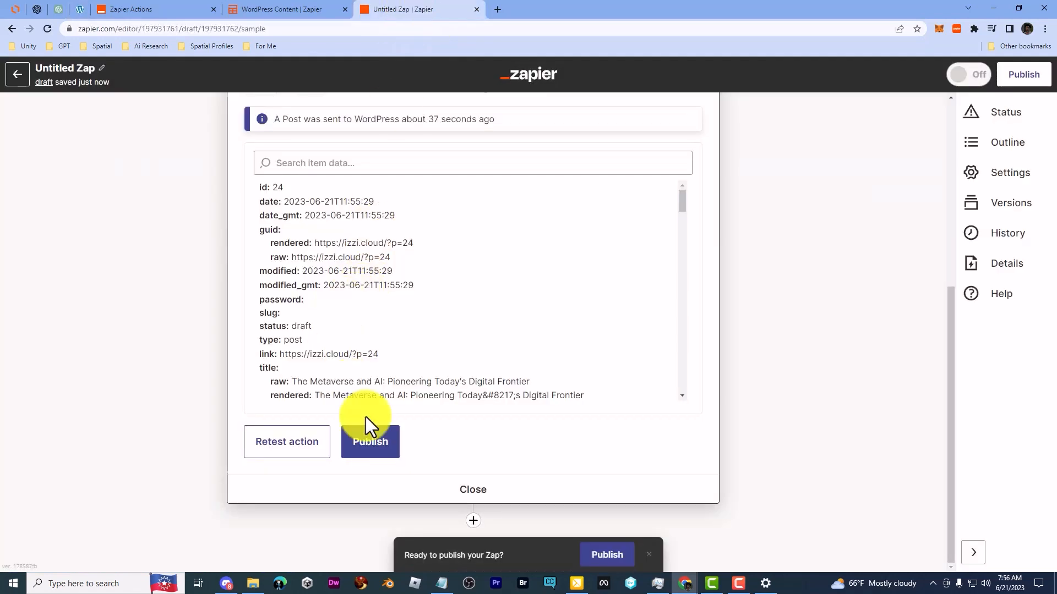
pyautogui.click(285, 446)
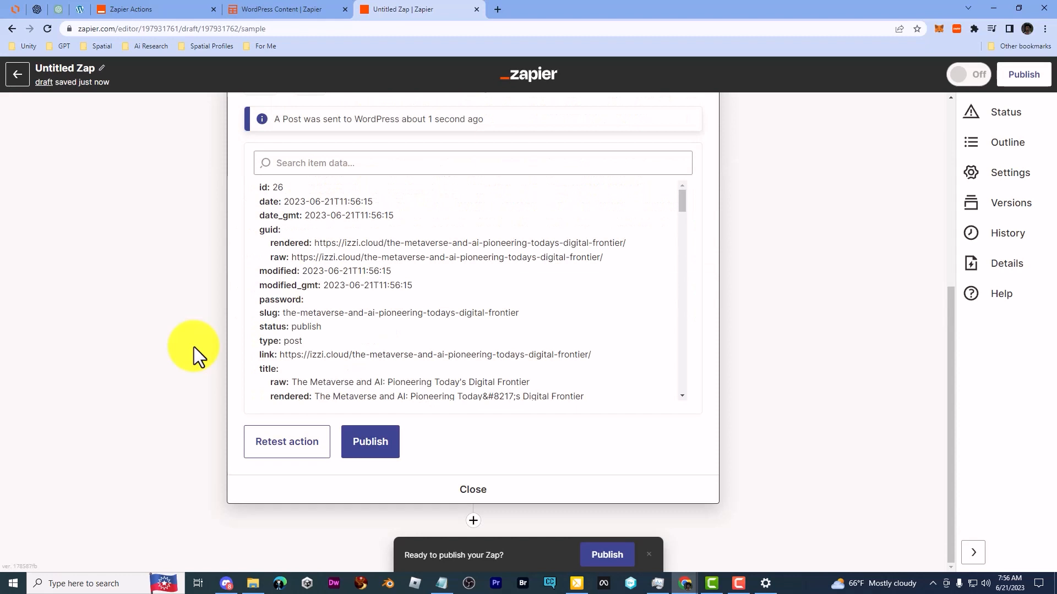
pyautogui.click(72, 5)
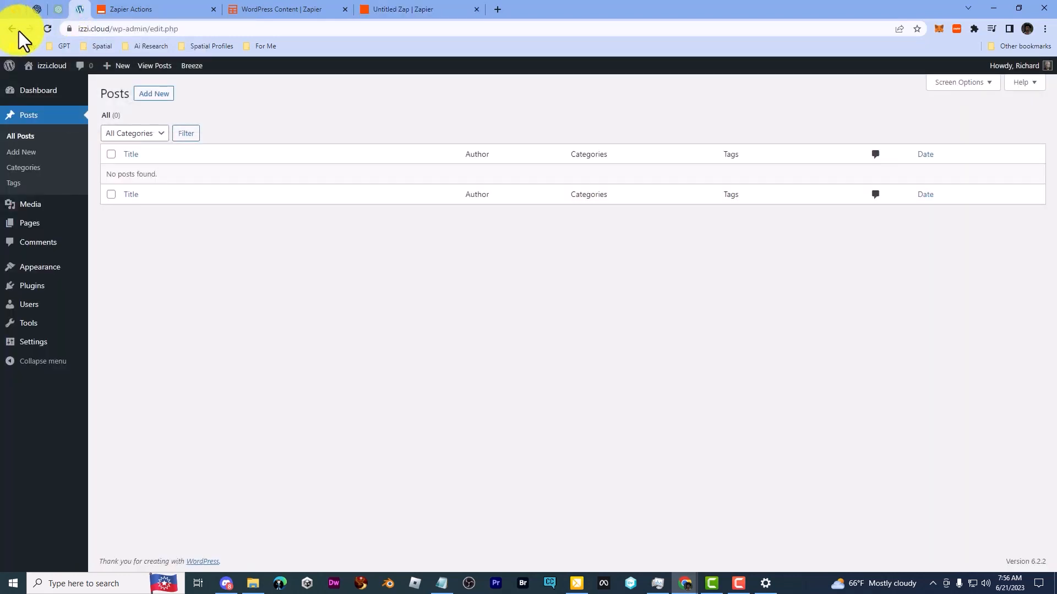
pyautogui.click(47, 28)
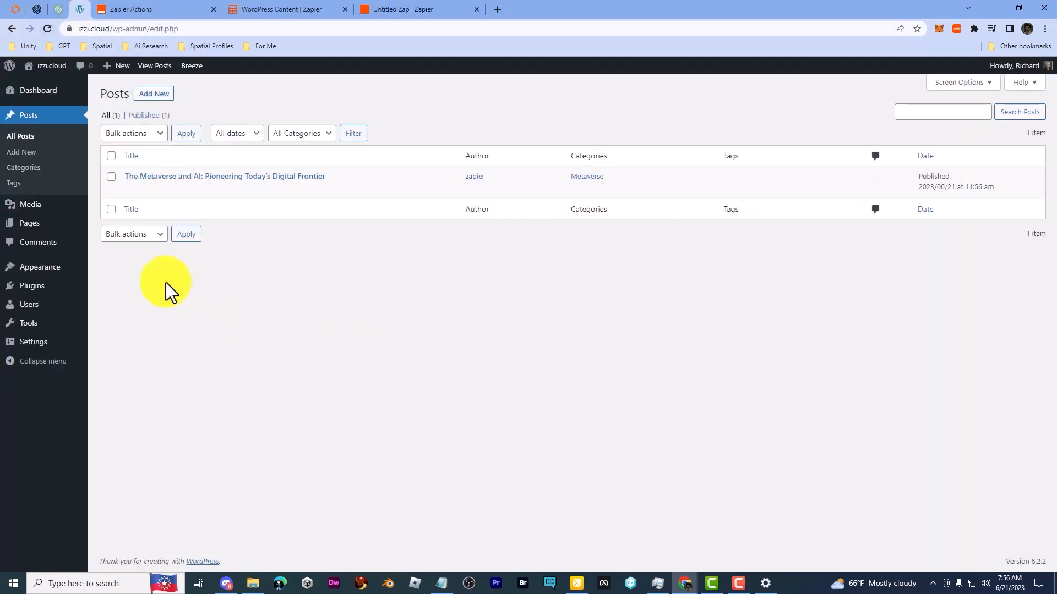
# Step: View the published test post on the site, read through it and return to the WordPress posts list
pyautogui.click(210, 190)
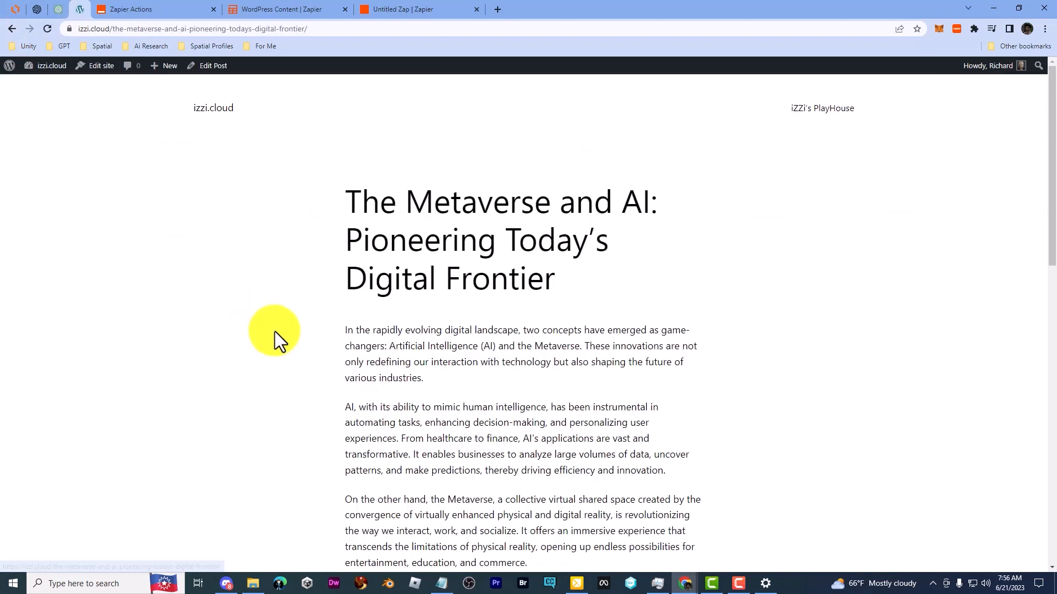
pyautogui.scroll(-8, 597, 362)
pyautogui.scroll(7, 598, 362)
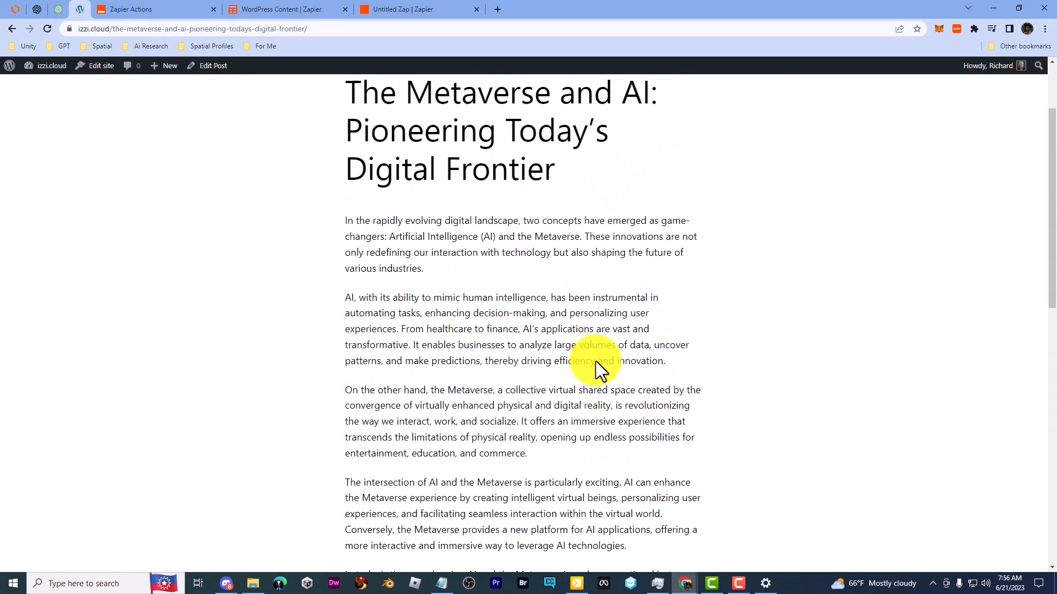
pyautogui.scroll(1, 597, 361)
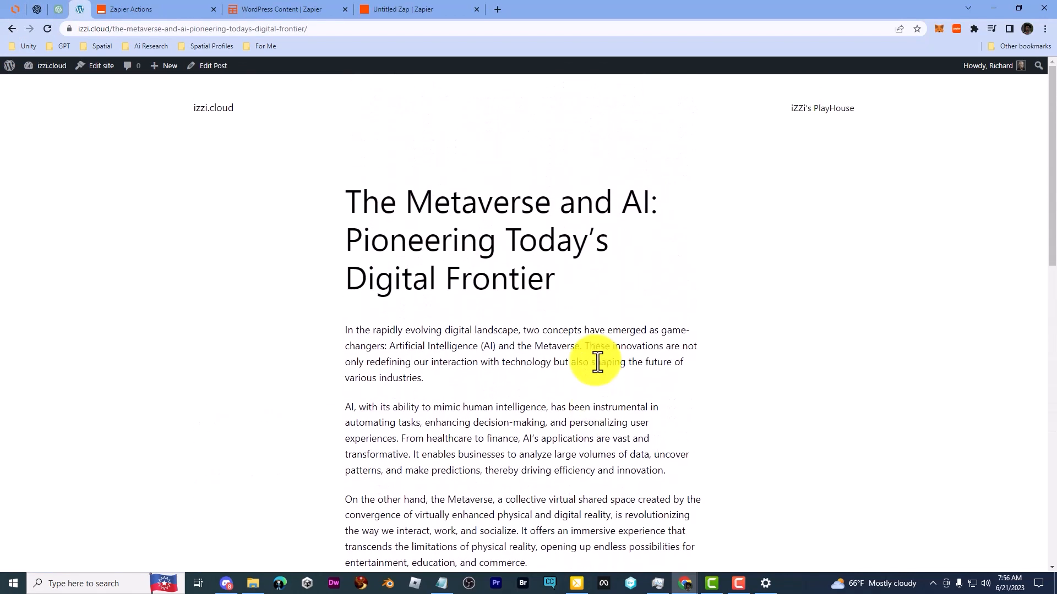
pyautogui.click(43, 87)
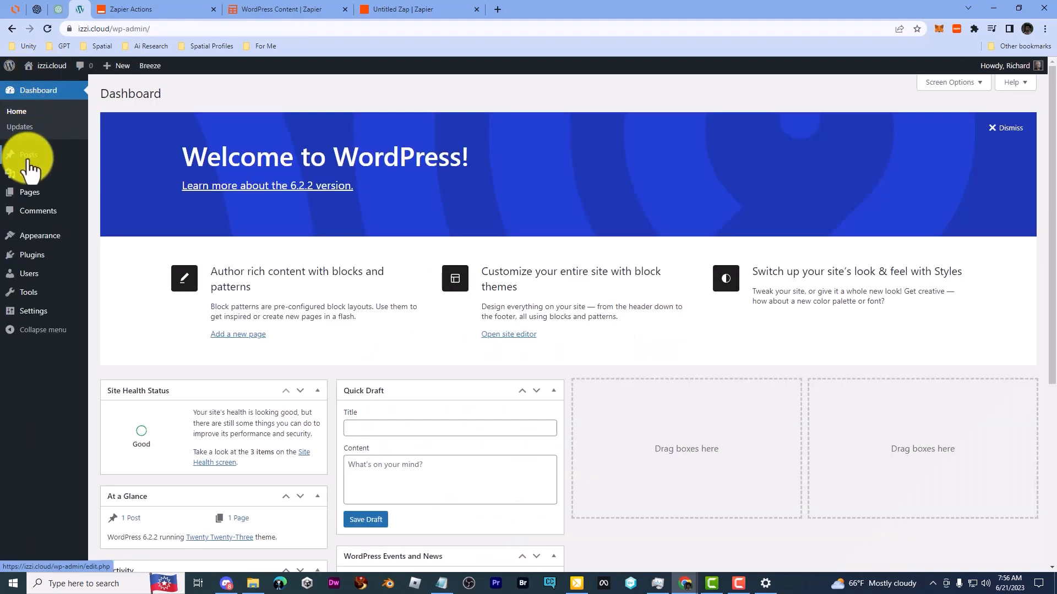
pyautogui.moveTo(28, 156)
pyautogui.click(110, 156)
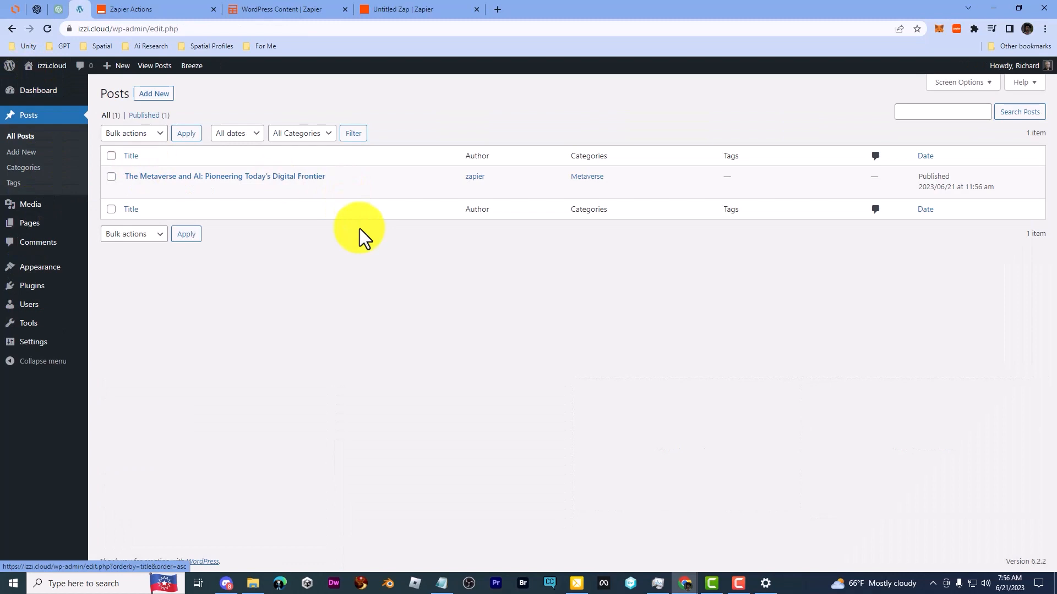
# Step: Publish the Zap in Zapier and dismiss the offer to share it as a template
pyautogui.click(419, 9)
pyautogui.click(380, 447)
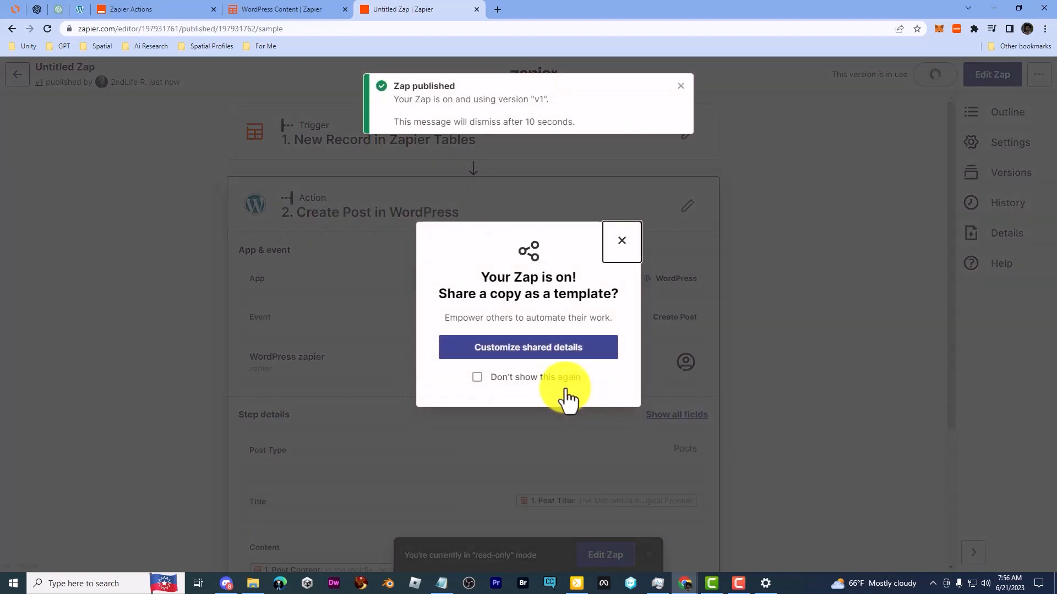
pyautogui.click(621, 240)
# Step: Rename the Zap to "DB to WP" and return to the Zaps folder
pyautogui.moveTo(35, 66); pyautogui.dragTo(157, 80)
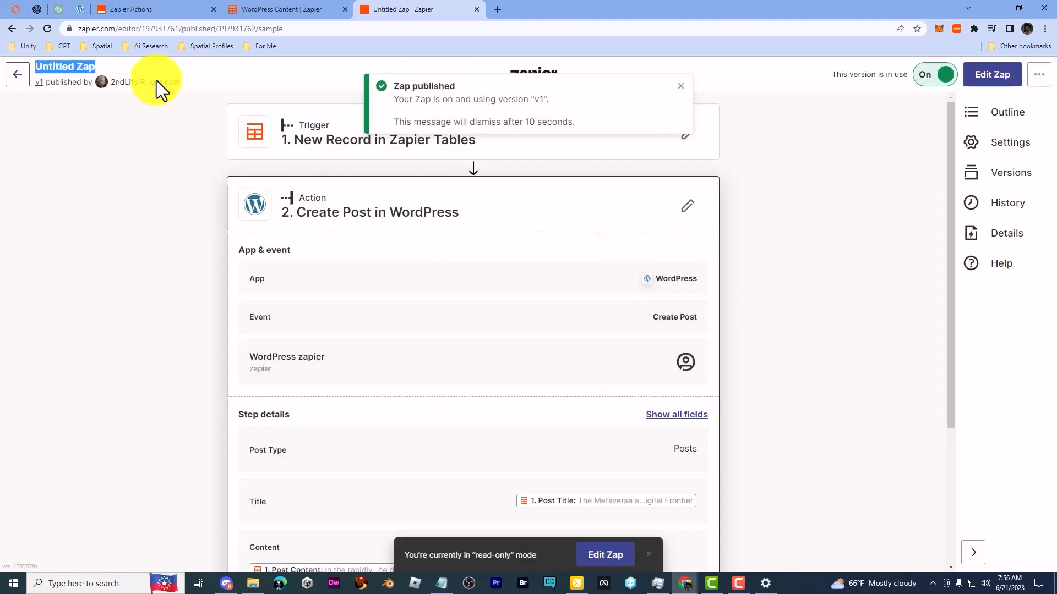
pyautogui.write('chayt')
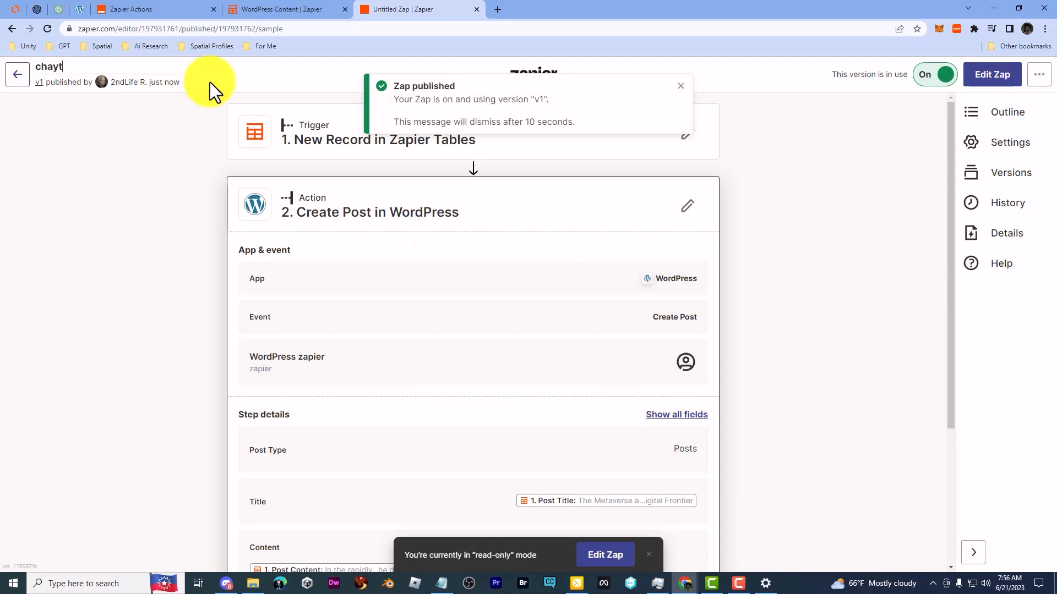
pyautogui.press('BackSpace')
pyautogui.press('BackSpace')
pyautogui.write('t')
pyautogui.press('BackSpace')
pyautogui.press('BackSpace')
pyautogui.press('BackSpace')
pyautogui.press('BackSpace')
pyautogui.write('B to WP')
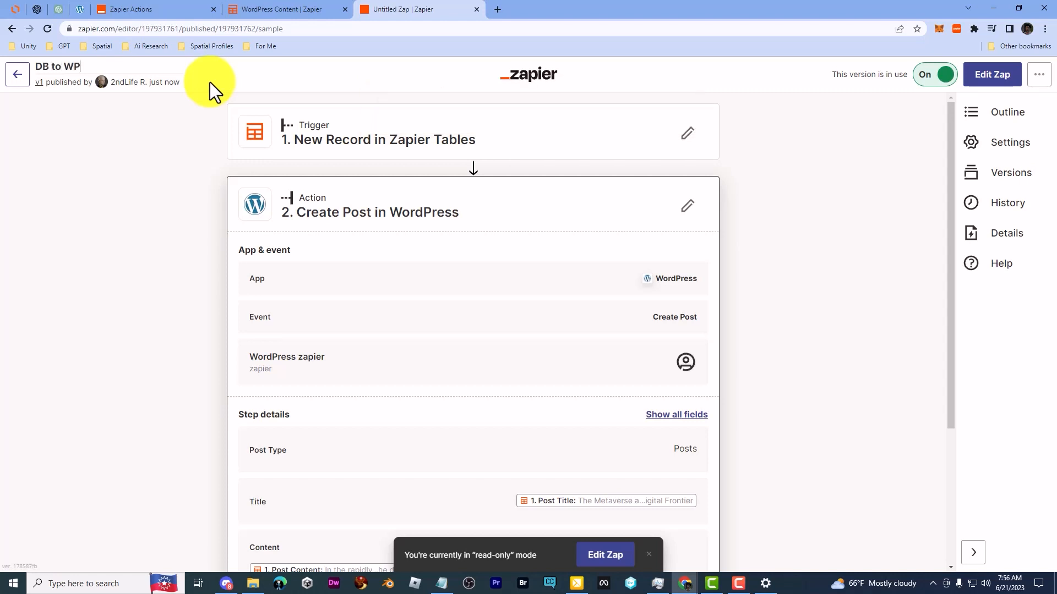
pyautogui.press('Return')
pyautogui.click(15, 77)
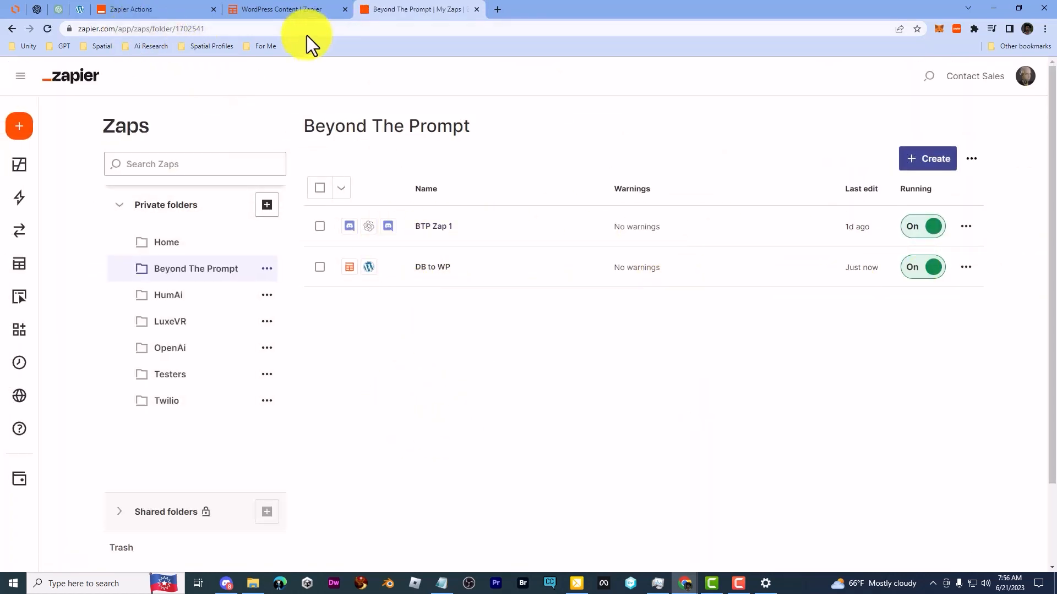
# Step: Reload the WordPress Content table and check its records against the WordPress posts list
pyautogui.click(282, 10)
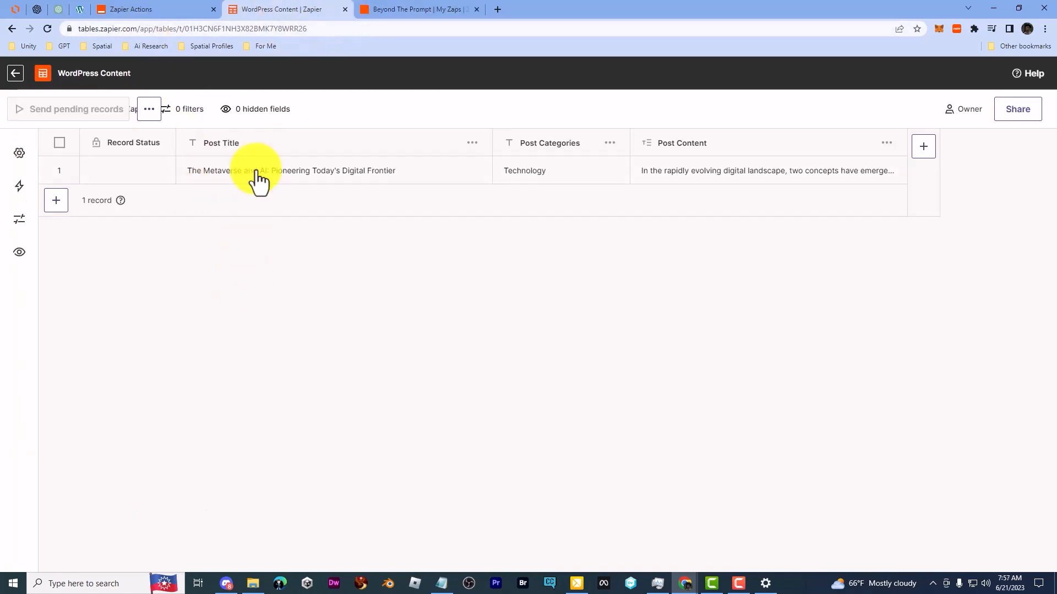
pyautogui.click(46, 30)
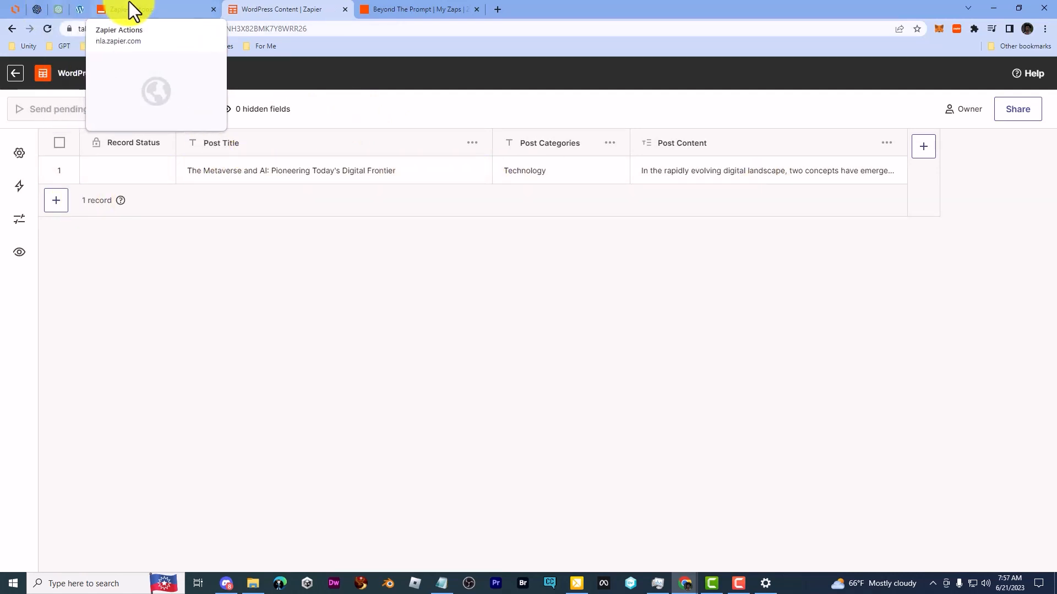
pyautogui.click(67, 11)
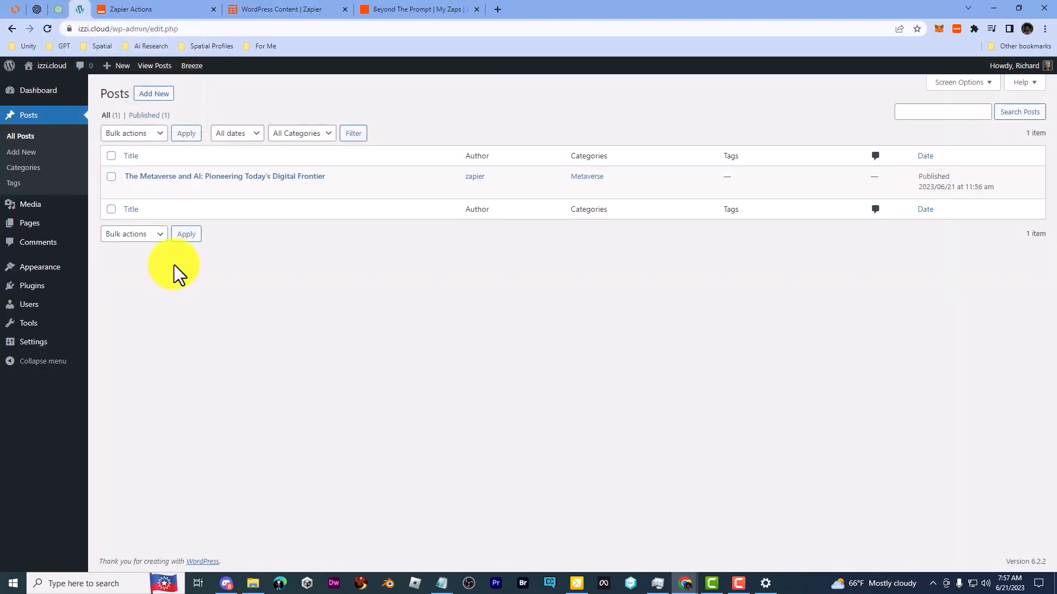
# Step: Switch to ChatGPT, start a new chat and hide the chat history
pyautogui.click(62, 10)
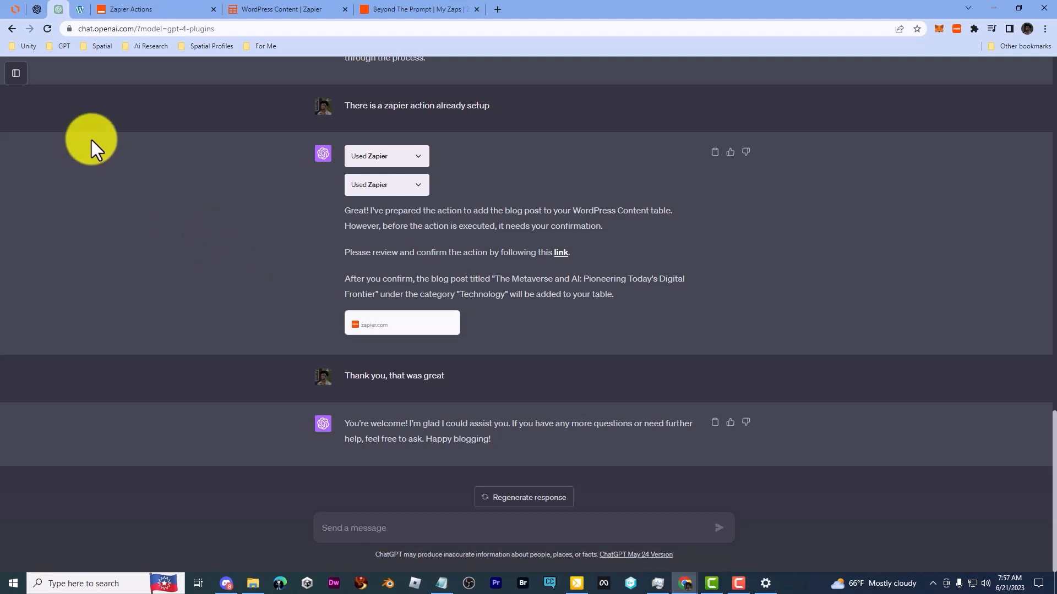
pyautogui.click(16, 73)
pyautogui.click(67, 78)
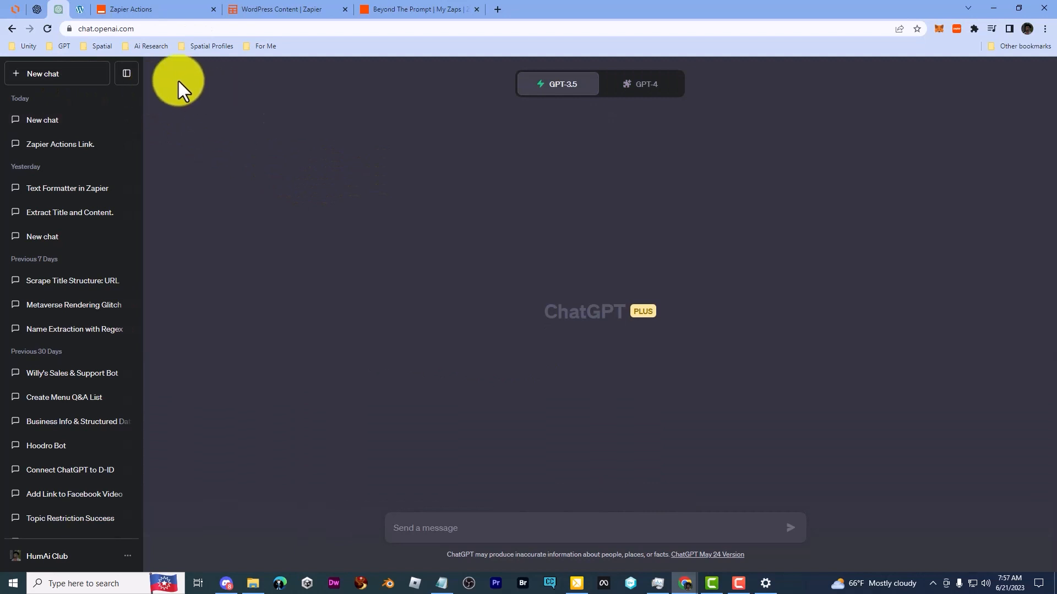
pyautogui.click(128, 77)
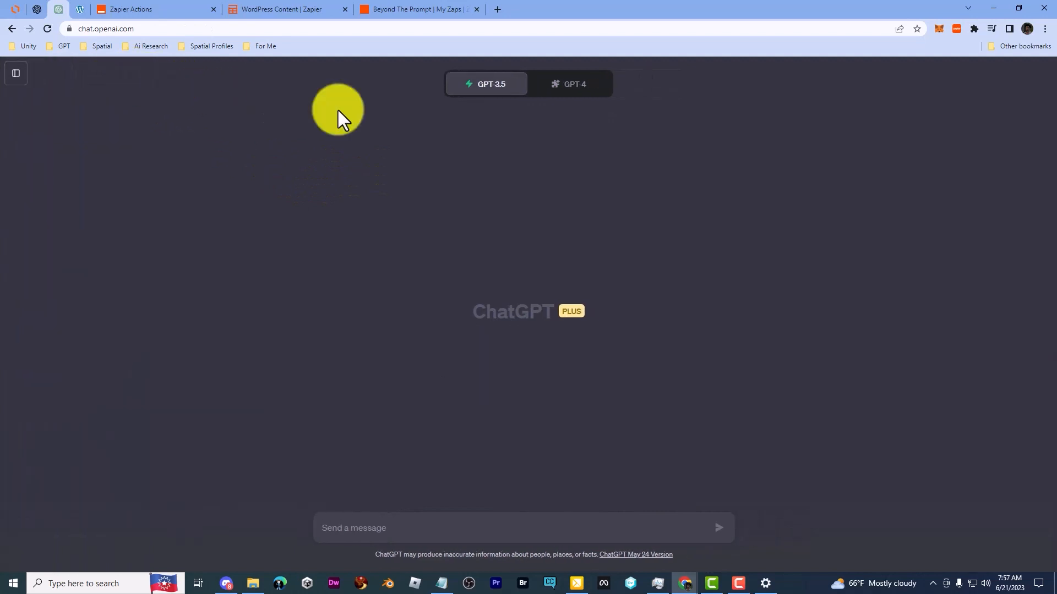
# Step: Set the new chat to GPT-4 with plugins and check that the Zapier plugin is enabled
pyautogui.click(574, 91)
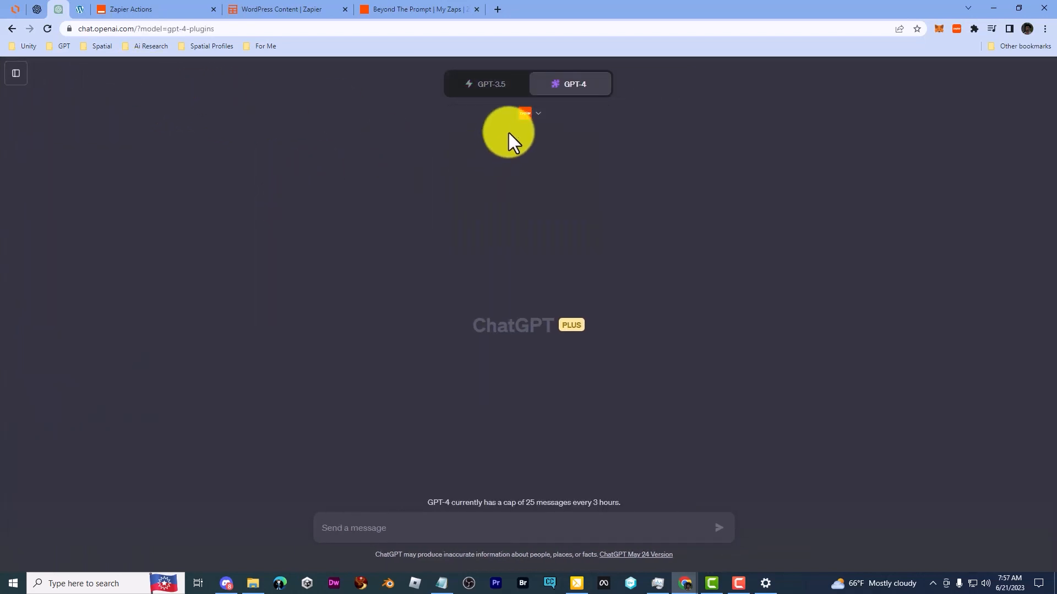
pyautogui.click(530, 114)
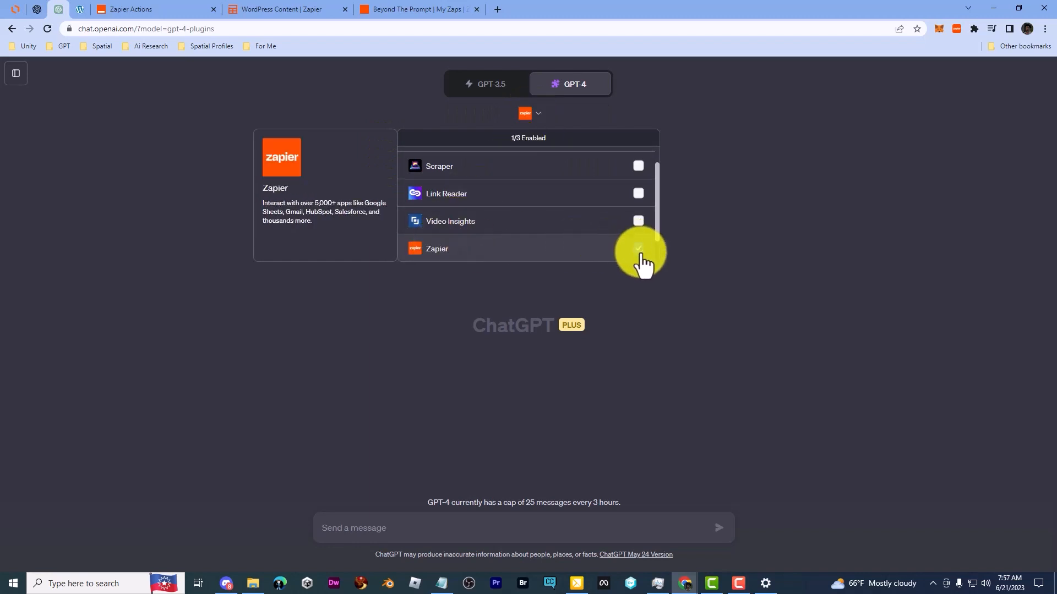
pyautogui.click(436, 304)
# Step: Ask ChatGPT to generate a post title and content about why blockchain technology is so important today and put title, content and category in the Zapier table
pyautogui.click(369, 532)
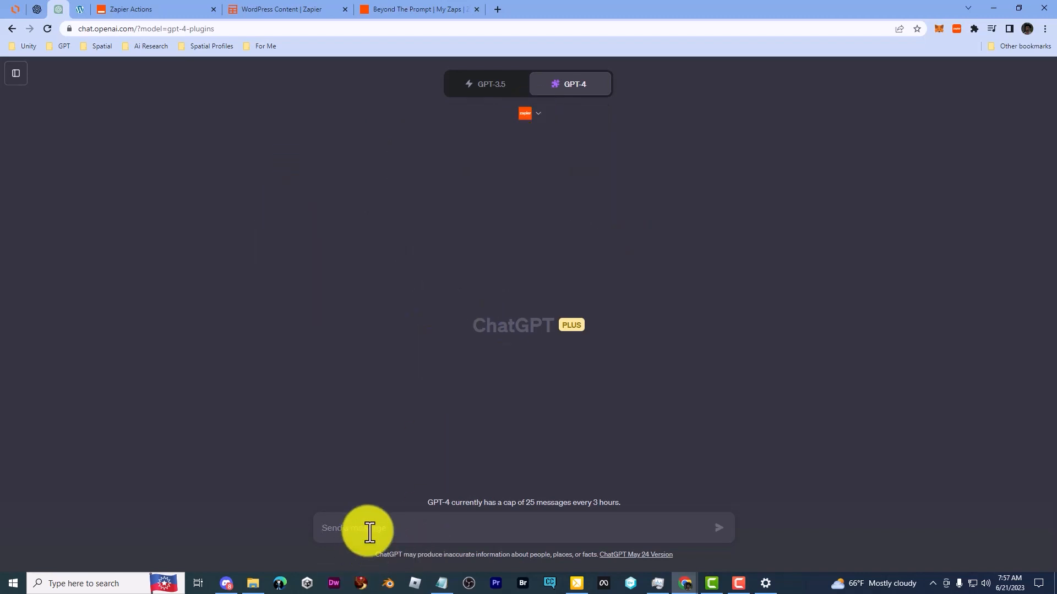
pyautogui.write('Please generate a post ')
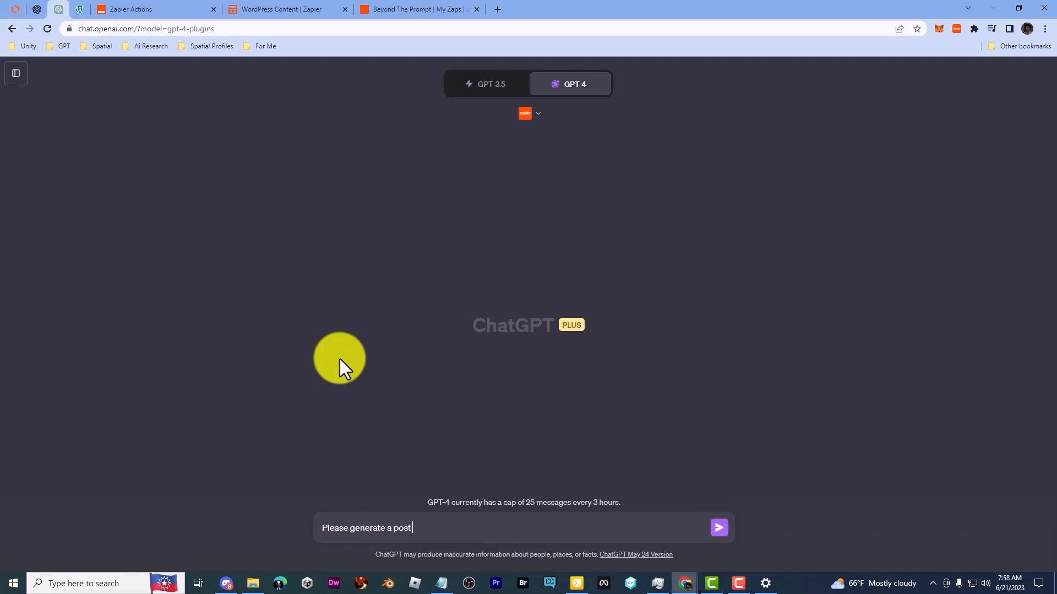
pyautogui.write('title and content about why blockchain technolo')
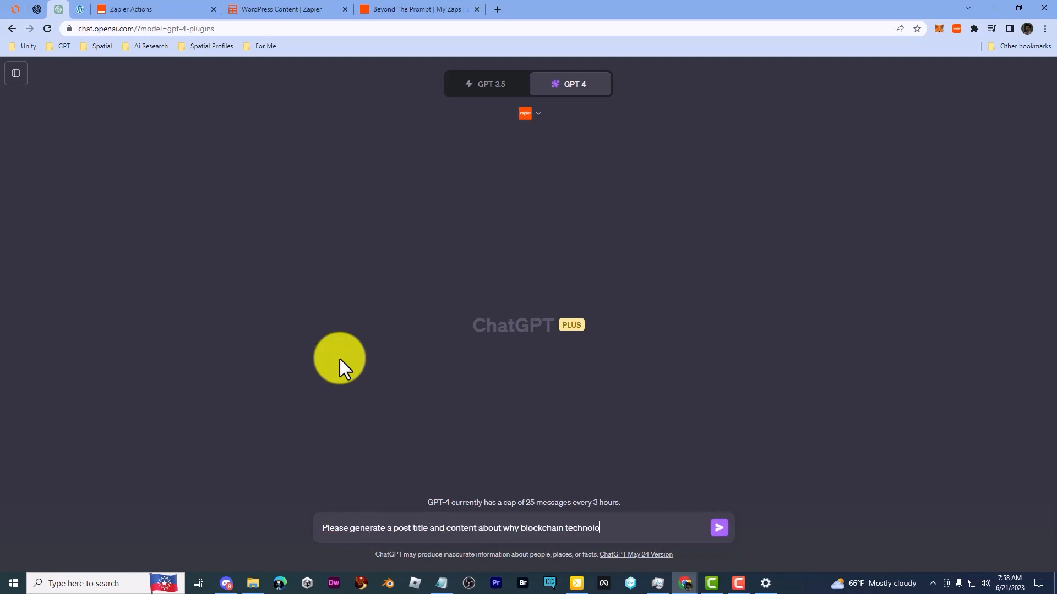
pyautogui.write('gy is so important today. After you generate')
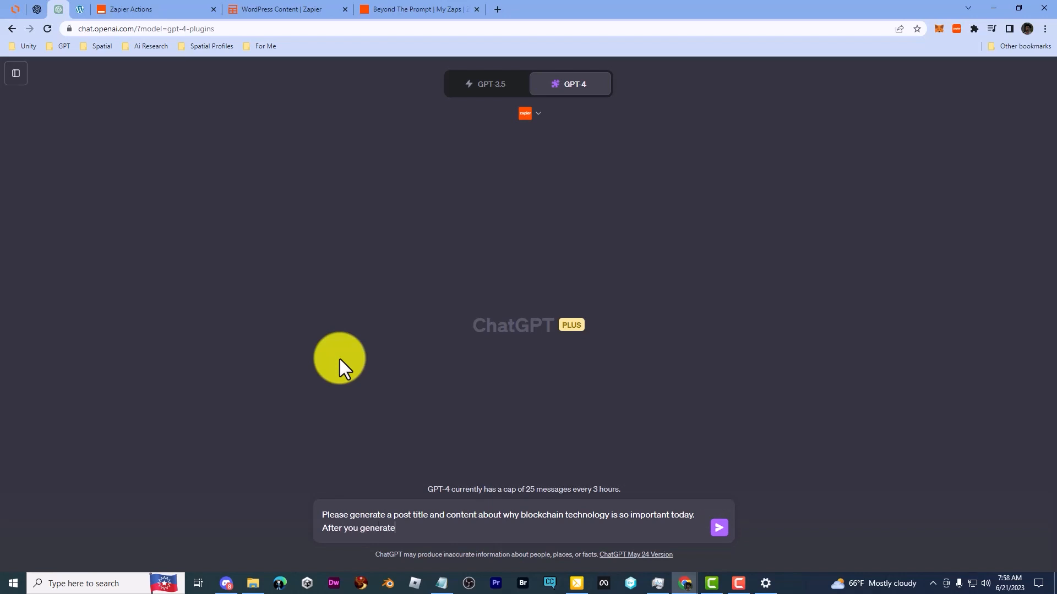
pyautogui.write(' the content, please use the zapier action to put the title')
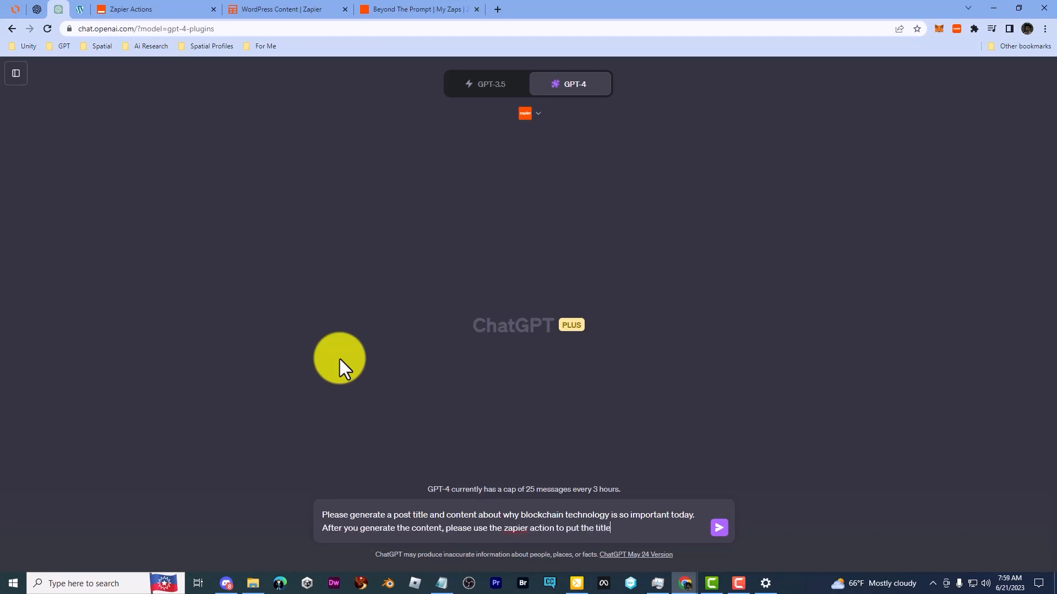
pyautogui.write(', content and category in the zapier table.')
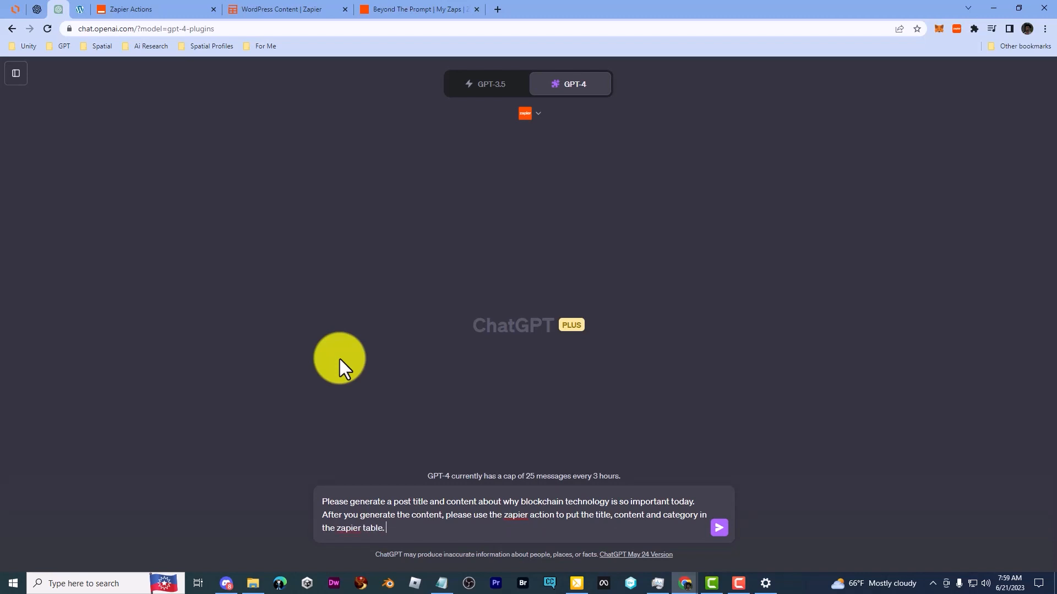
pyautogui.press('Return')
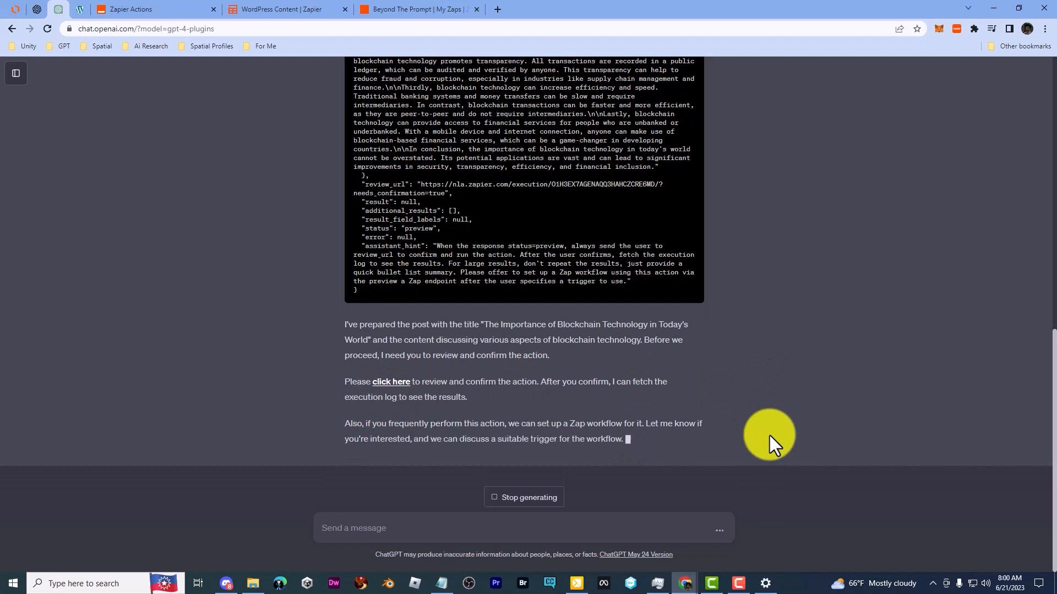
# Step: Open the Zapier review page linked in the reply, review the record's field values, and run the action
pyautogui.click(390, 383)
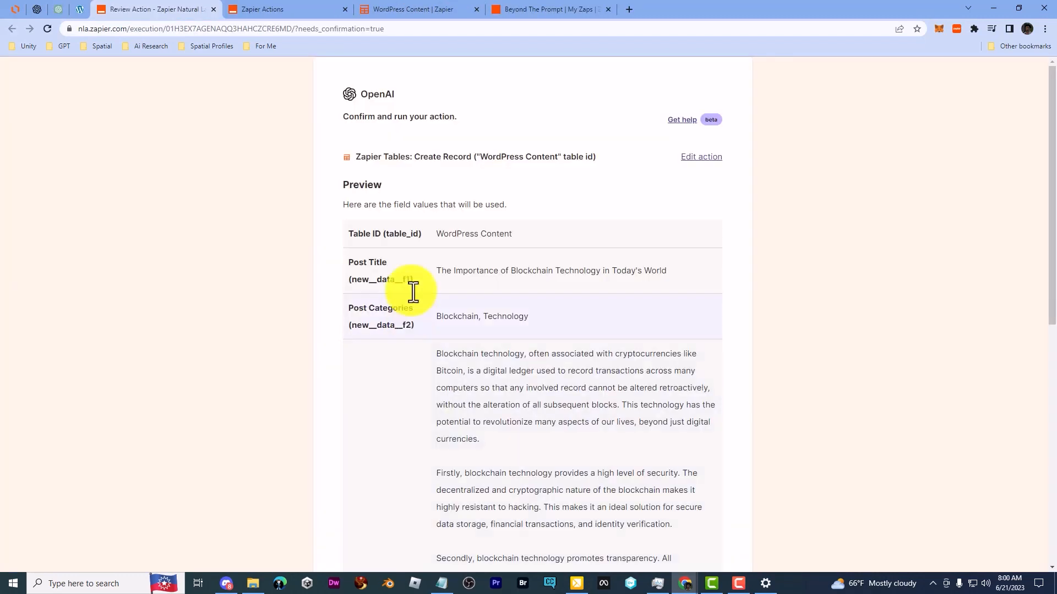
pyautogui.scroll(-5, 675, 223)
pyautogui.scroll(3, 676, 226)
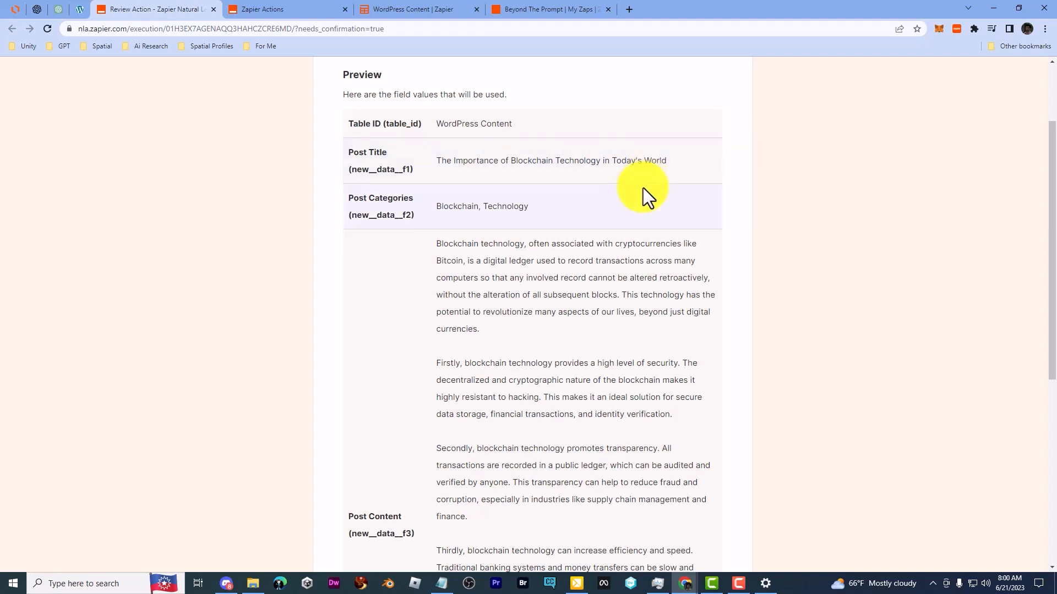
pyautogui.scroll(-7, 425, 235)
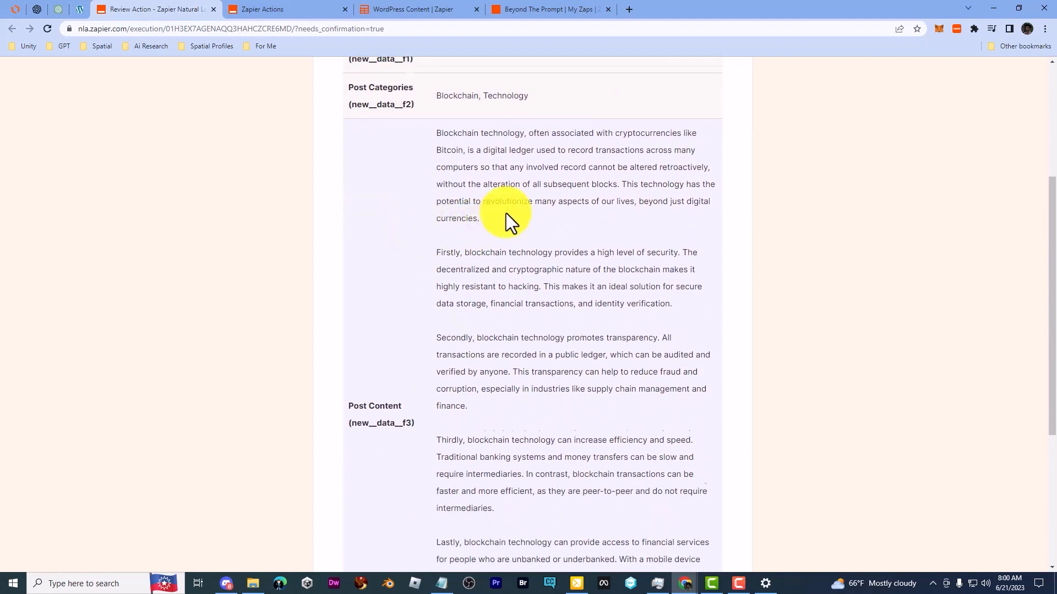
pyautogui.click(410, 481)
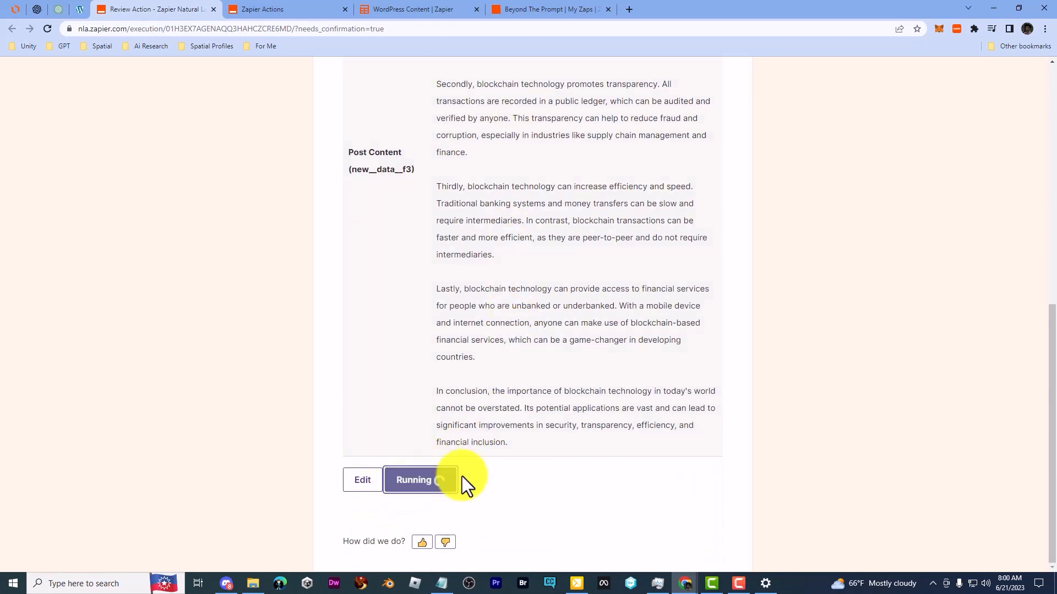
# Step: Check the WordPress Content table for the blockchain record, and reload the WordPress posts list to look for the matching post
pyautogui.click(449, 16)
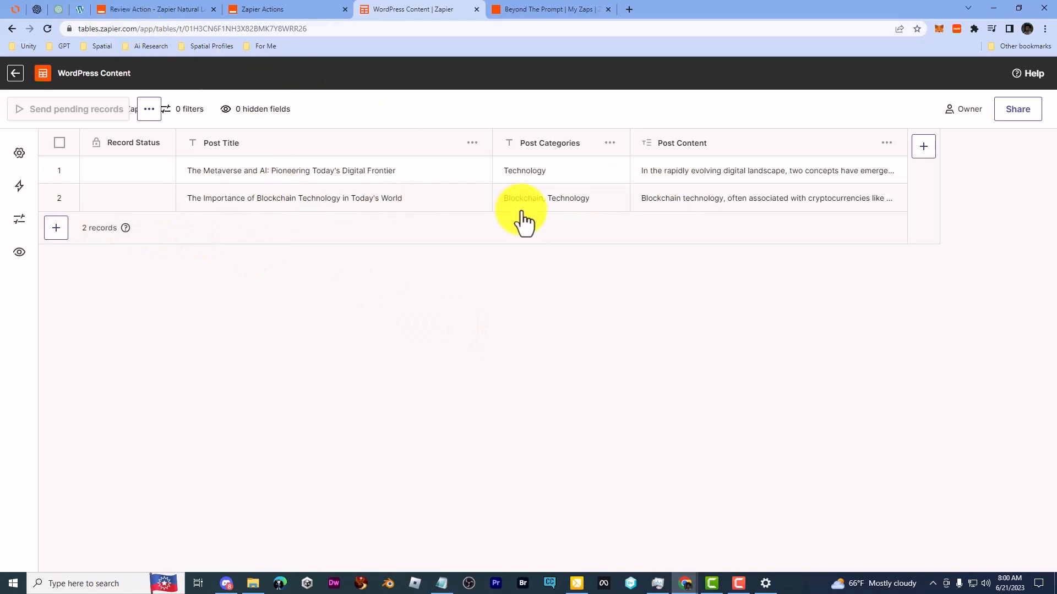
pyautogui.click(85, 11)
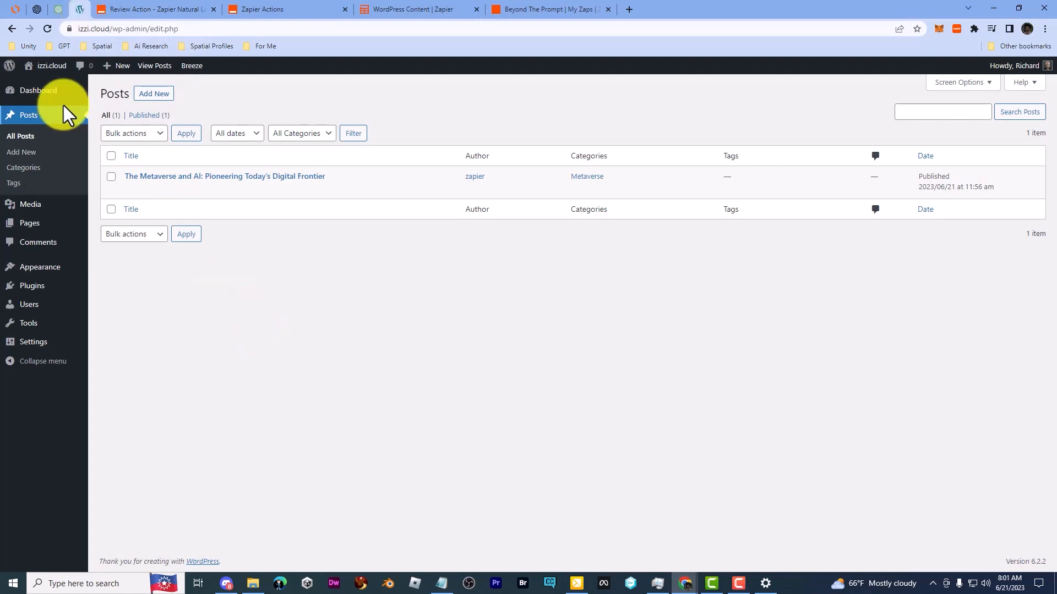
pyautogui.click(48, 30)
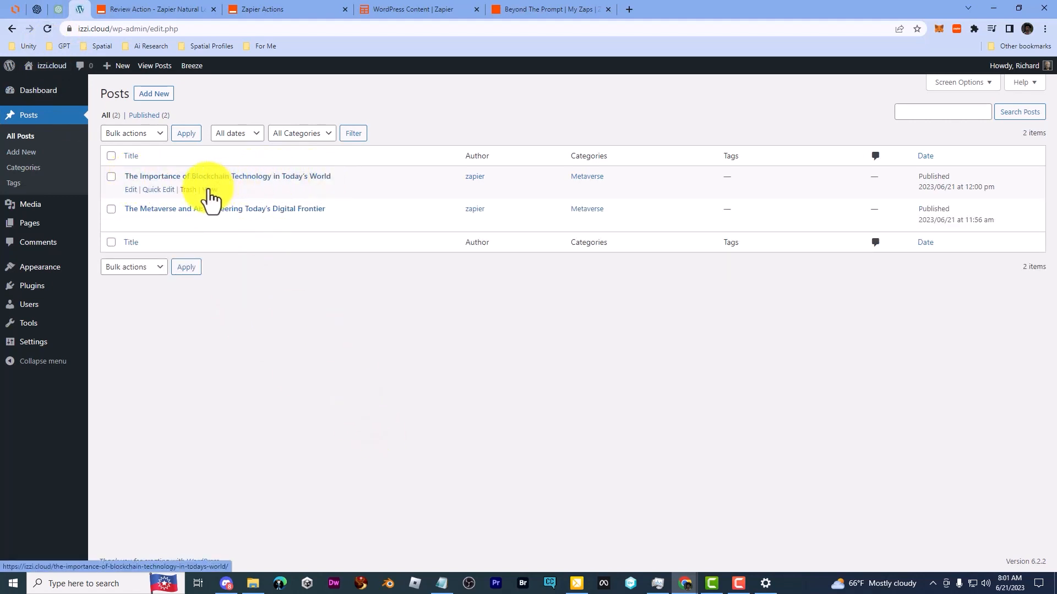
# Step: View the post "The Importance of Blockchain Technology in Today's World" on the site and read through its content
pyautogui.click(210, 190)
pyautogui.scroll(-6, 249, 328)
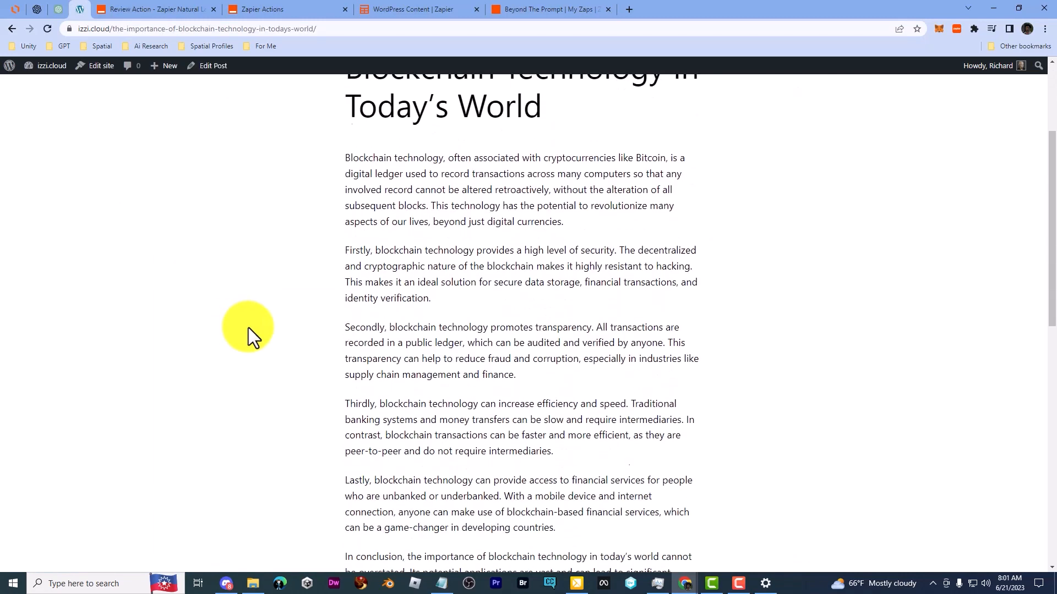
pyautogui.scroll(7, 249, 328)
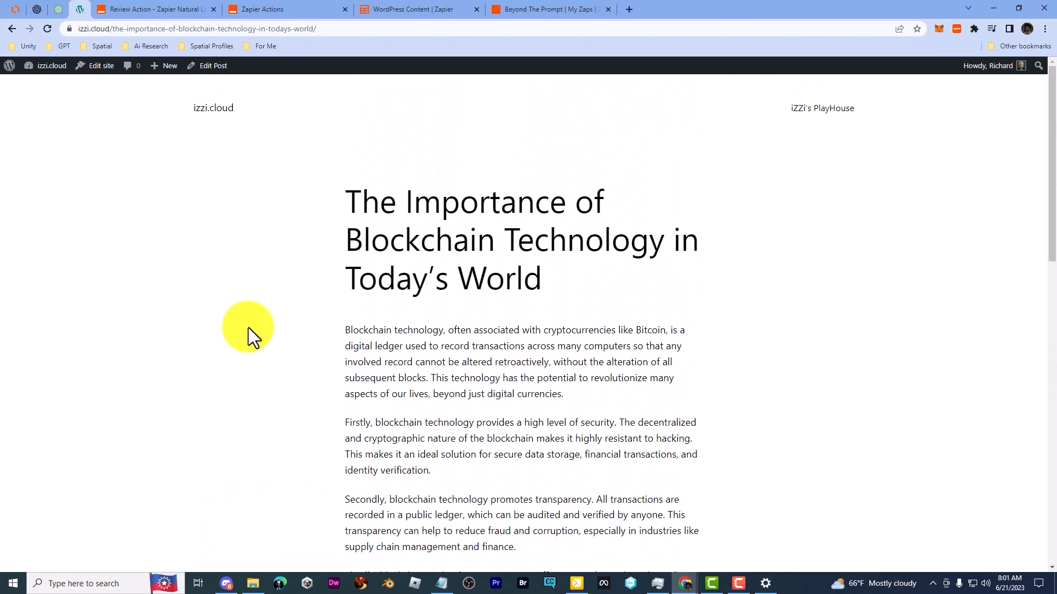
pyautogui.scroll(-3, 249, 328)
pyautogui.scroll(3, 248, 328)
# Step: Look back at the ChatGPT conversation and return to the published WordPress post
pyautogui.click(65, 10)
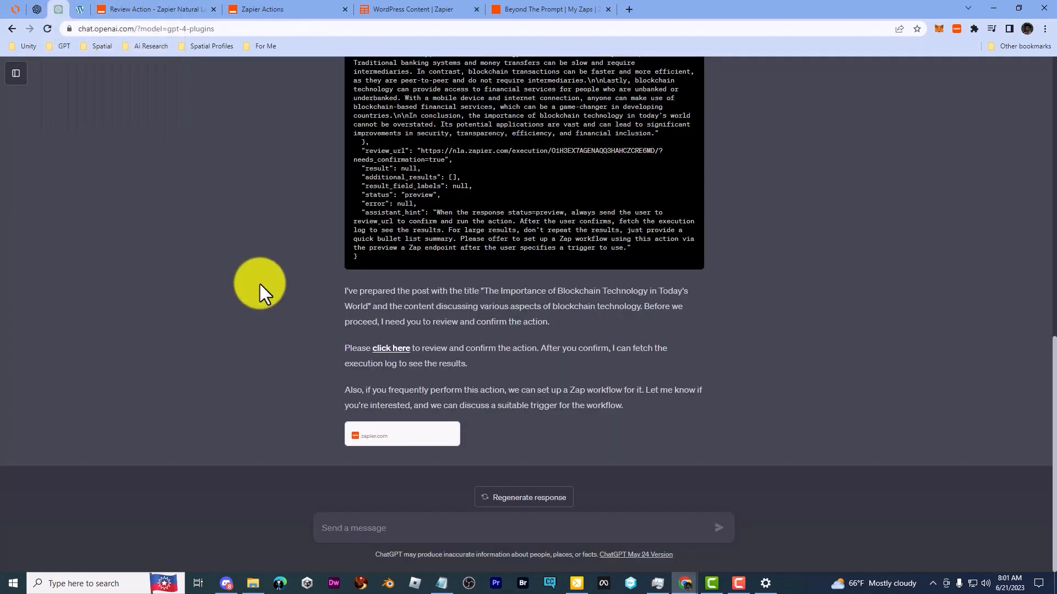
pyautogui.scroll(10, 260, 284)
pyautogui.click(70, 11)
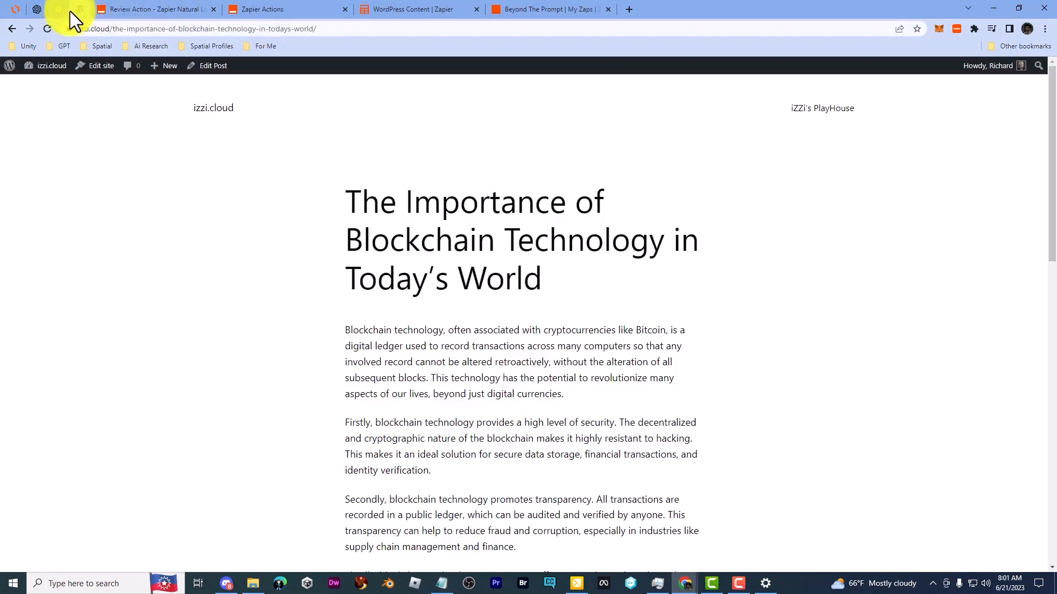